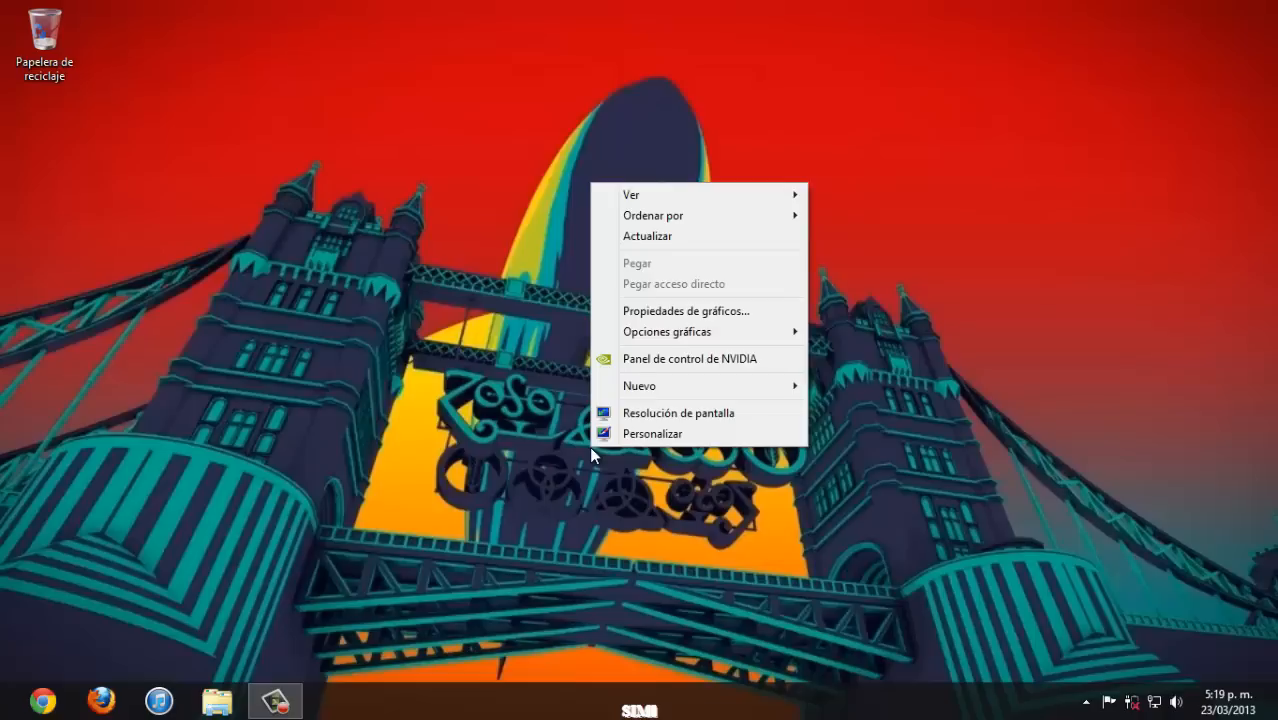
- Open Altium Designer from the Windows Start screen
key("super")
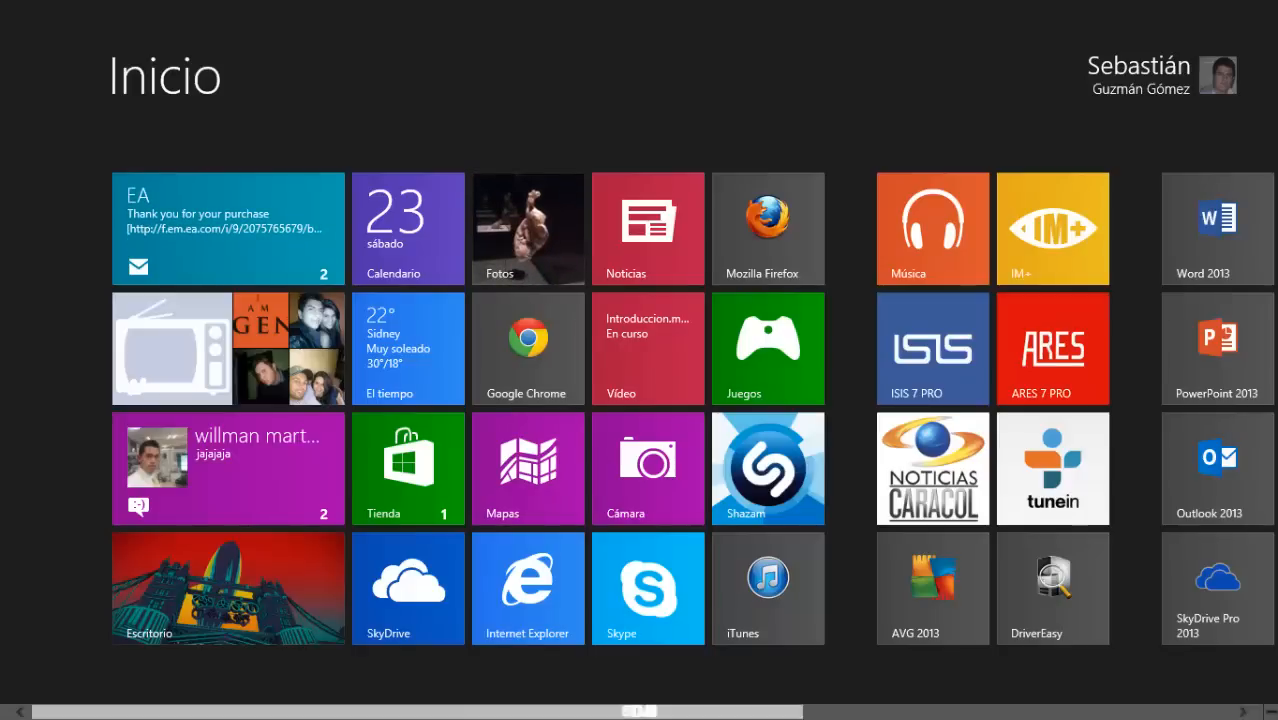
scroll(1135, 251, "down", 2)
left_click(1245, 228)
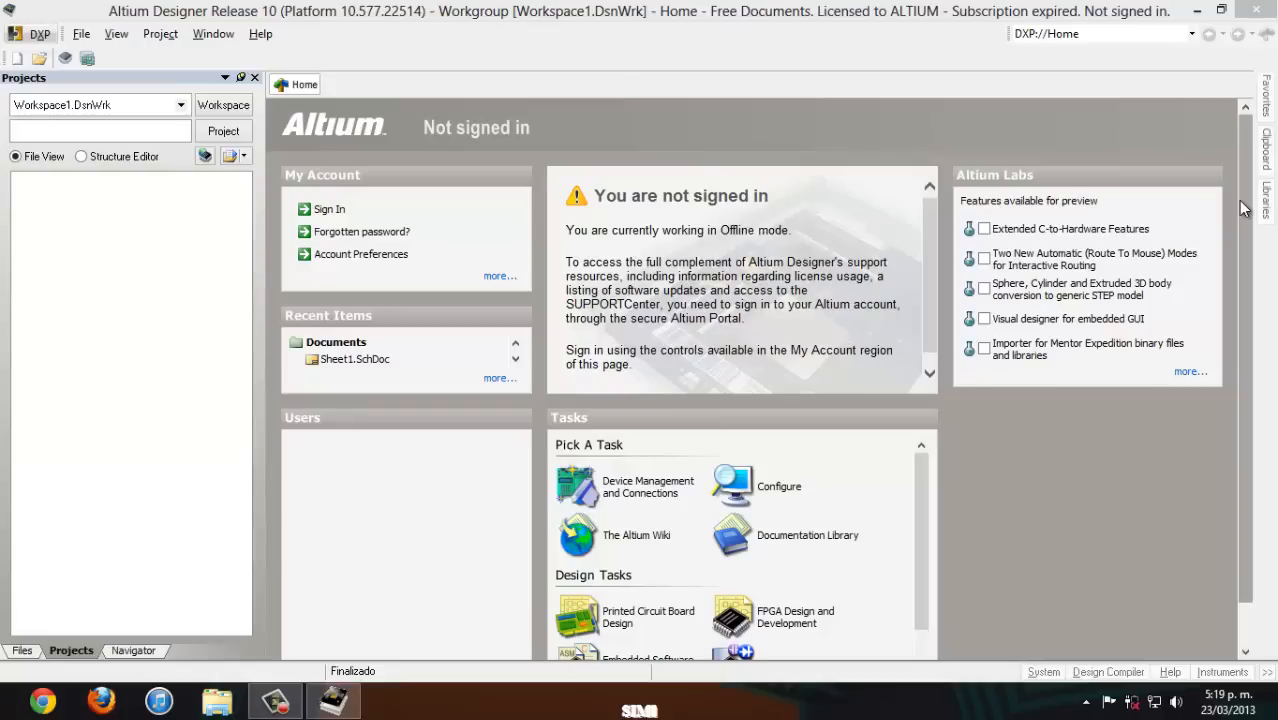
- Create a new PCB project in the current workspace
left_click(81, 34)
mouse_move(110, 56)
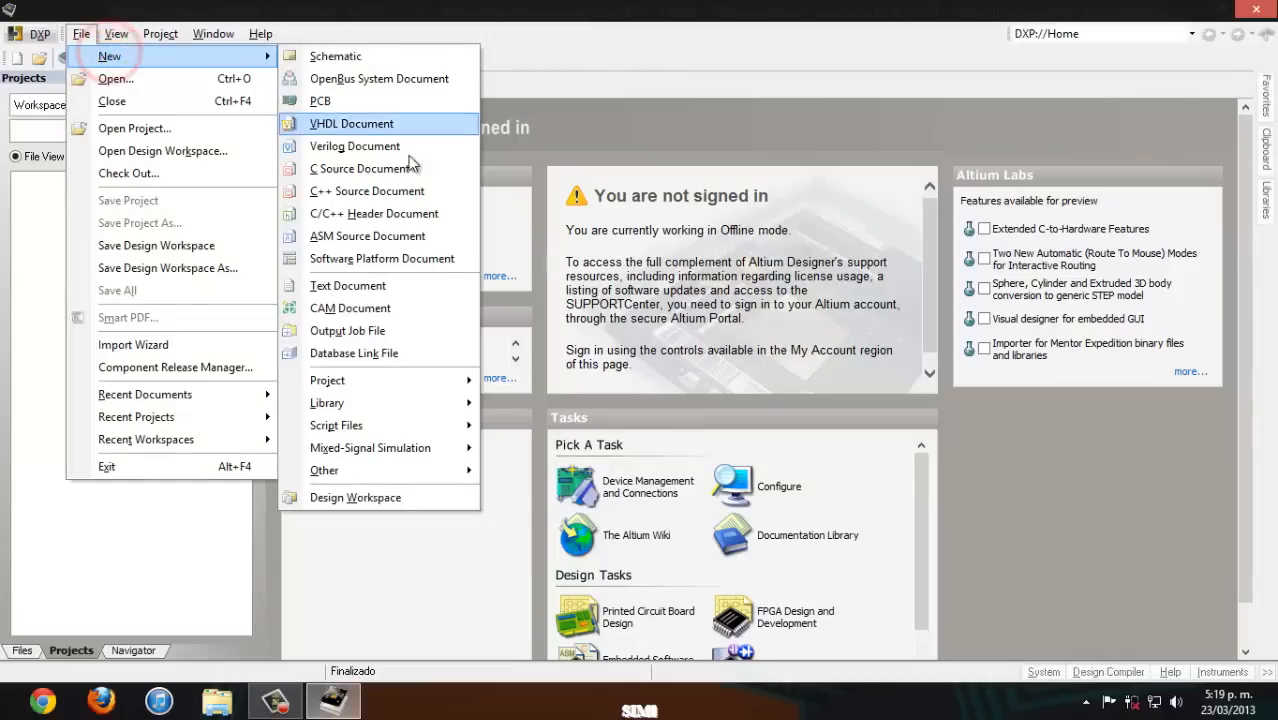
mouse_move(463, 384)
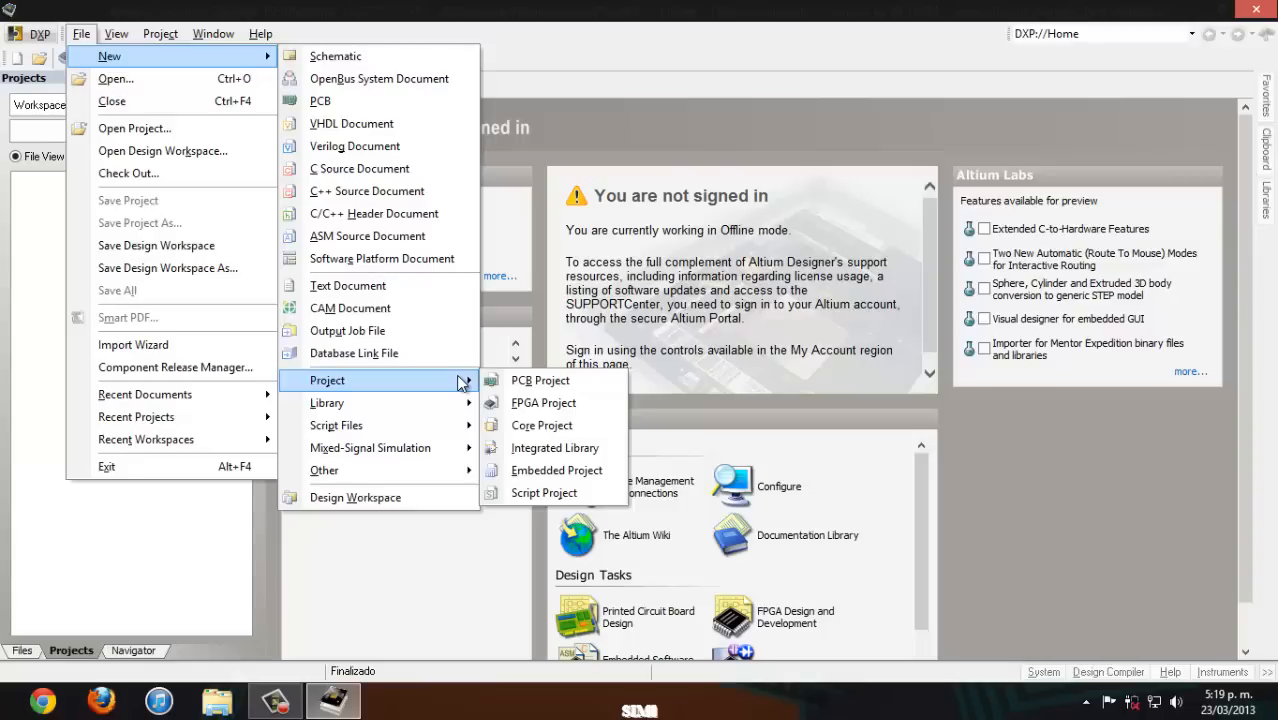
left_click(524, 380)
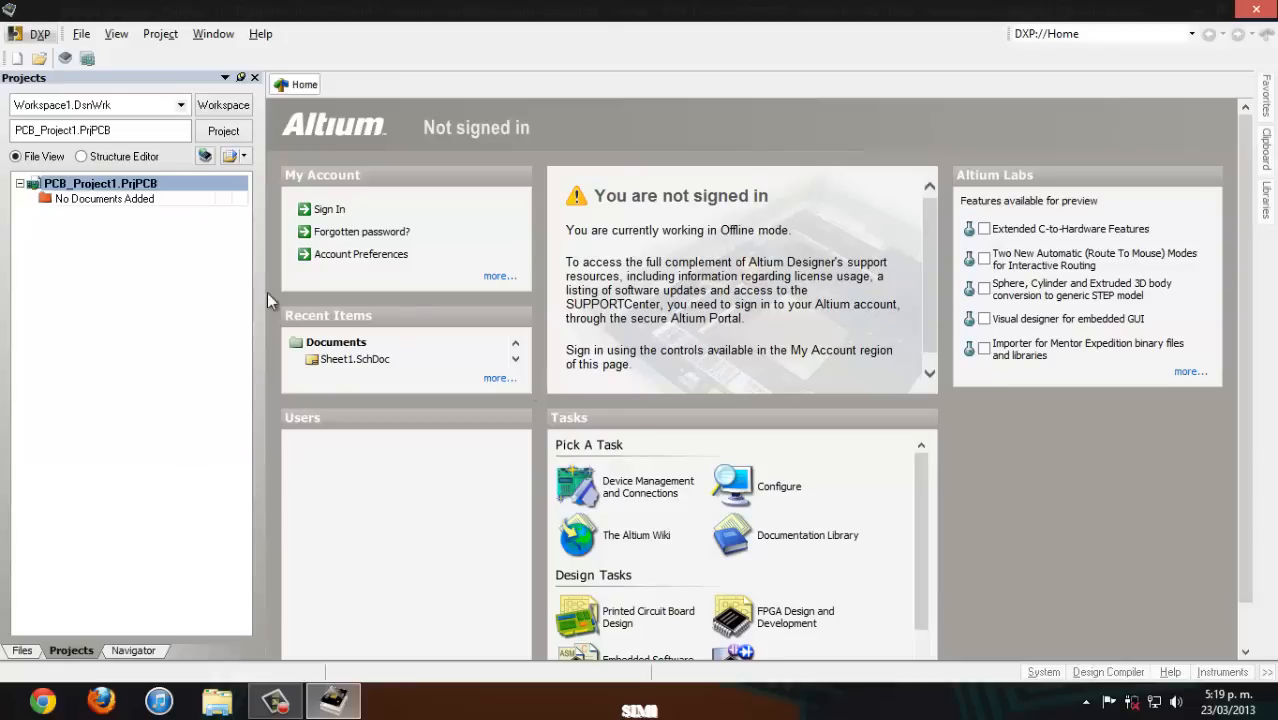
- Add a new schematic document to the PCB project
right_click(216, 187)
left_click(289, 222)
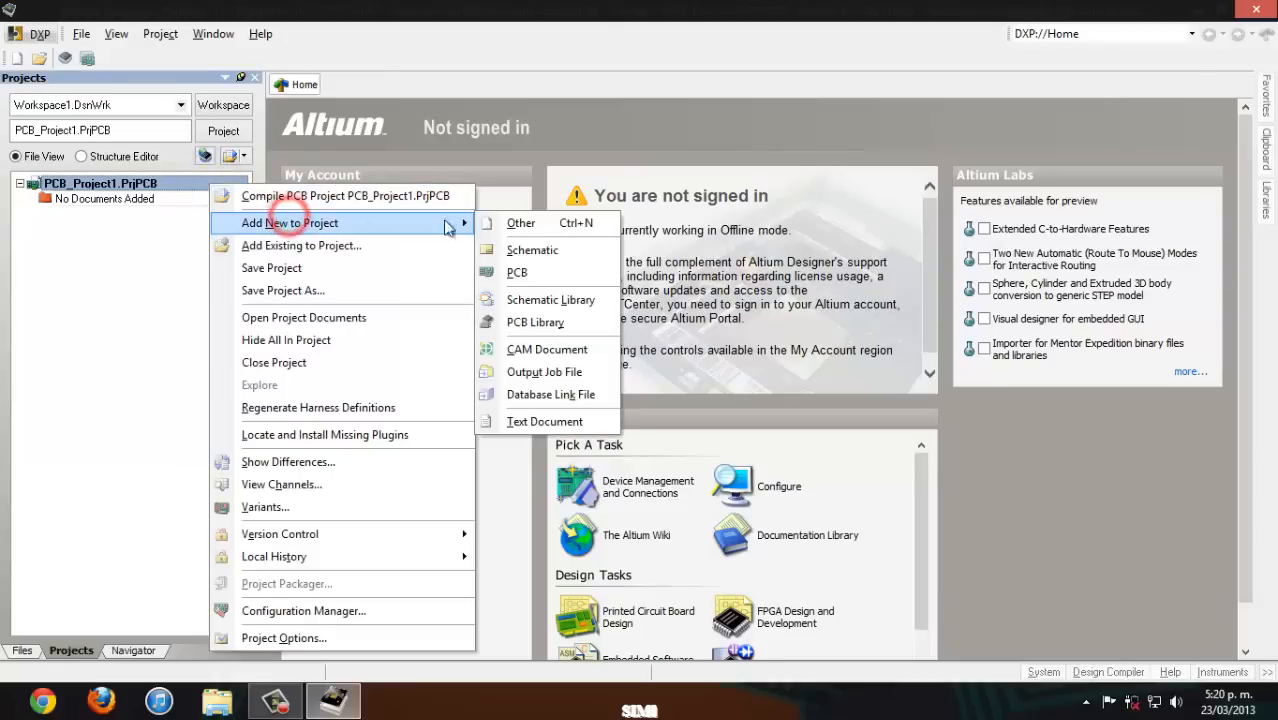
left_click(535, 251)
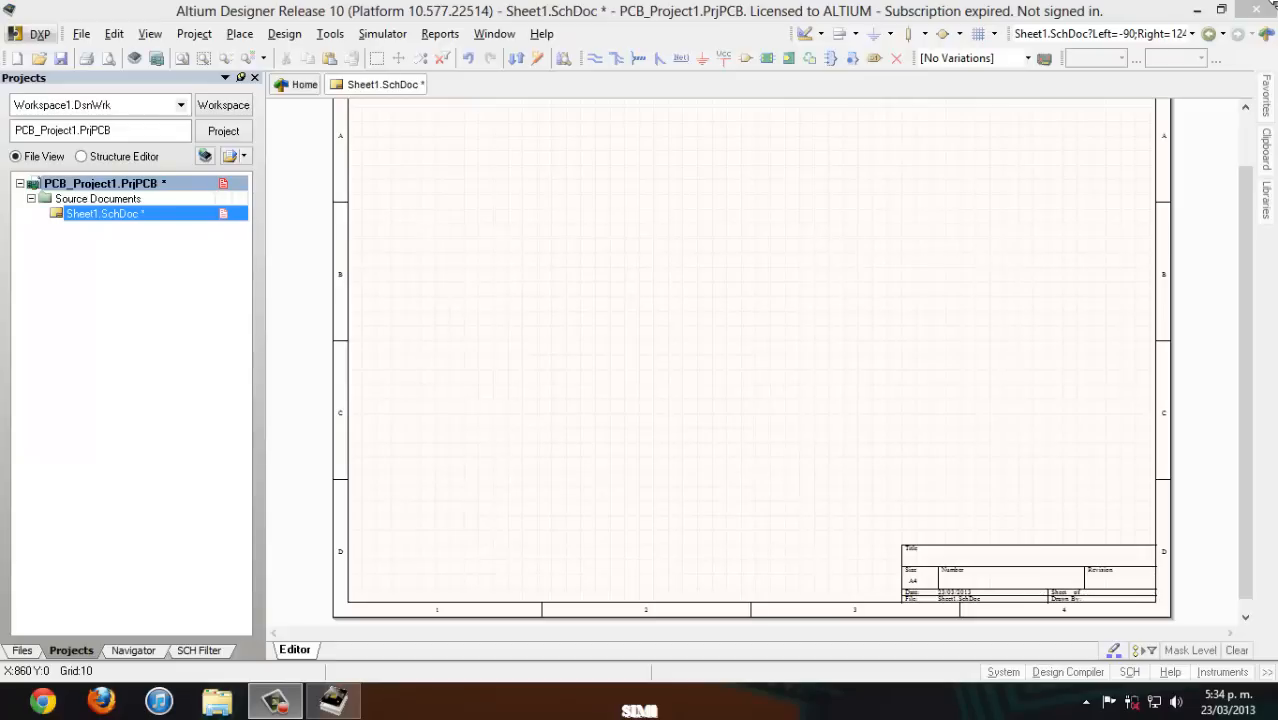
- Place one 1K Hertz Sine Wave source on the schematic sheet at about X 310, Y 450
left_click(944, 33)
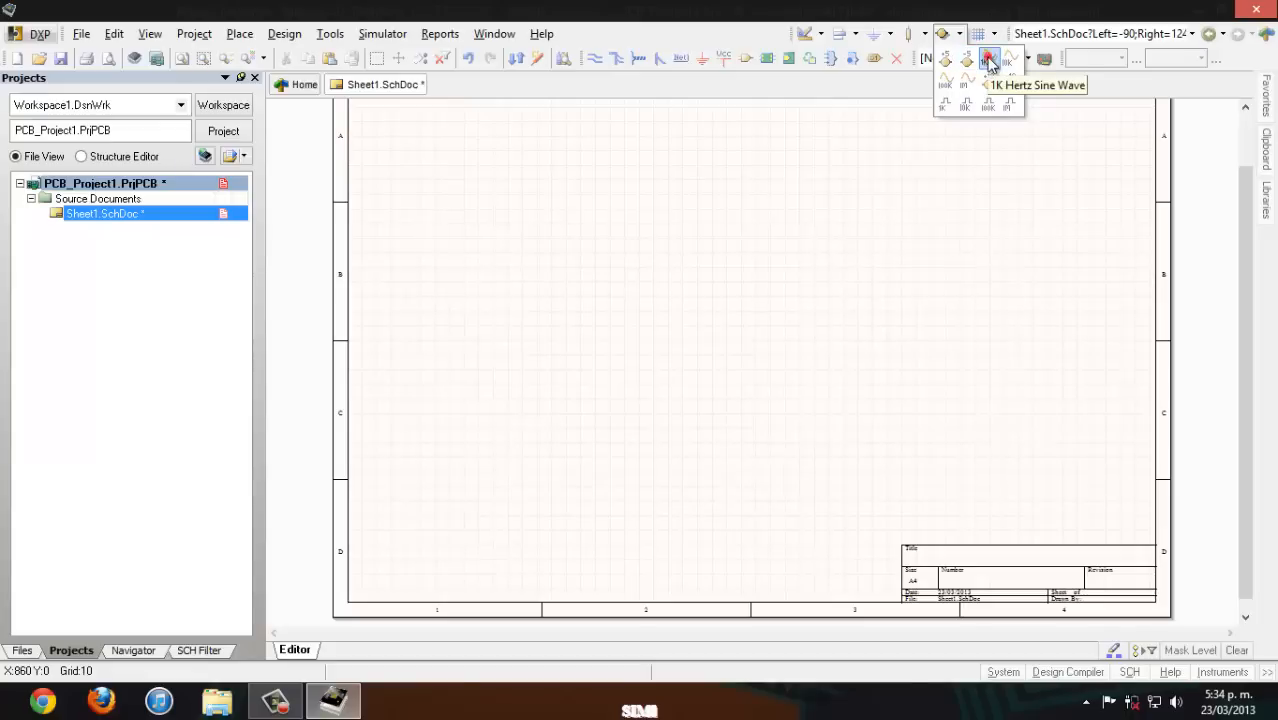
left_click(989, 62)
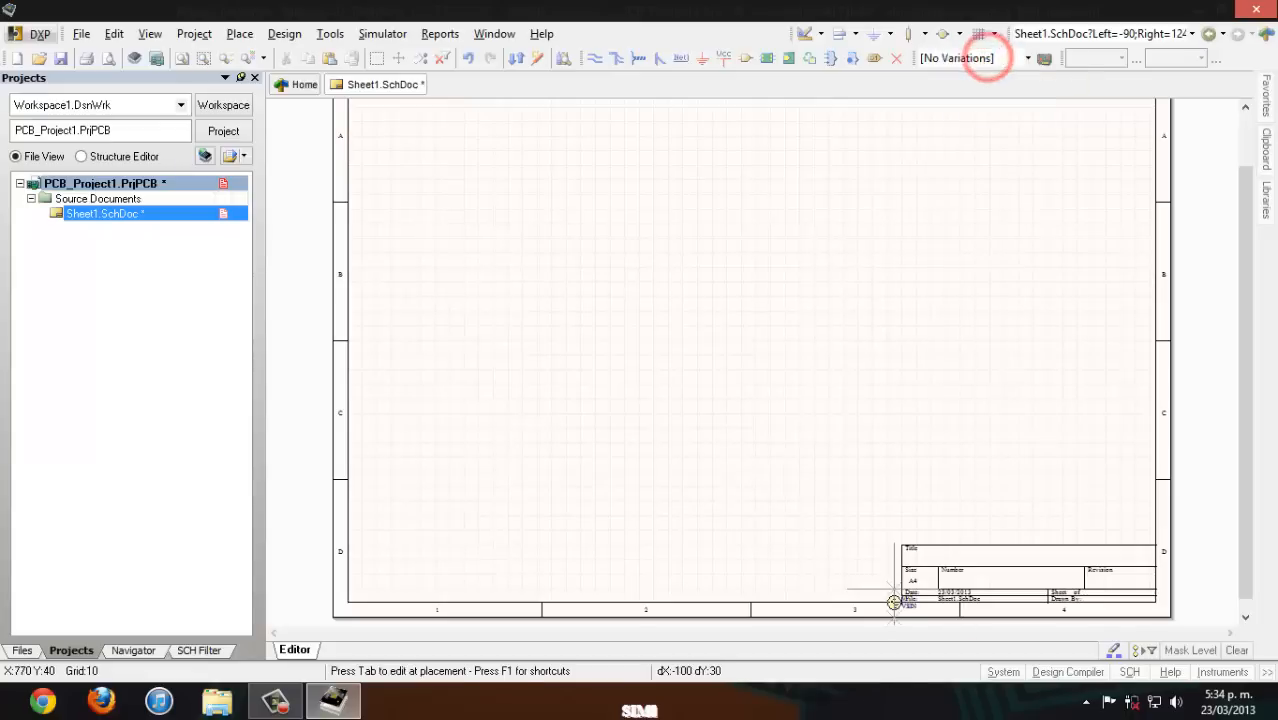
left_click(566, 293)
right_click(750, 289)
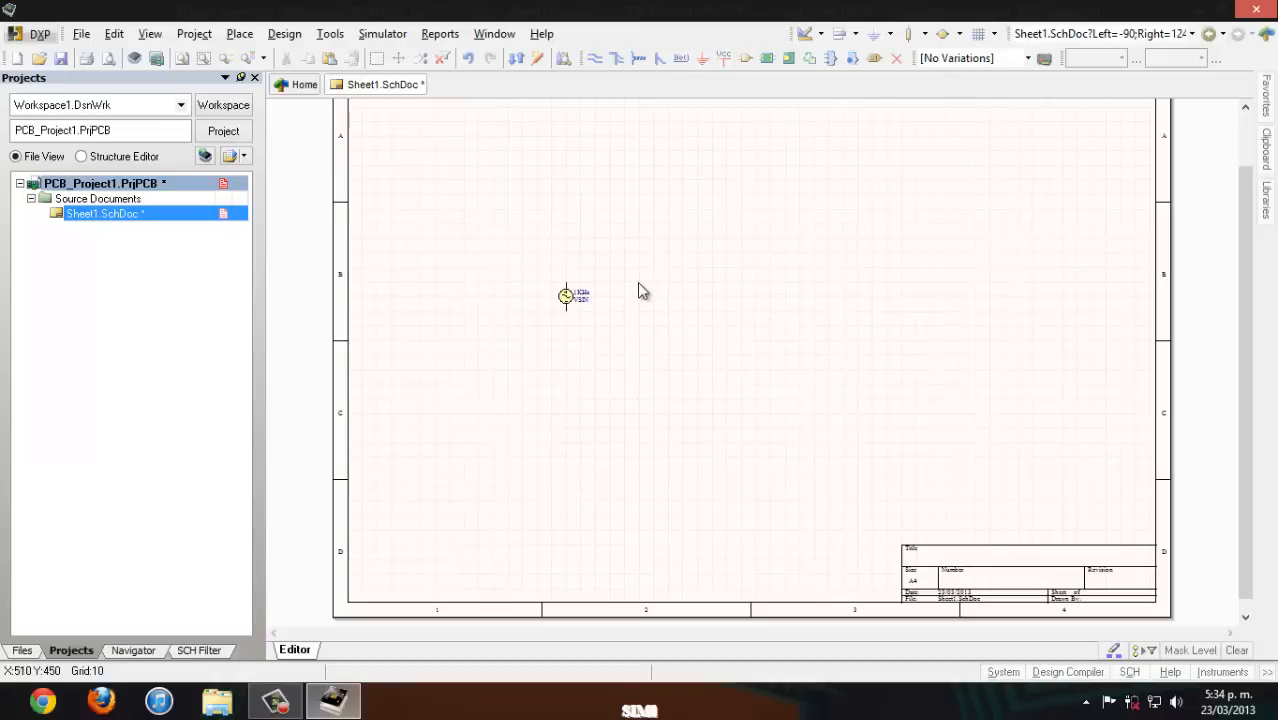
- Review the sine source's simulation model parameters, such as its amplitude, frequency and phase
double_click(565, 295)
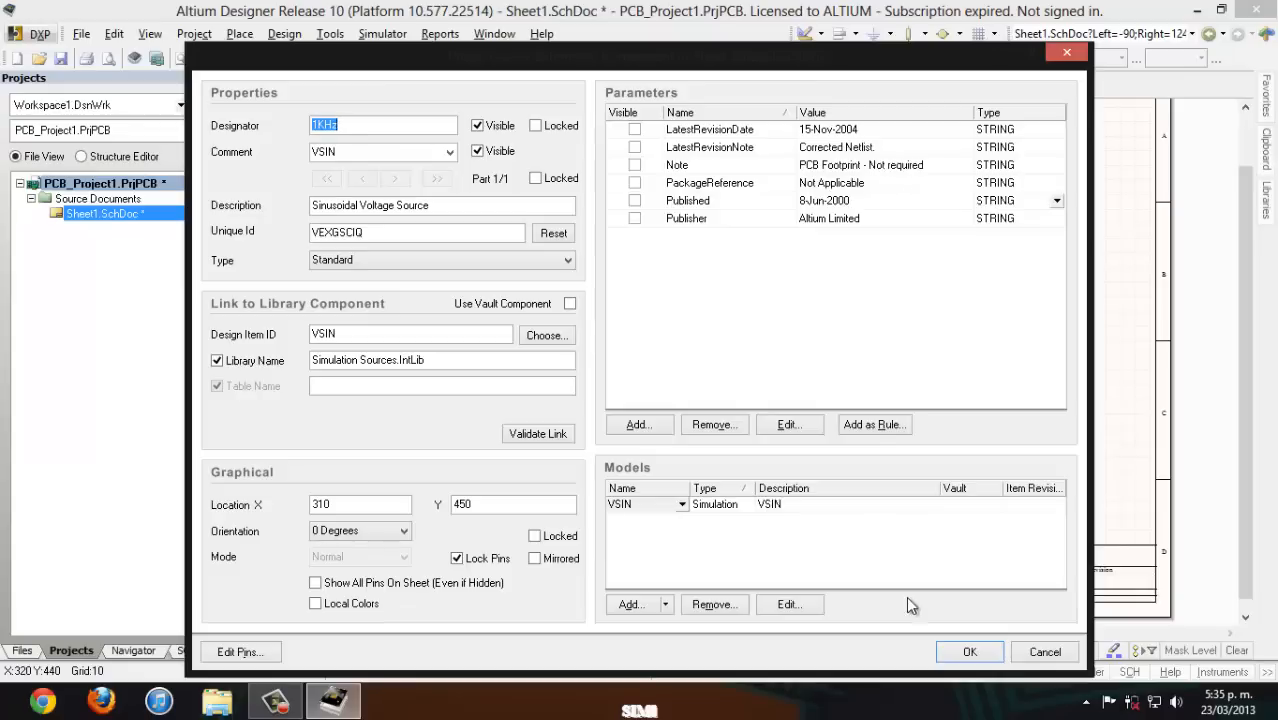
left_click(783, 605)
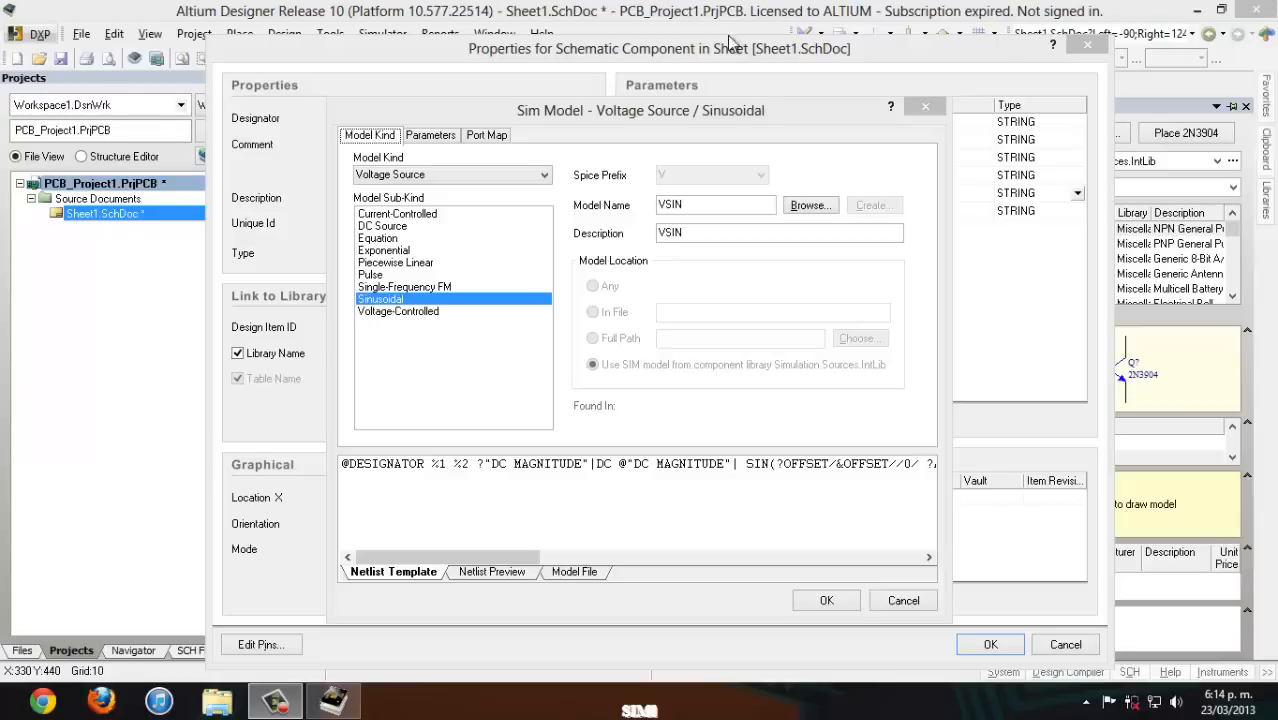
left_click(418, 142)
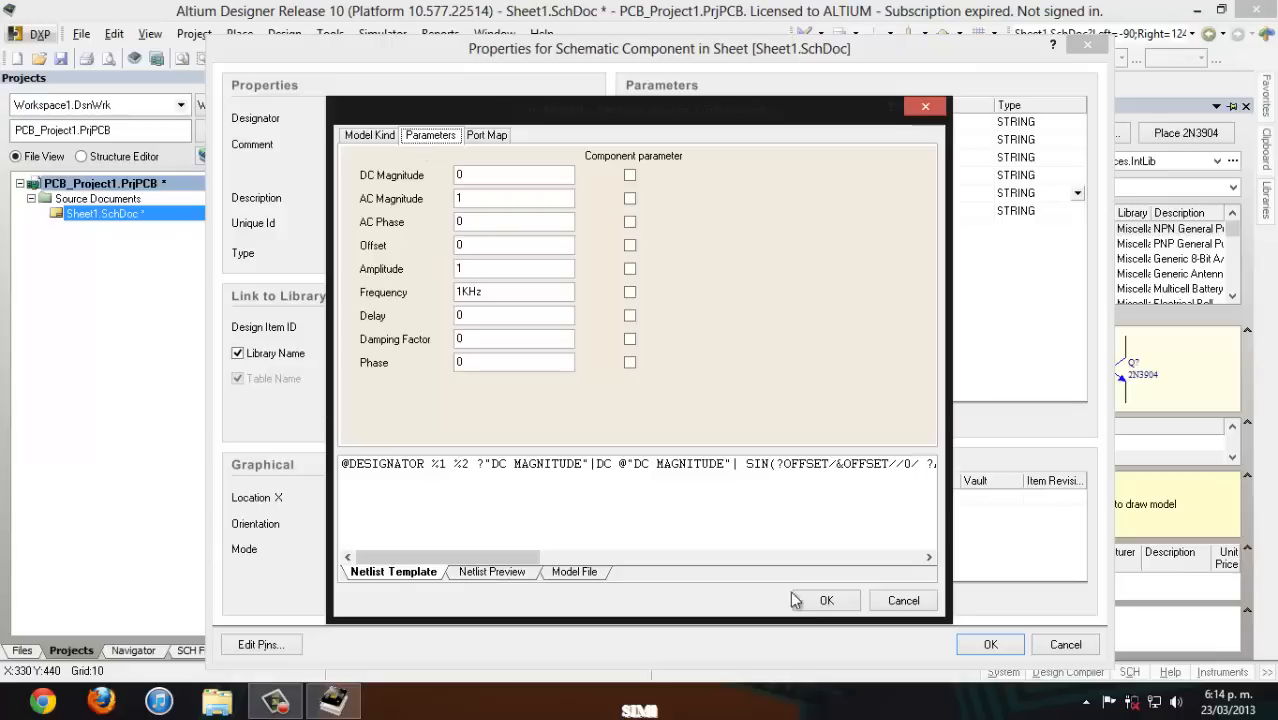
left_click(824, 600)
left_click(990, 644)
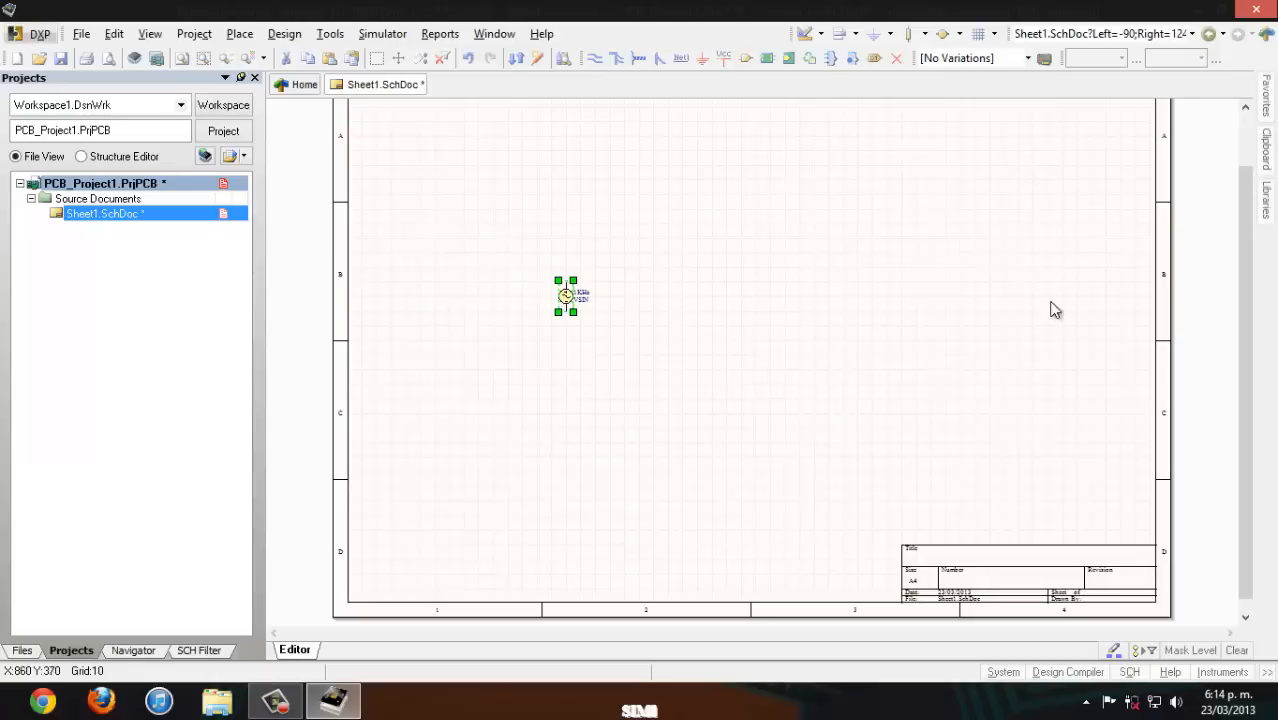
- Find the Inductor in Miscellaneous Devices.IntLib by filtering for "ind" and place it horizontally above and right of the sine source
left_click(1264, 204)
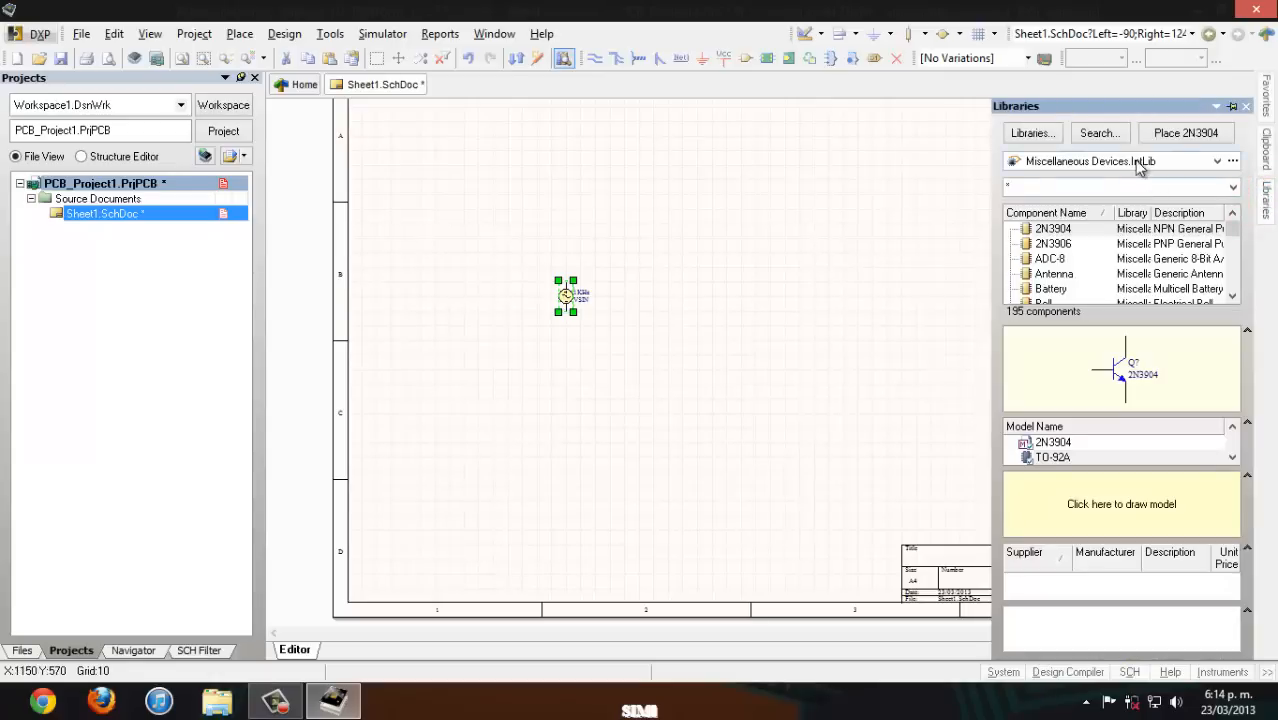
left_click(1140, 164)
left_click(1216, 160)
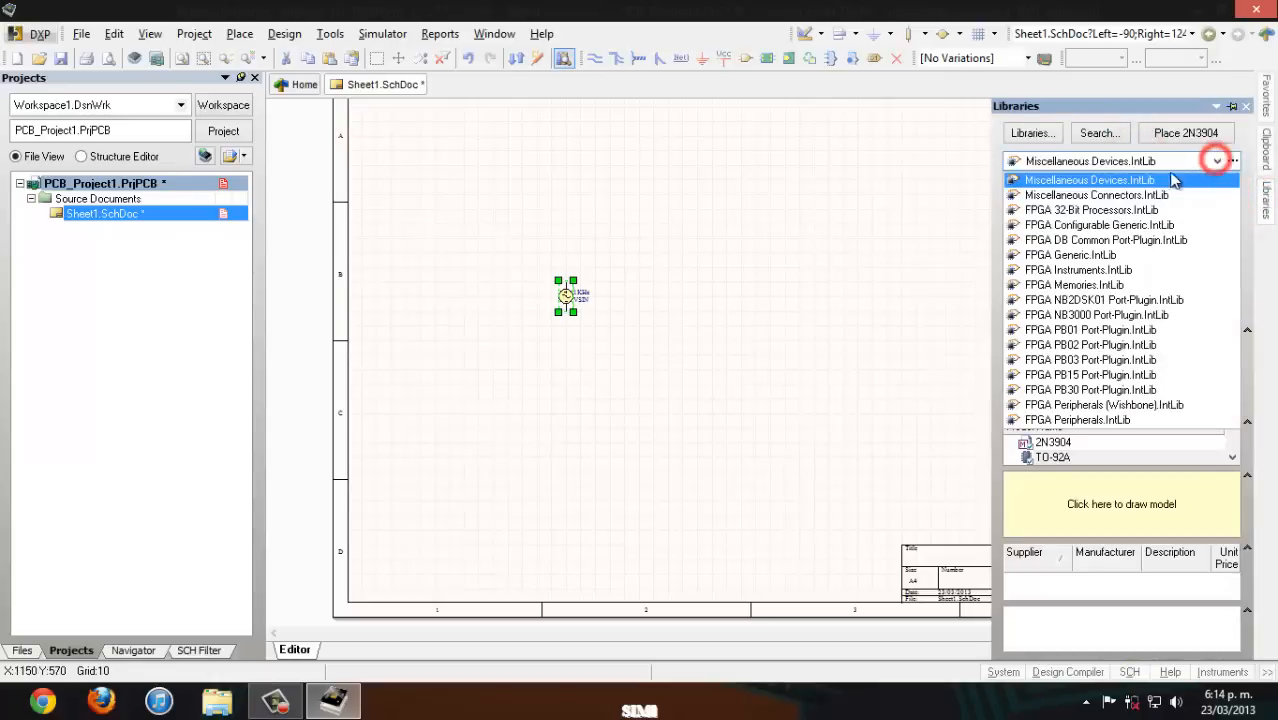
left_click(1138, 176)
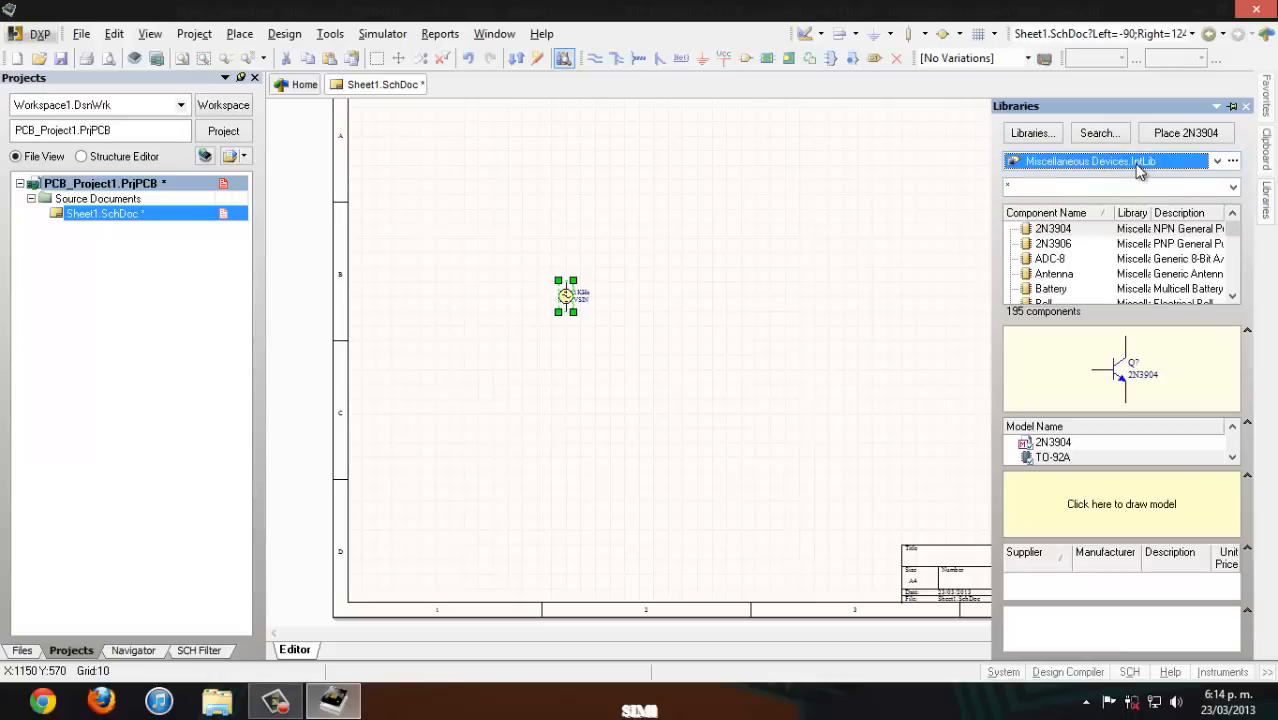
mouse_move(1233, 230)
left_mouse_down()
mouse_move(1236, 252)
mouse_move(1234, 228)
left_mouse_up()
left_click(1059, 187)
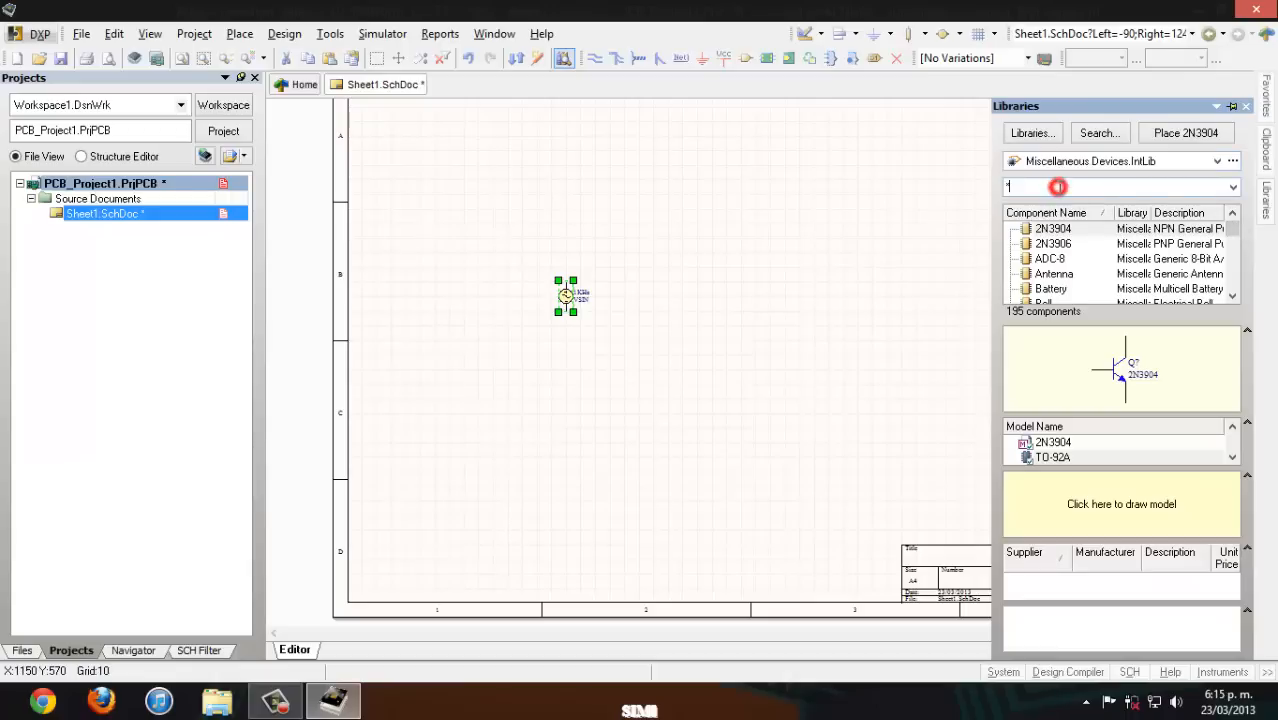
type("d")
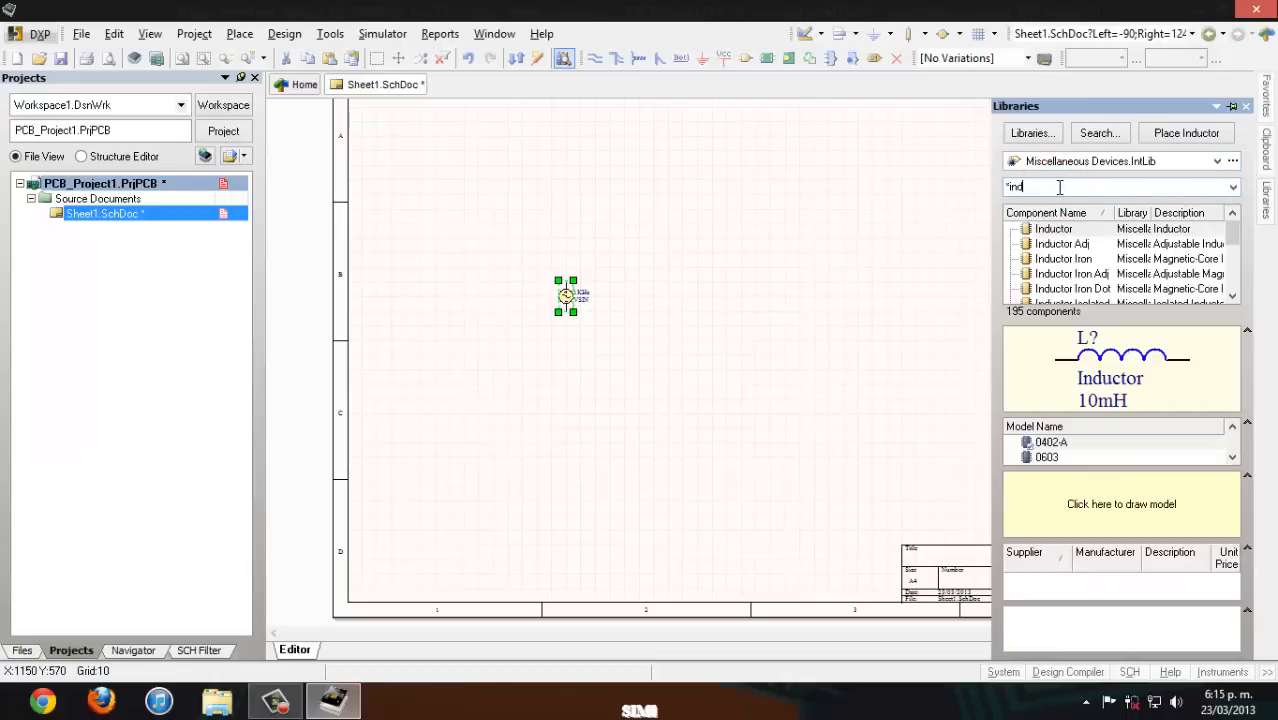
left_click_drag(1055, 229, 683, 252)
- Filter the library for "cap" and place a Cap component, oriented vertically, to the right of the inductor
mouse_move(1265, 195)
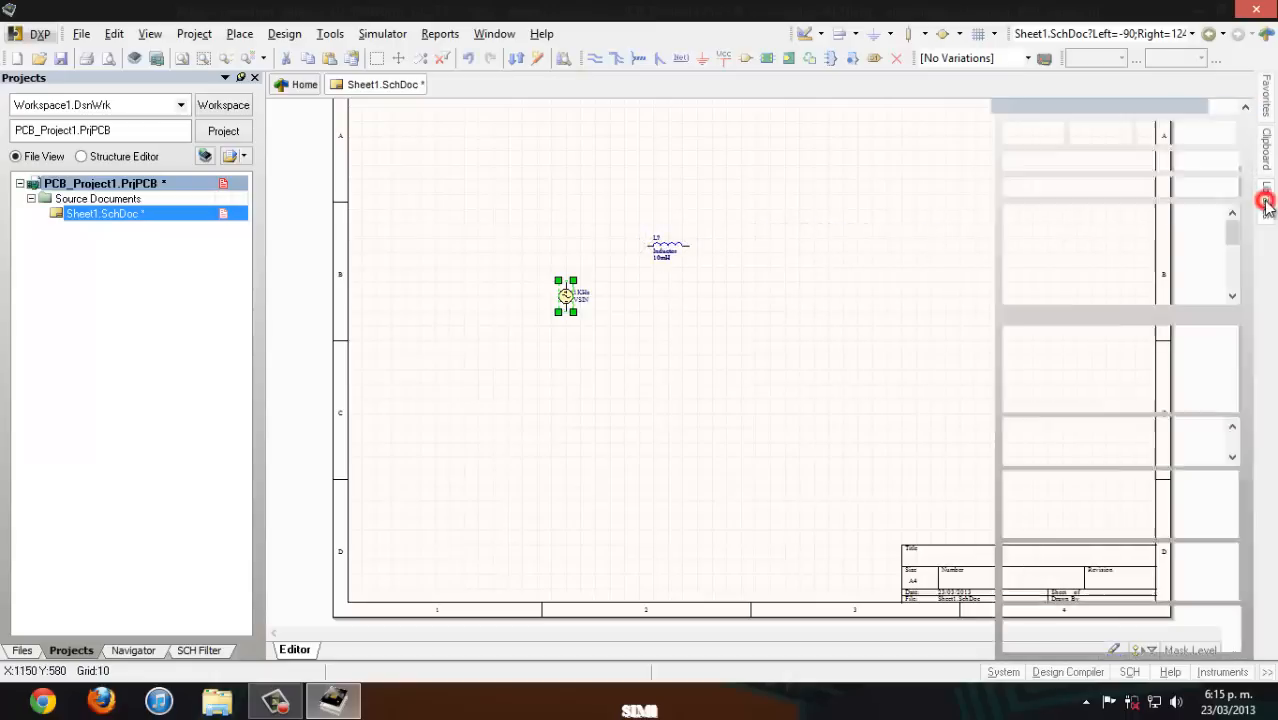
left_click(1055, 188)
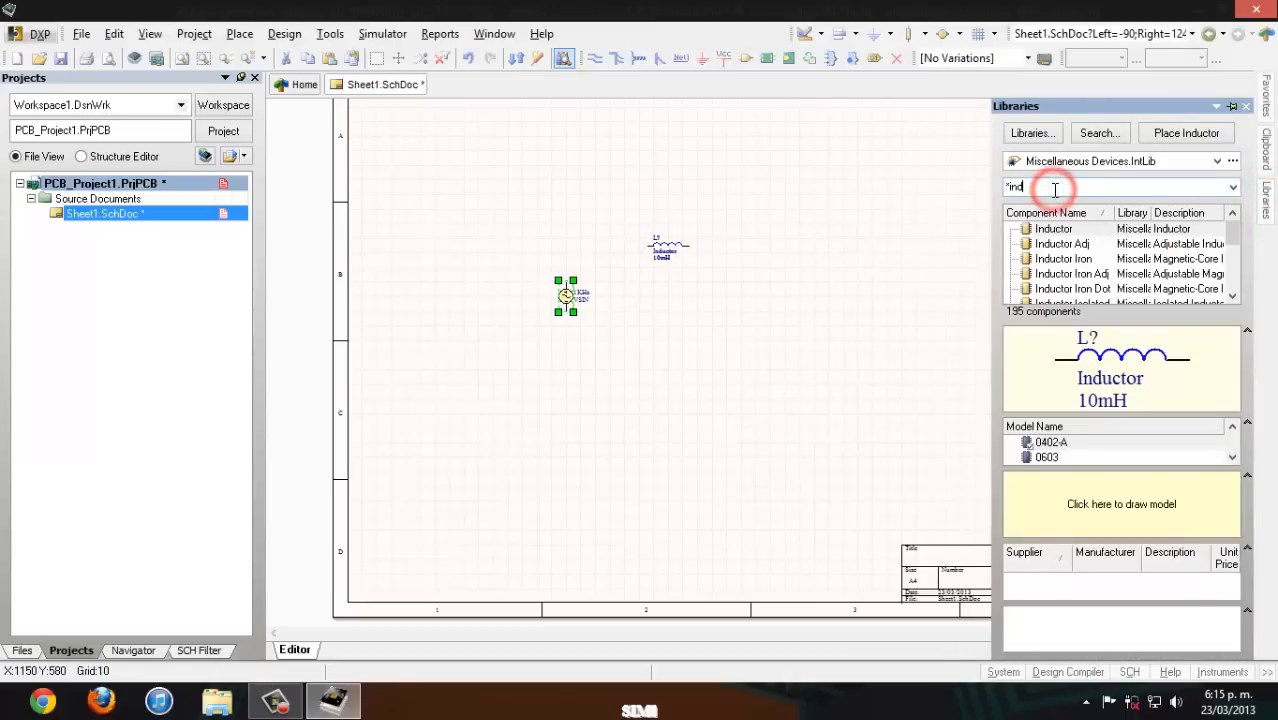
key("BackSpace")
key("BackSpace")
key("BackSpace")
type("cap")
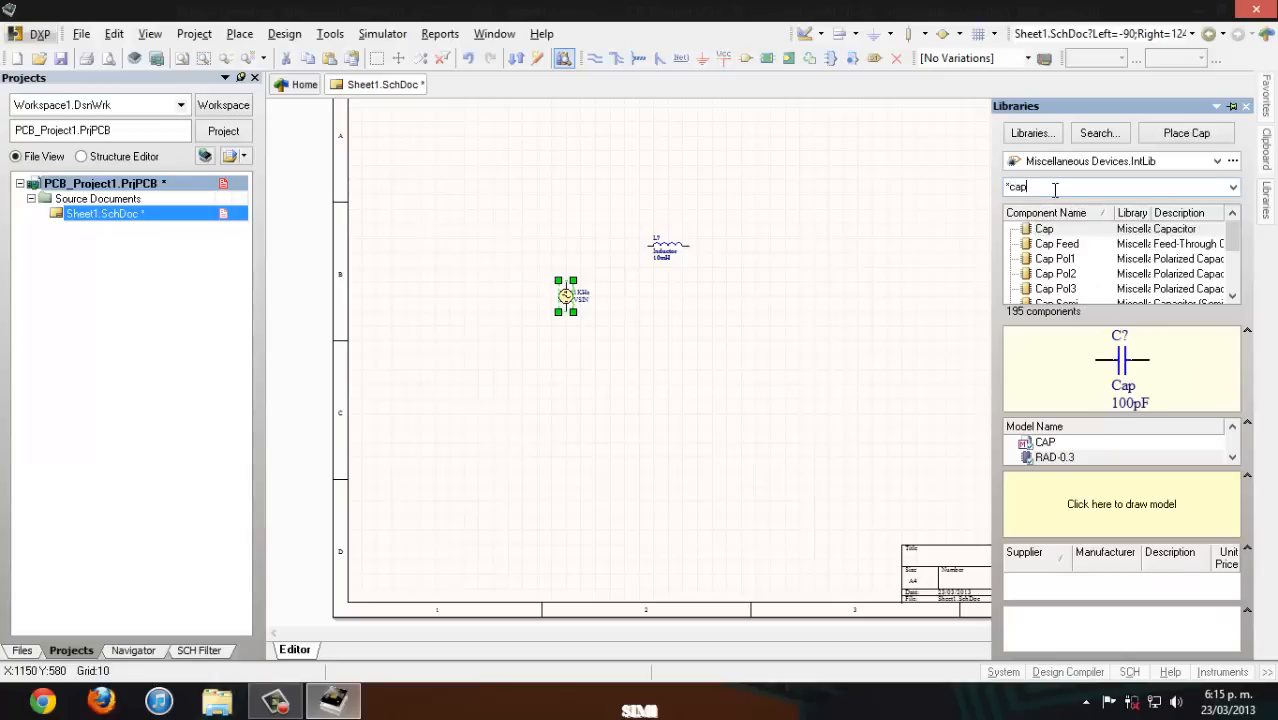
left_click_drag(1056, 229, 730, 288)
key("space")
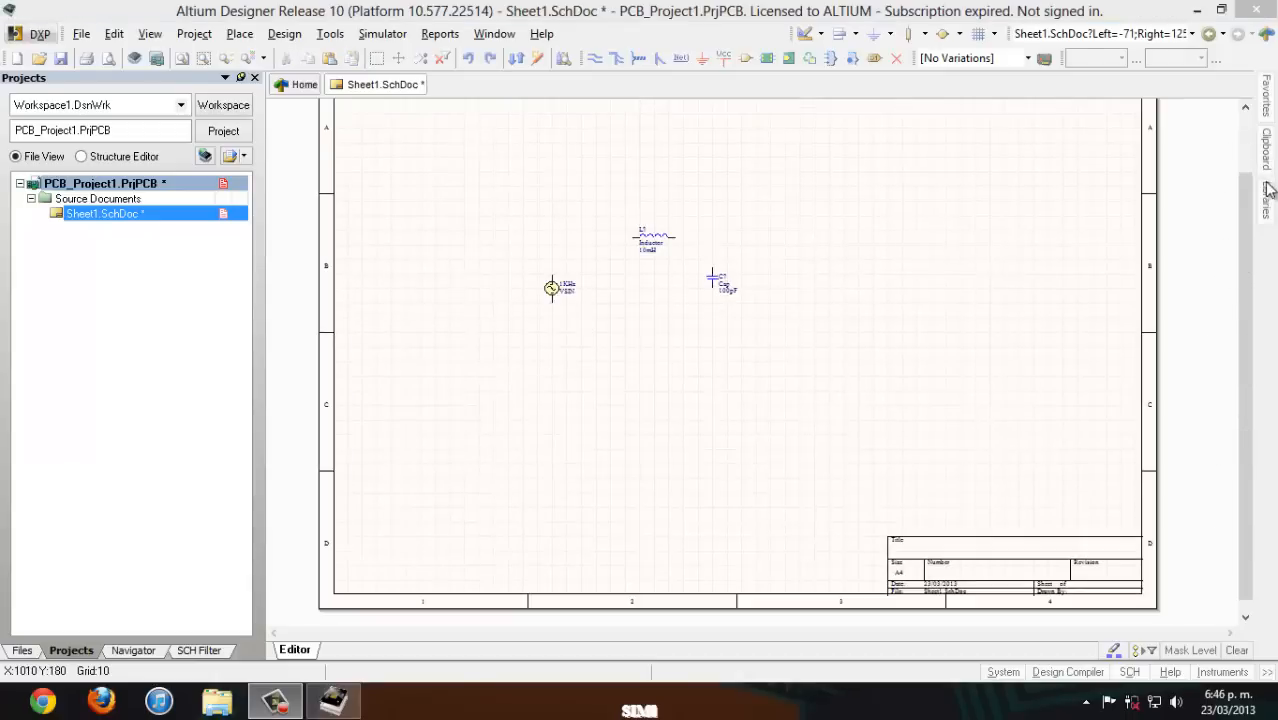
- Filter the library for "rpot" and place an RPot potentiometer between source and inductor, rotated horizontal with its wiper pointing up
left_click(1266, 190)
left_click(1072, 187)
key("BackSpace")
key("BackSpace")
key("BackSpace")
type("rpot")
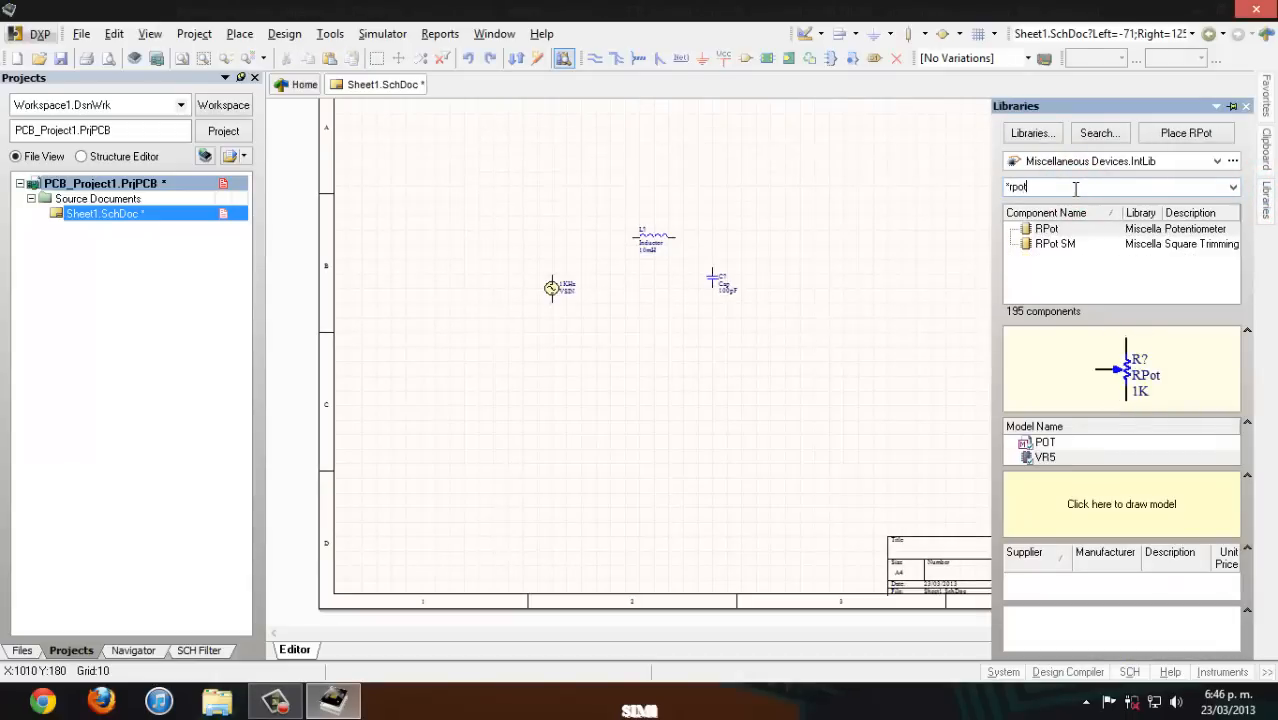
double_click(1040, 229)
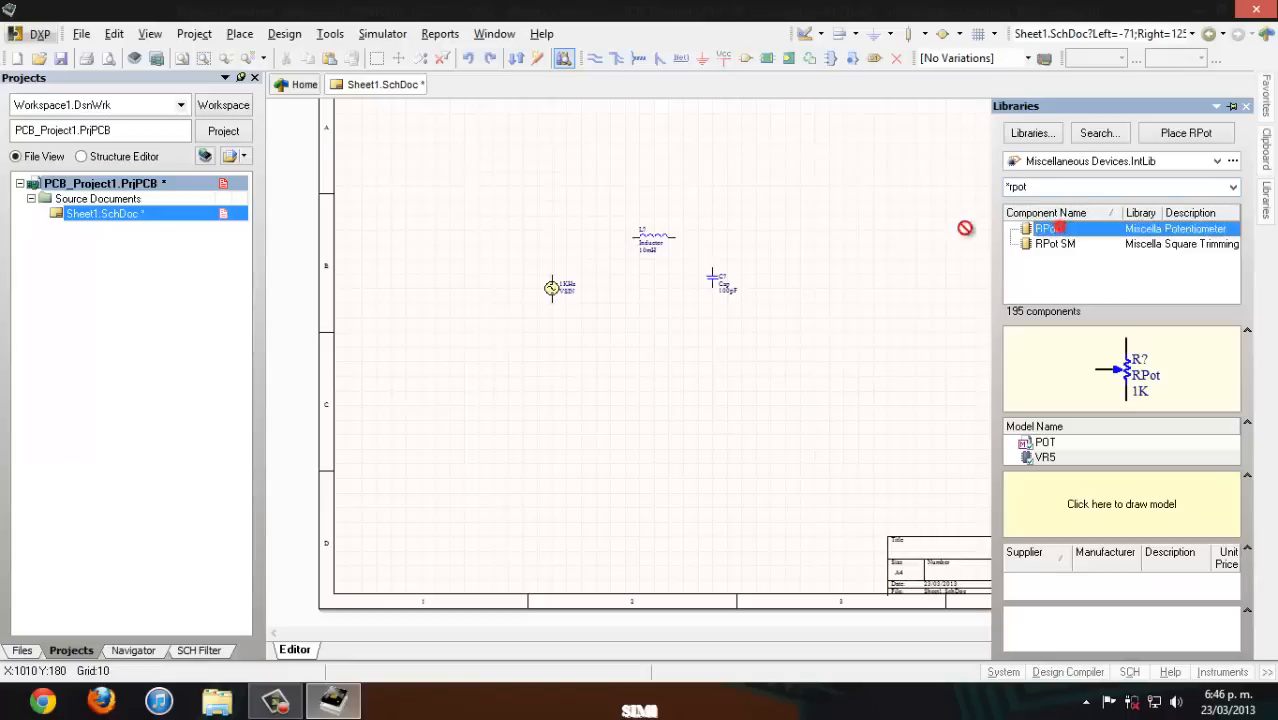
key("space")
key("space")
key("space")
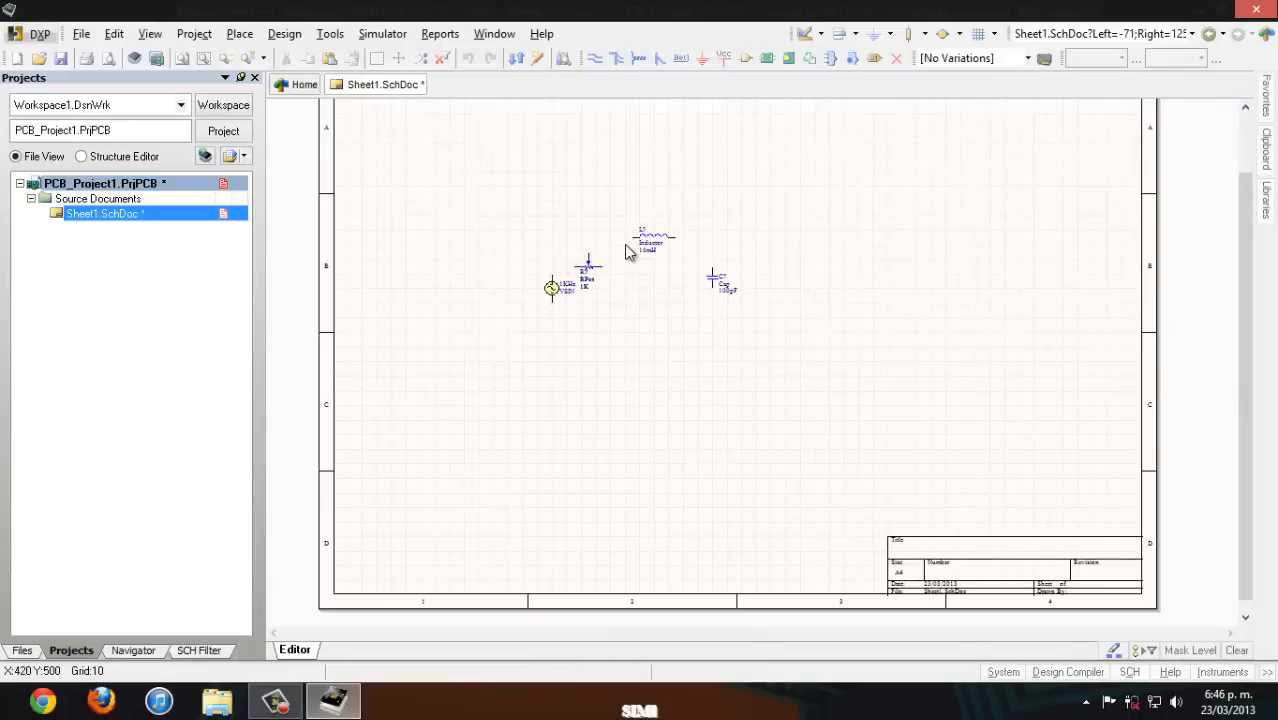
- Stand the inductor upright beside the potentiometer, move the capacitor next to it, and align the potentiometer with the source's upper pin
left_click_drag(655, 236, 609, 320)
key("space")
left_click_drag(711, 280, 646, 294)
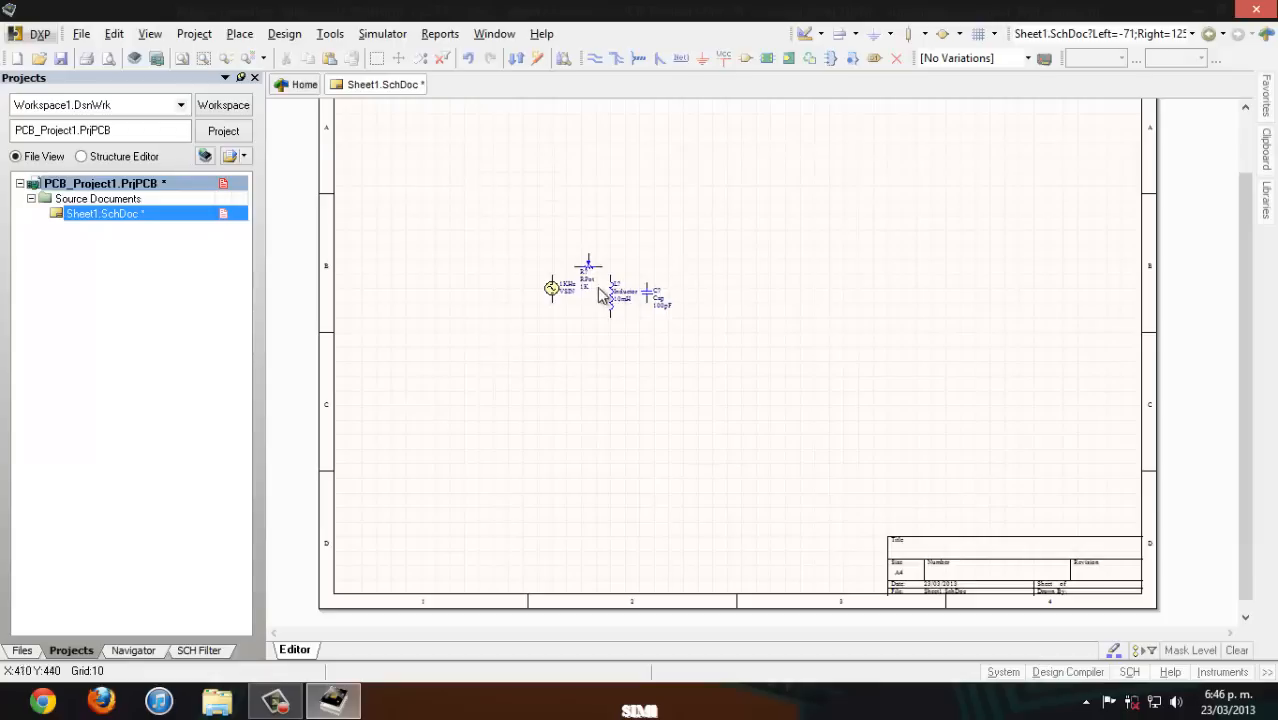
mouse_move(593, 275)
left_mouse_down()
mouse_move(548, 280)
mouse_move(604, 276)
left_mouse_up()
left_click(670, 193)
- Wire the potentiometer's right end to the inductor's upper pin
key("p")
key("w")
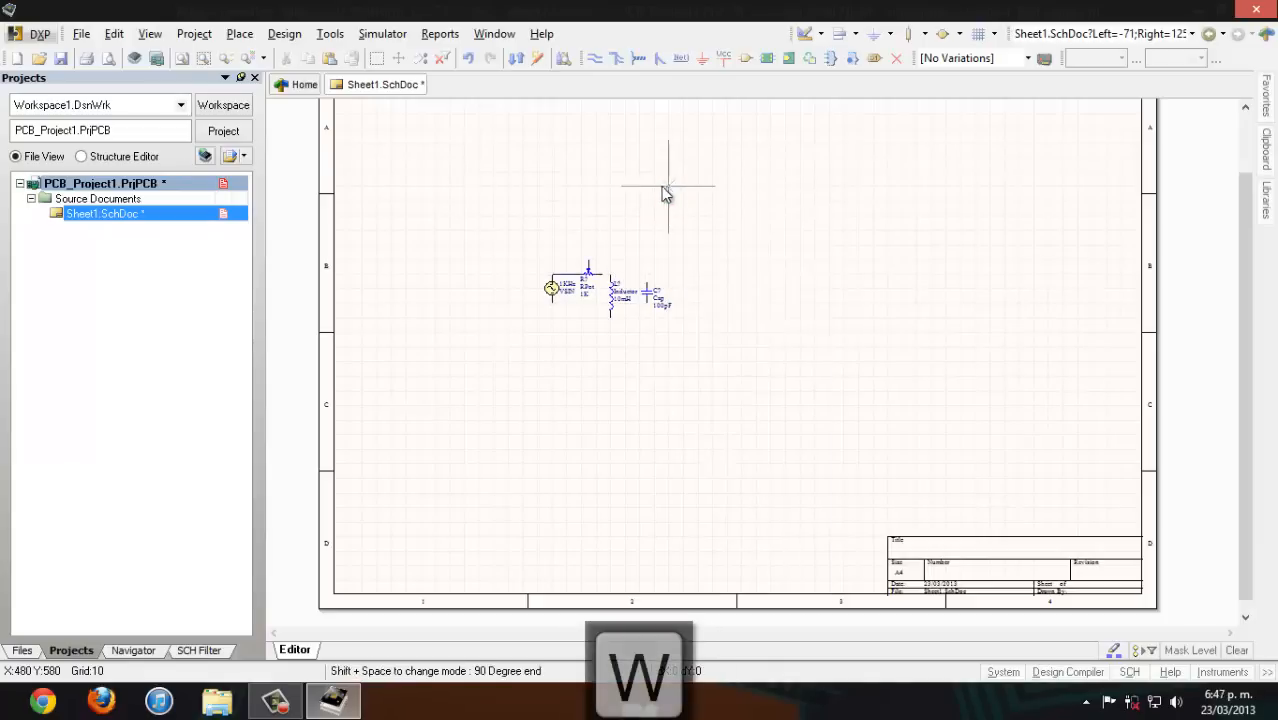
left_click(602, 277)
left_click(611, 277)
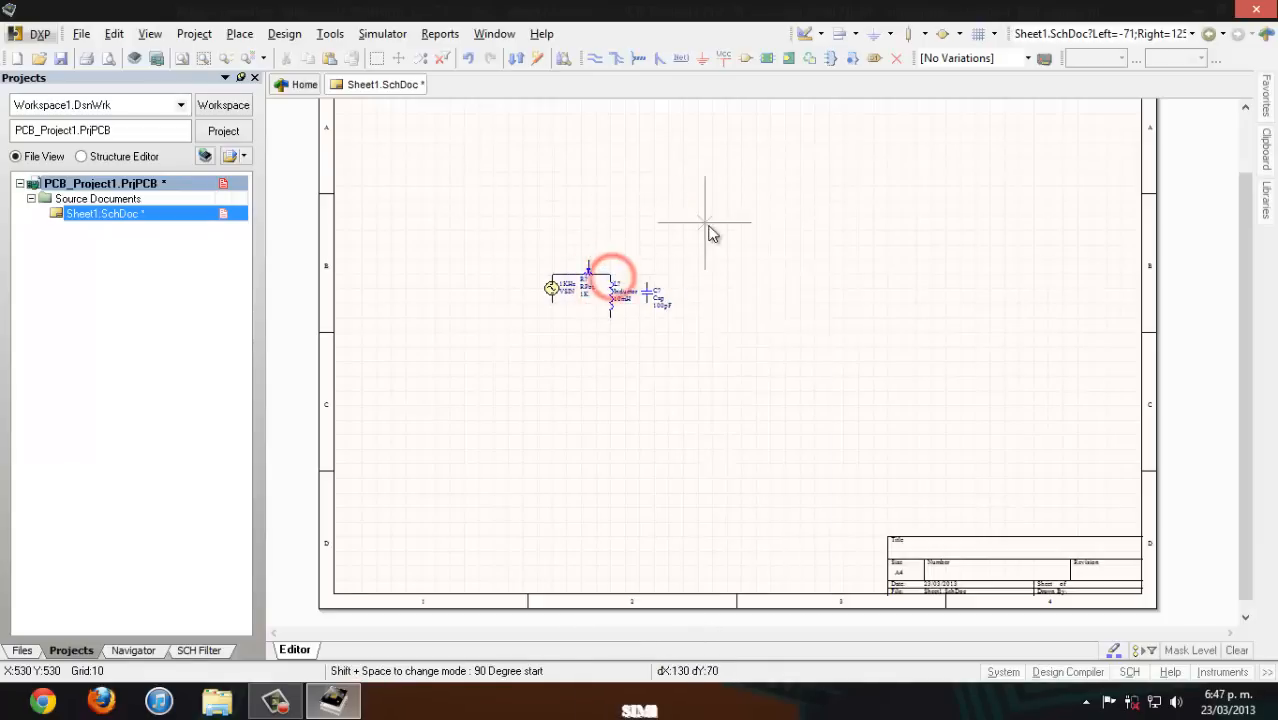
right_click(709, 225)
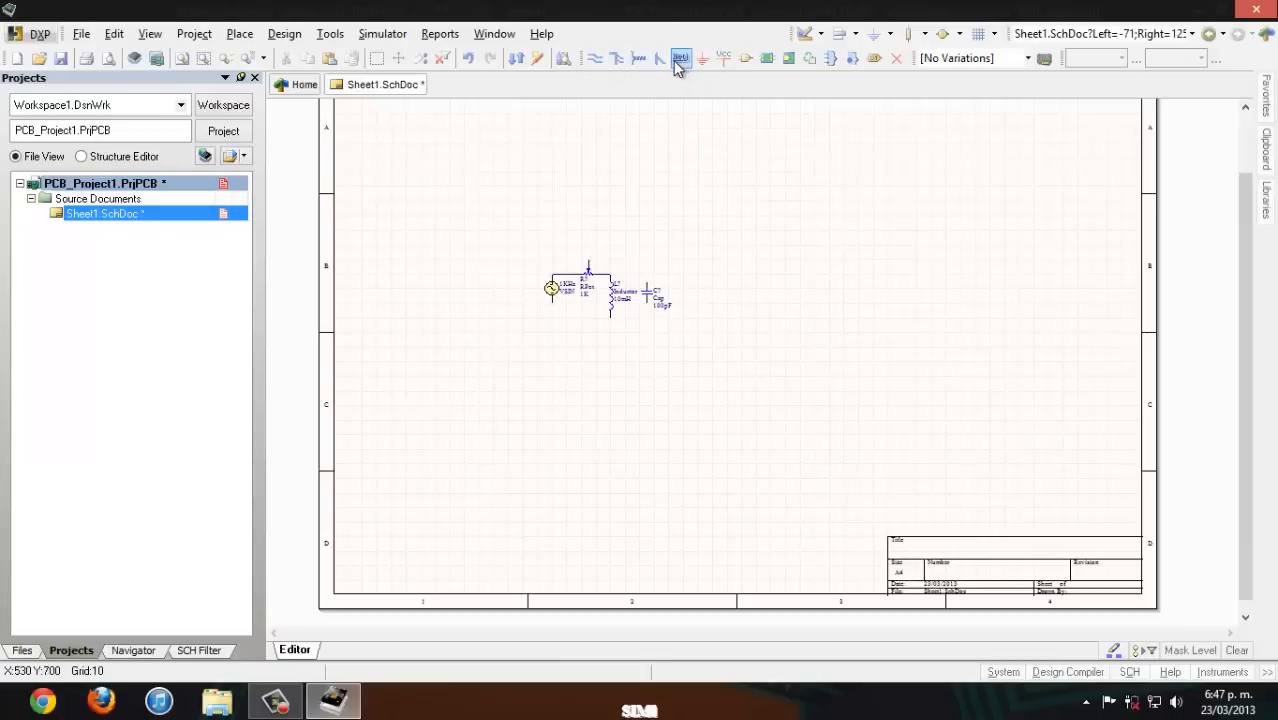
- Wire the capacitor in parallel with the inductor and connect their lower node back to the source's lower pin
left_click(594, 58)
left_click(646, 282)
left_click(609, 274)
left_click(646, 318)
left_click(610, 318)
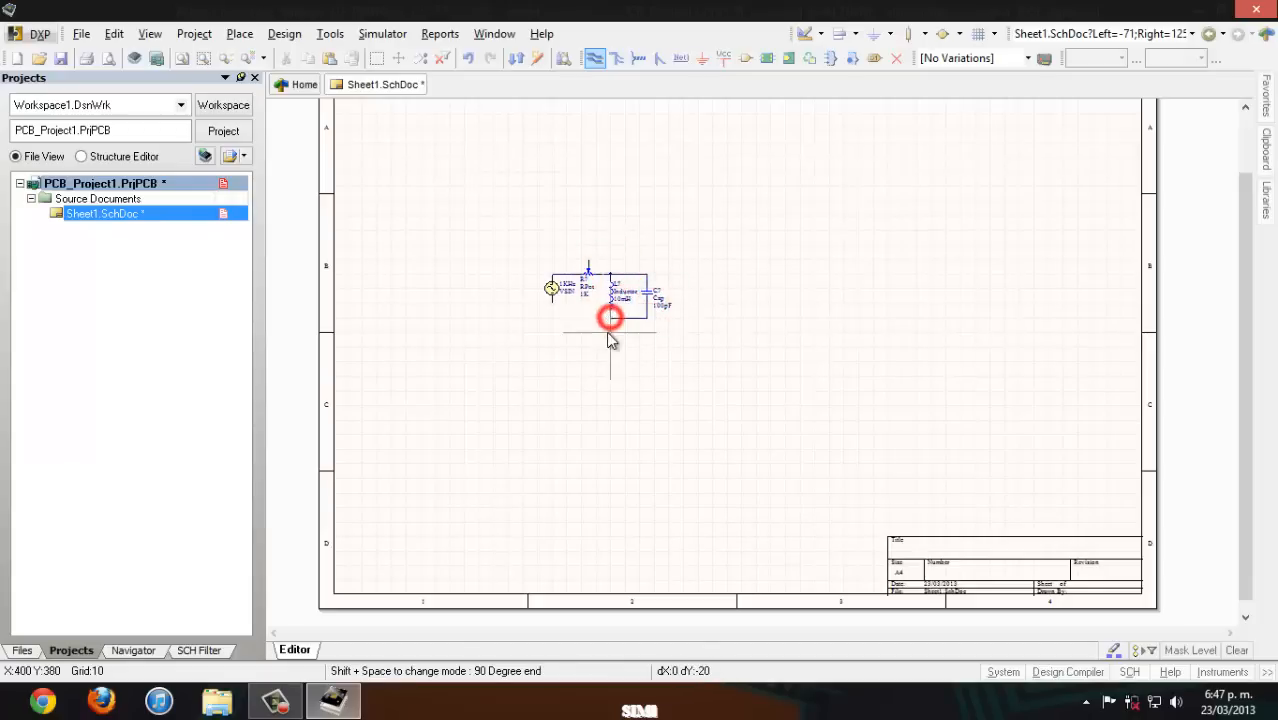
left_click(551, 318)
left_click(551, 304)
- Wire the potentiometer's wiper to the line between the source and the potentiometer's left end
left_click(588, 260)
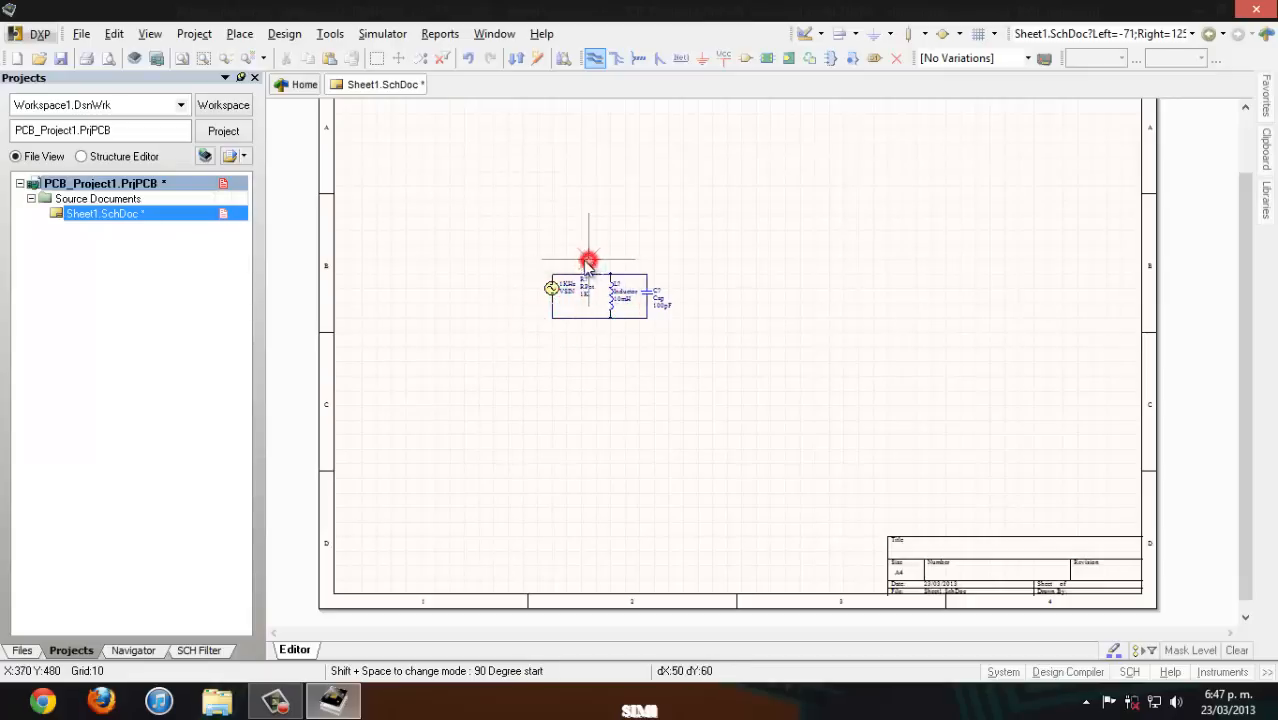
left_click(566, 260)
left_click(566, 273)
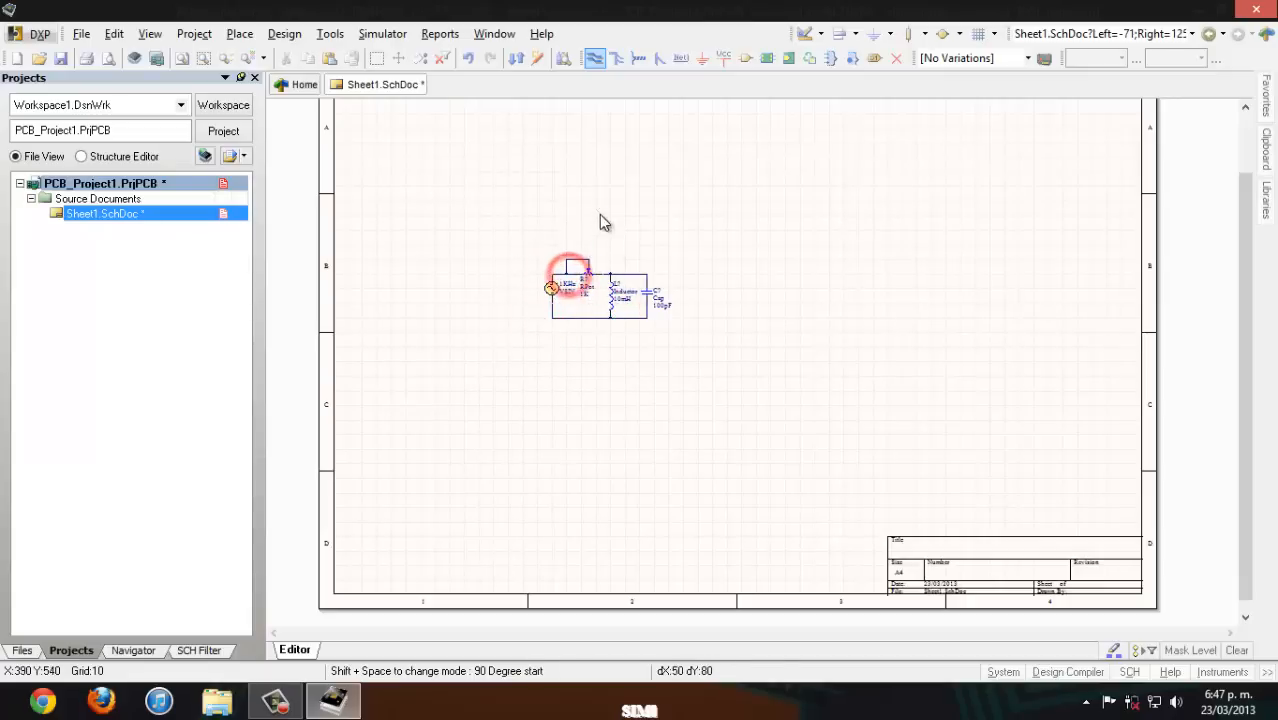
right_click(599, 213)
- Place a GND power port on the return wire directly below the sine source
left_click(704, 59)
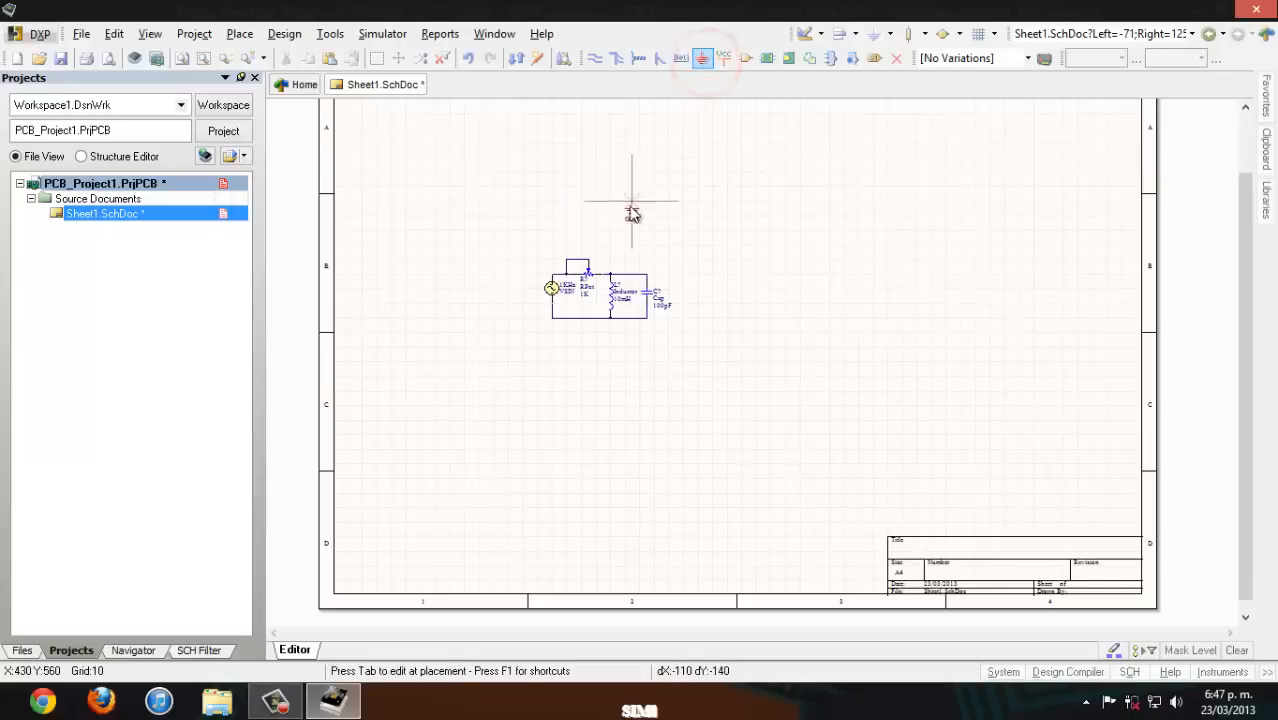
left_click(551, 322)
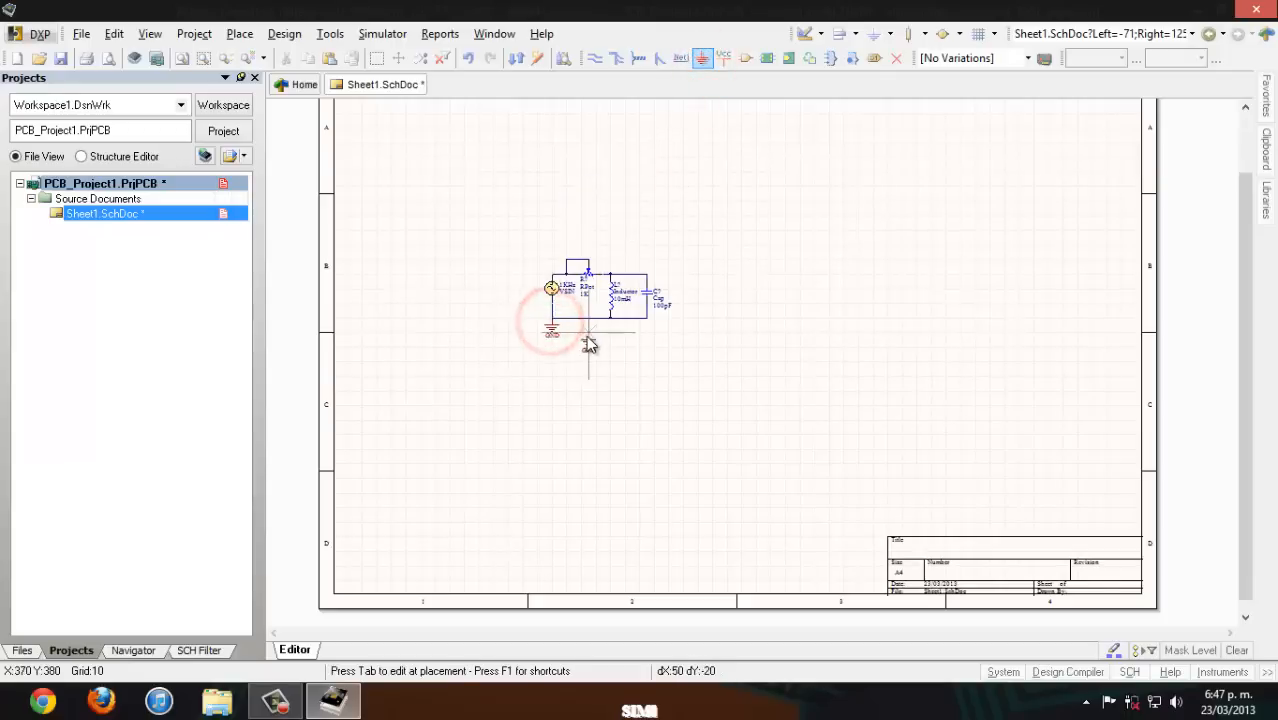
- Set the sine voltage source's designator to VF
right_click(585, 334)
scroll(587, 261, "up", 1, "ctrl")
scroll(587, 263, "up", 3, "ctrl")
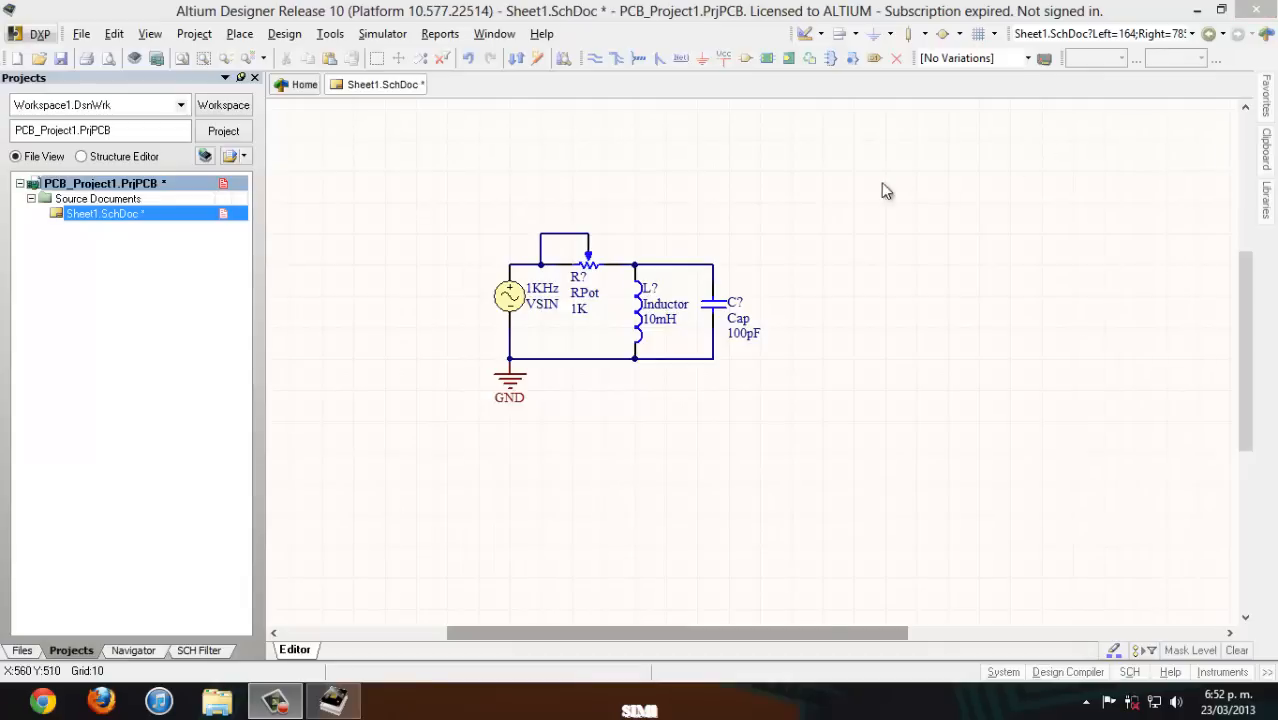
left_click(744, 166)
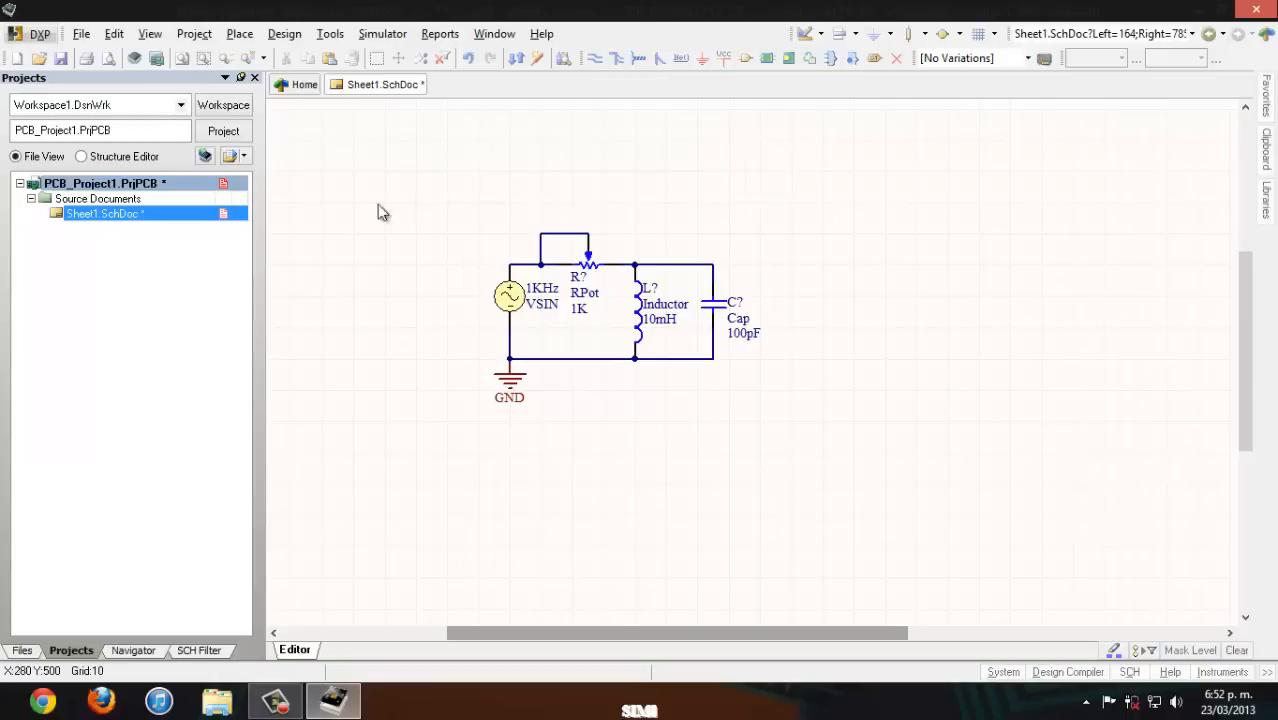
double_click(509, 295)
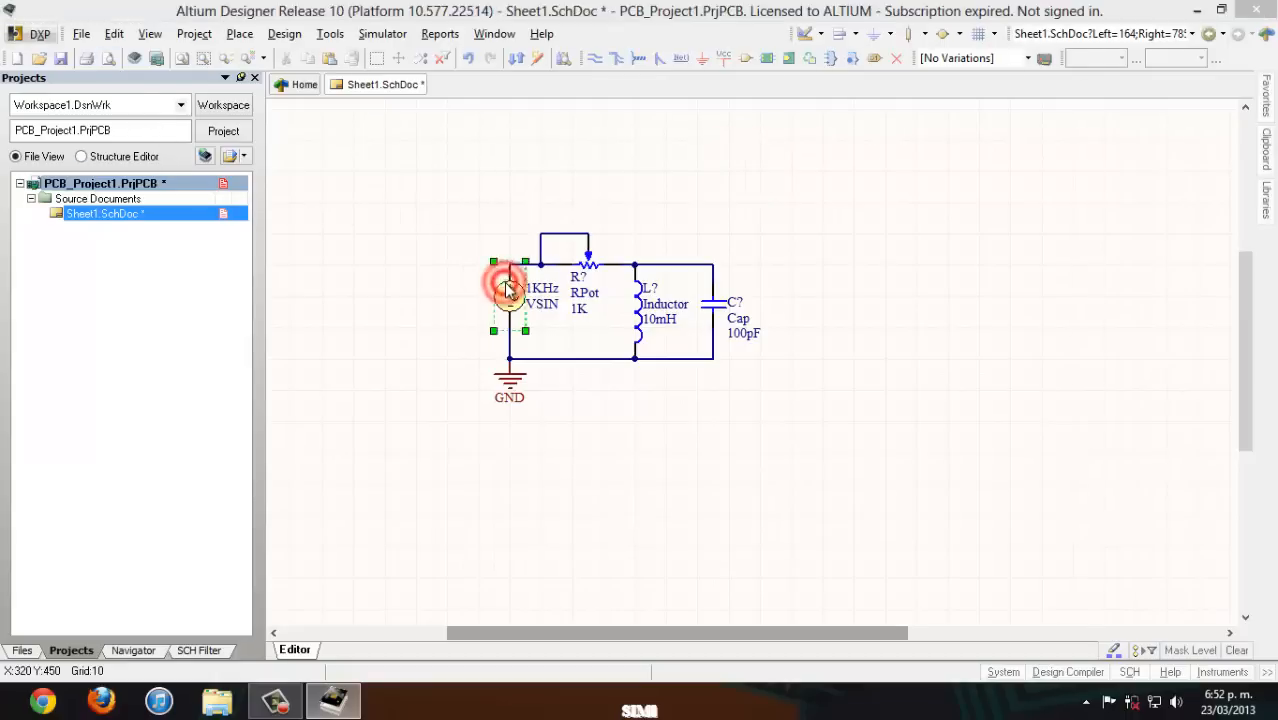
double_click(375, 117)
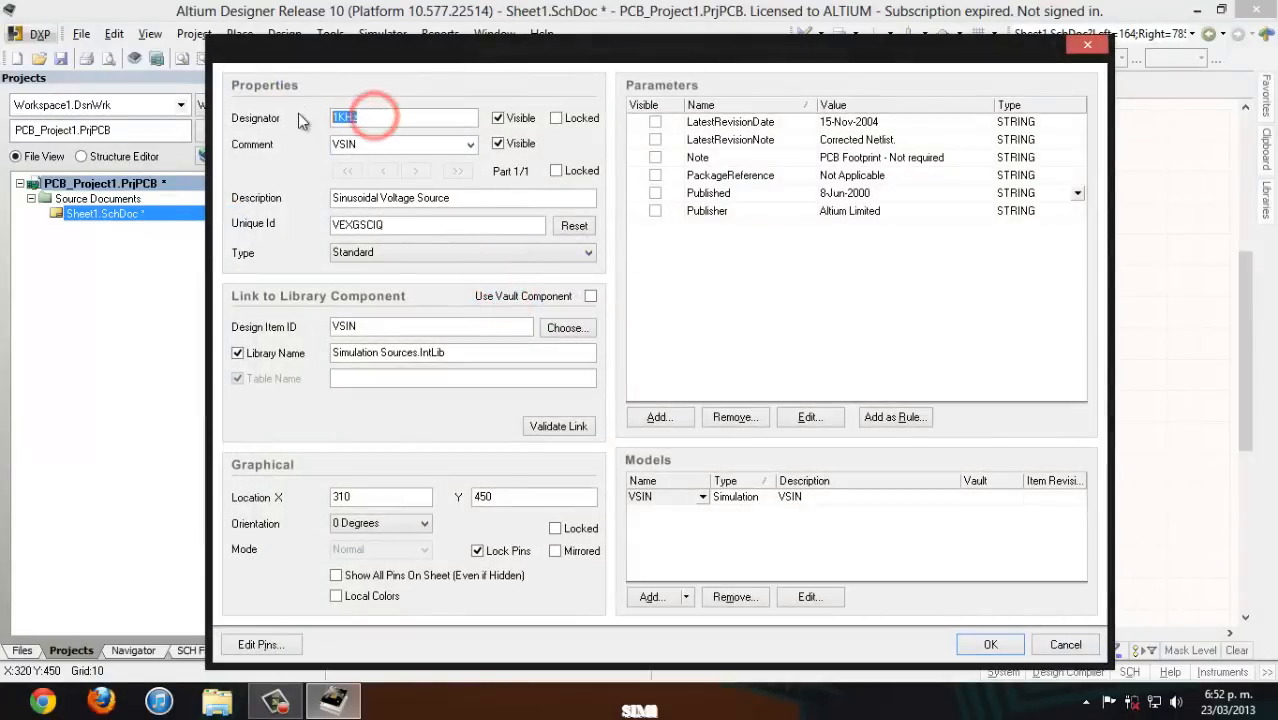
type("V")
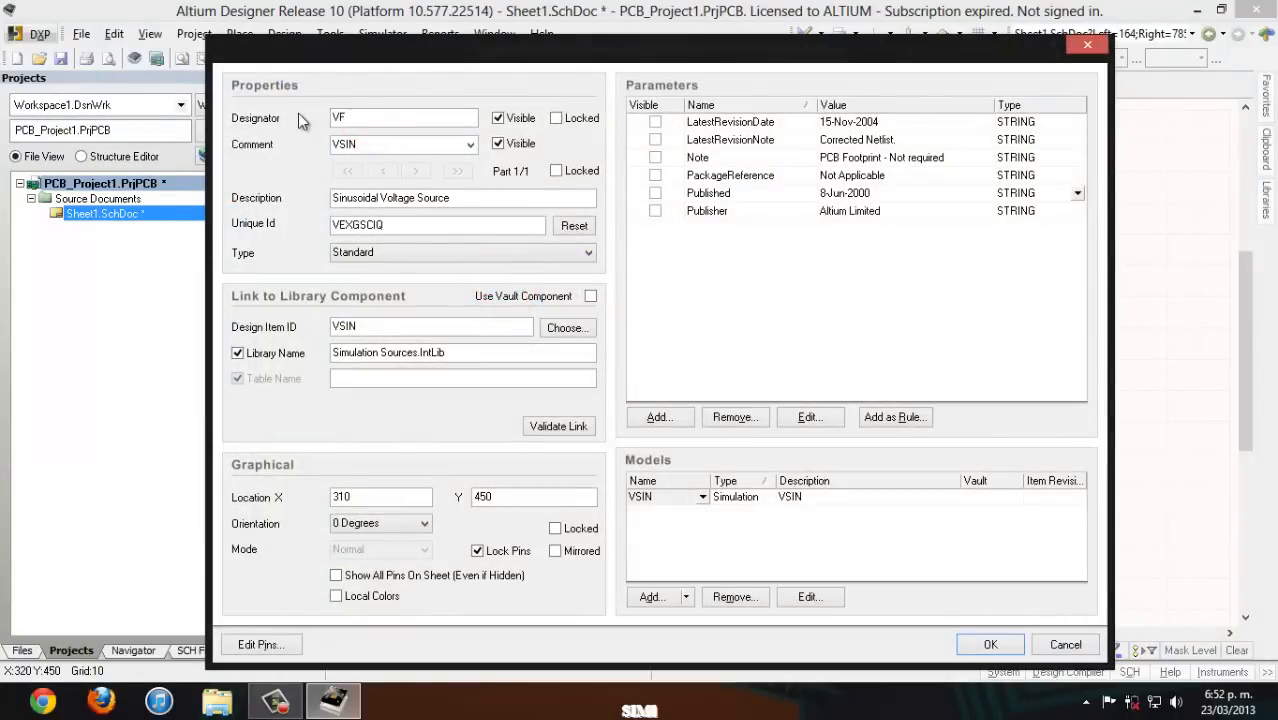
type("F")
key("Return")
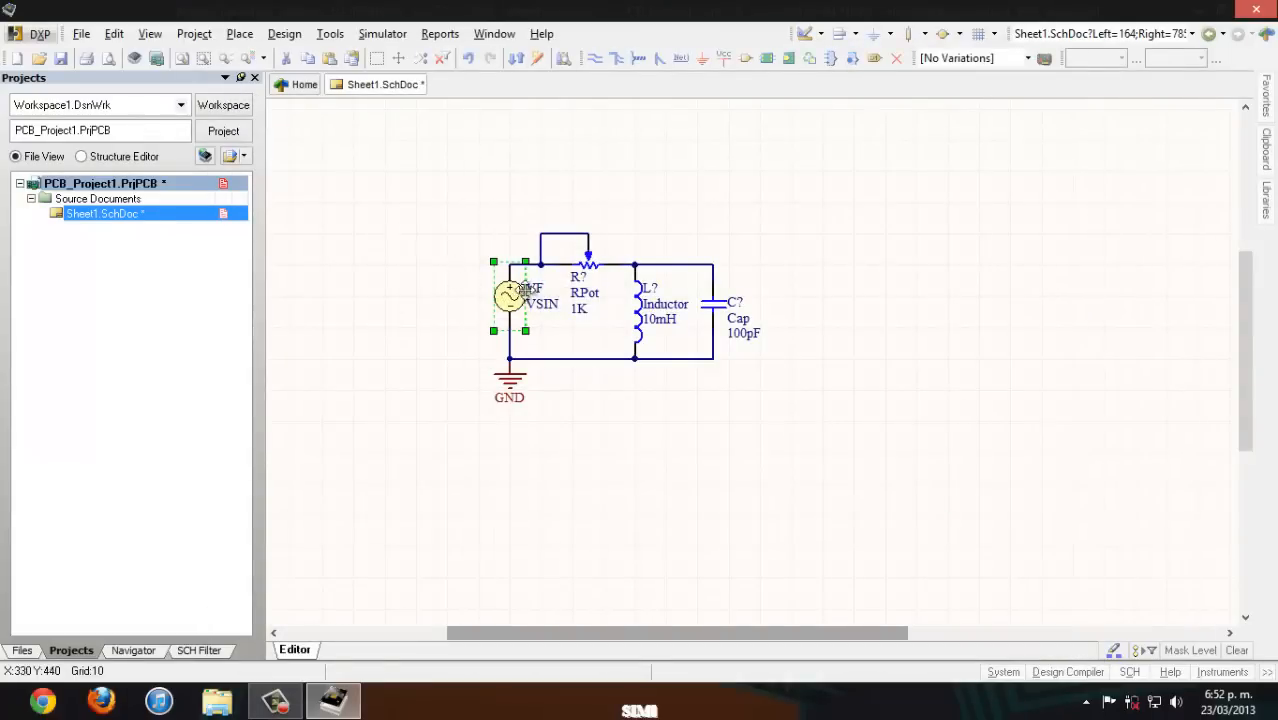
- Set the potentiometer's designator to R1 directly on the schematic
left_click(582, 272)
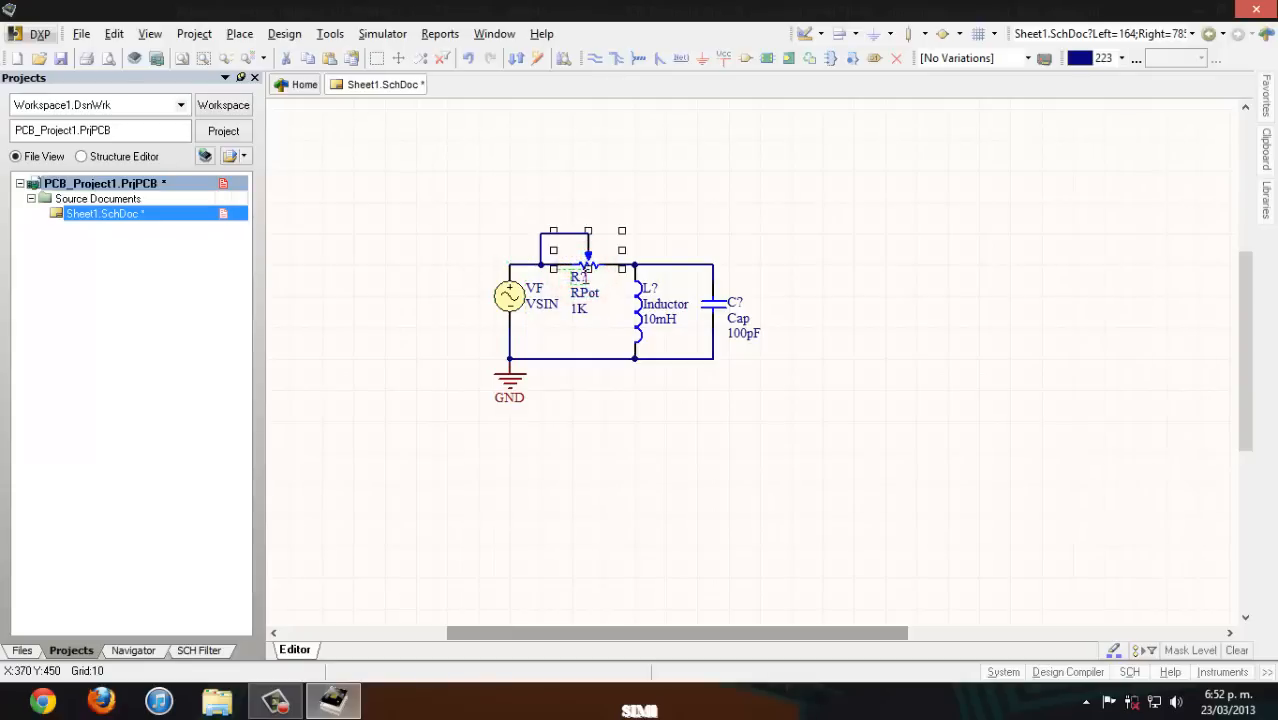
left_click(582, 275)
left_click(584, 276)
left_click(858, 395)
- Force annotation of all schematics and accept the designator updates
left_click(334, 35)
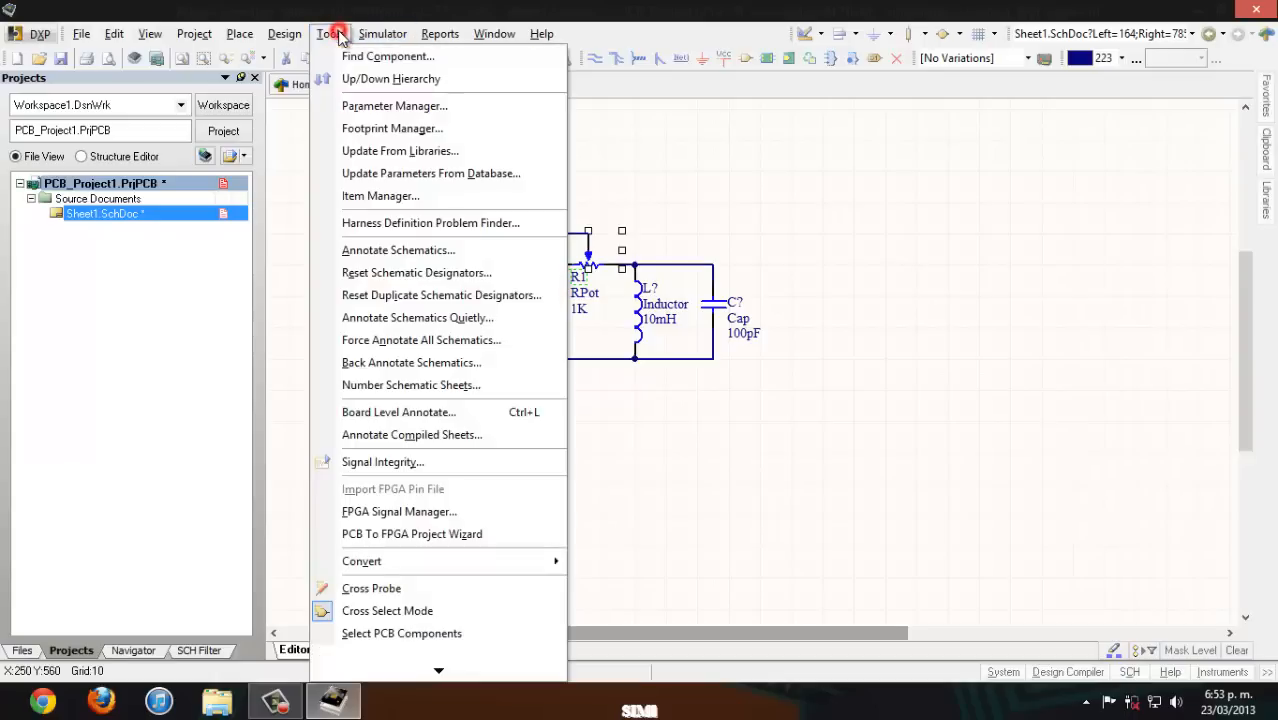
left_click(411, 345)
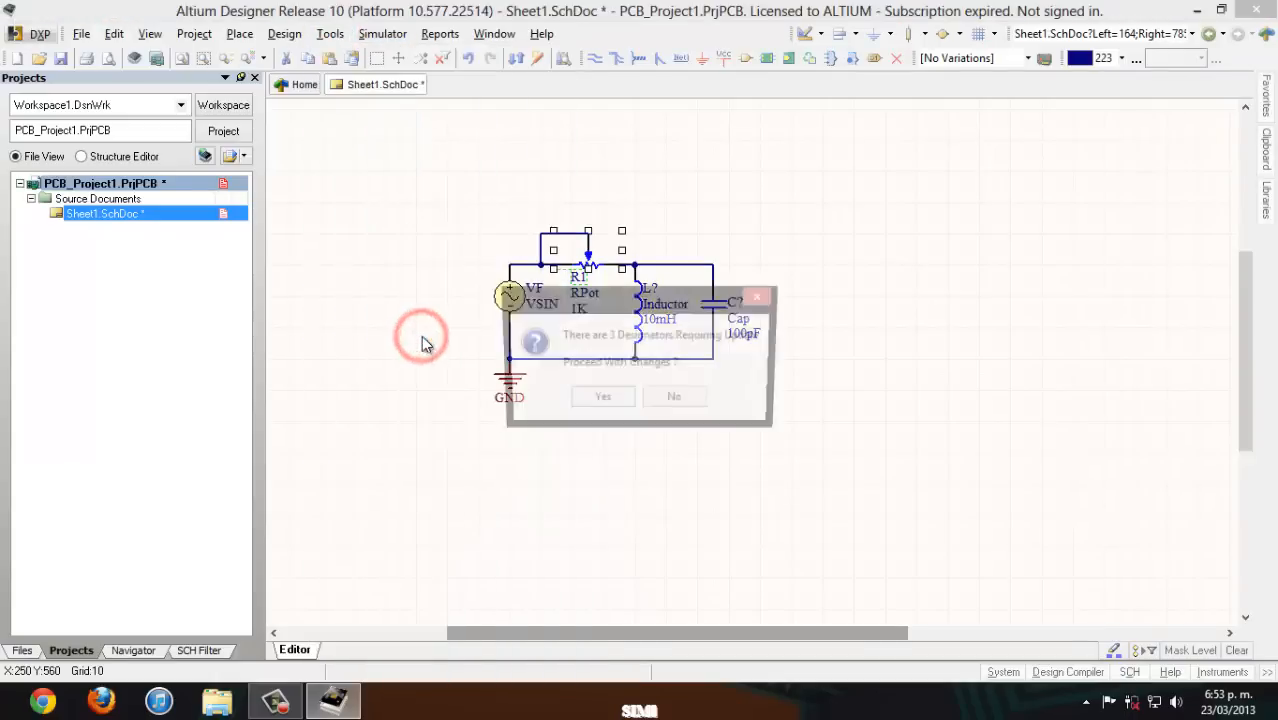
left_click(596, 402)
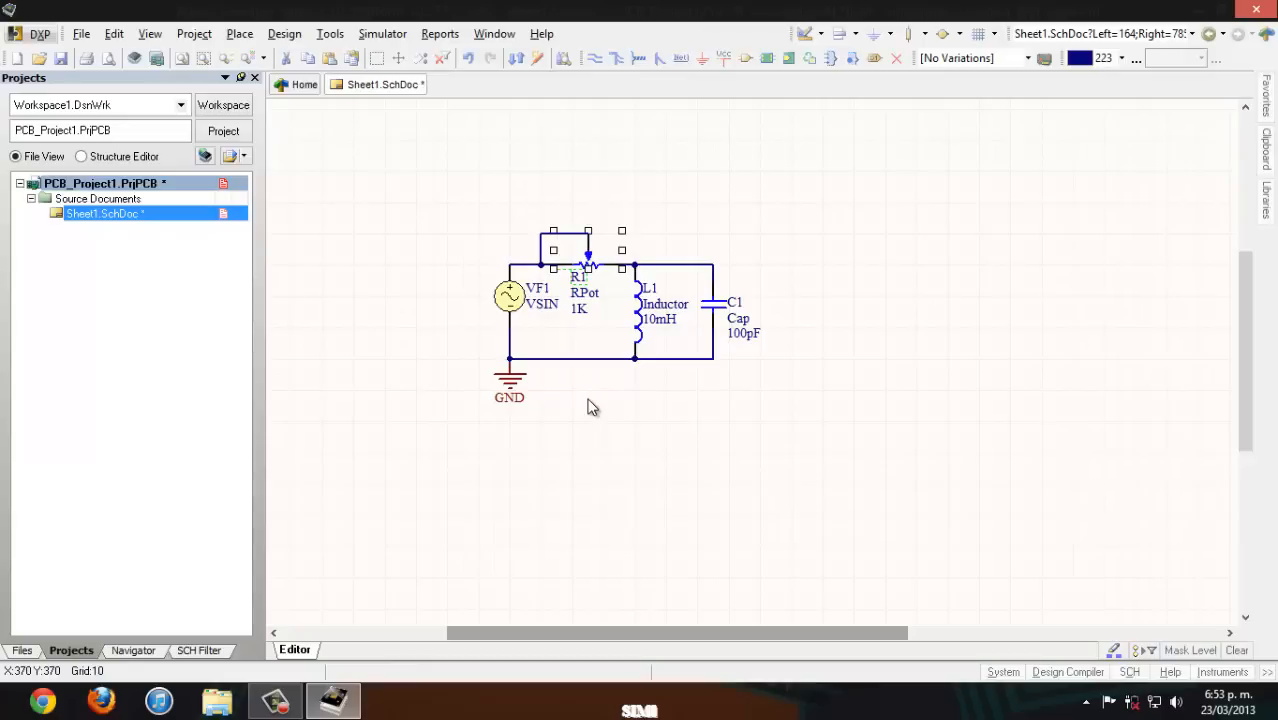
- Place a net label at the wire corner above the capacitor and name its net OUT
left_click(681, 59)
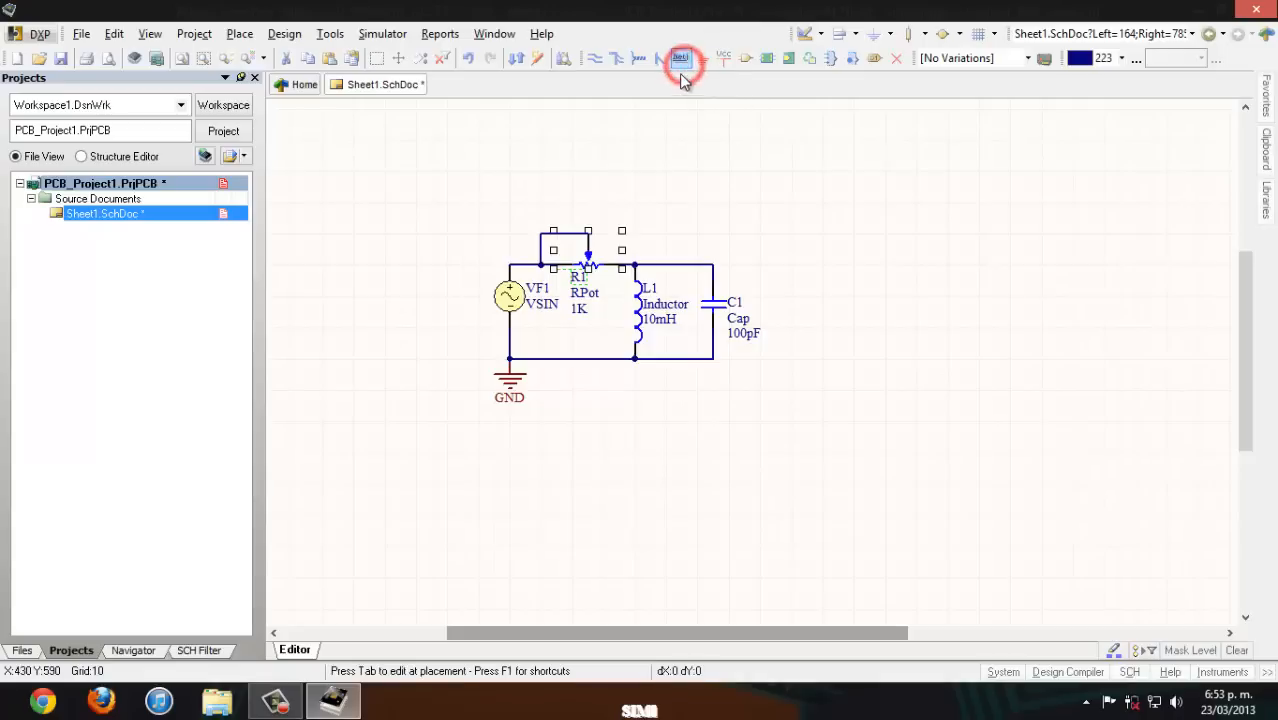
left_click(716, 267)
right_click(758, 272)
double_click(730, 260)
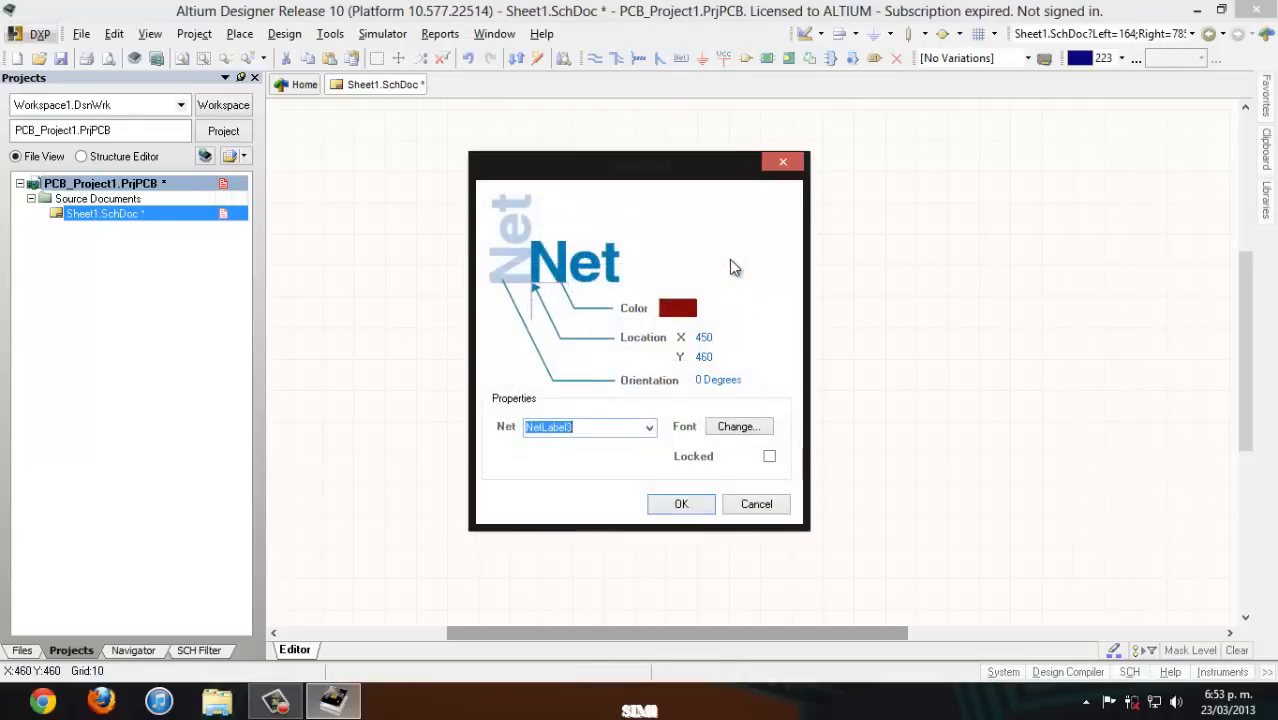
type("OUT")
left_click(672, 500)
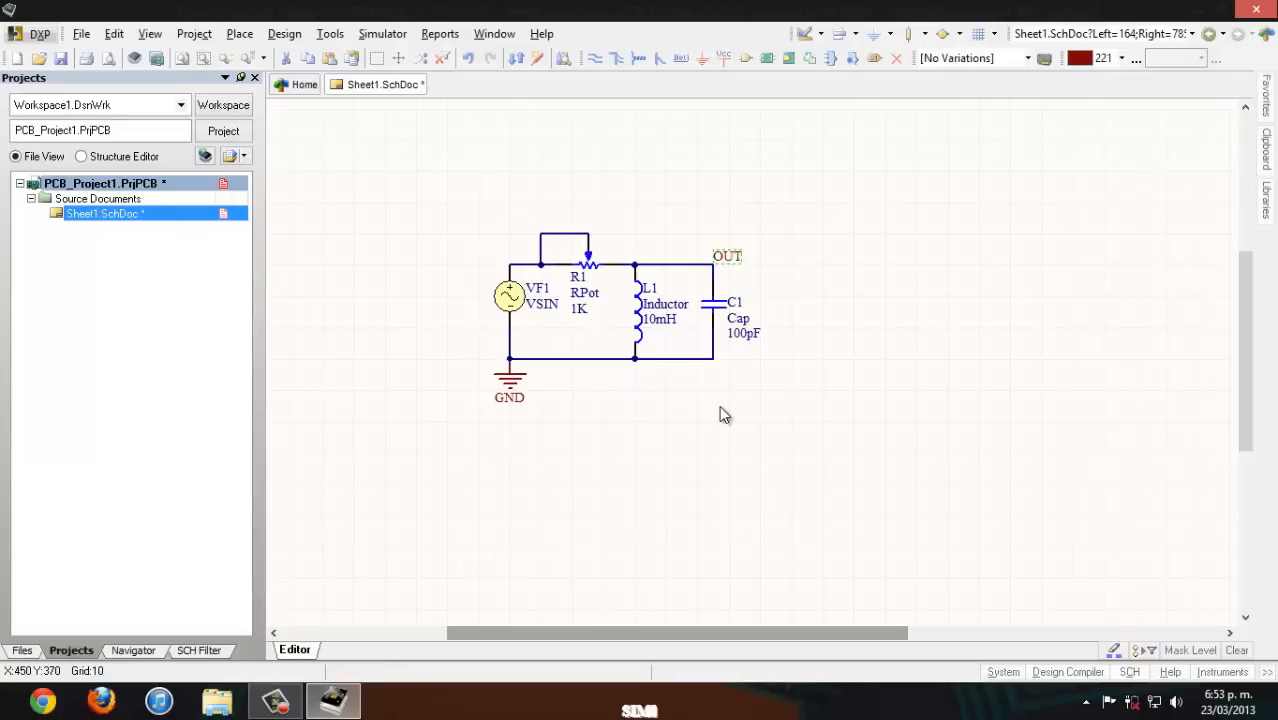
- Start saving all documents and create a new folder named SIM on the desktop
left_click(82, 35)
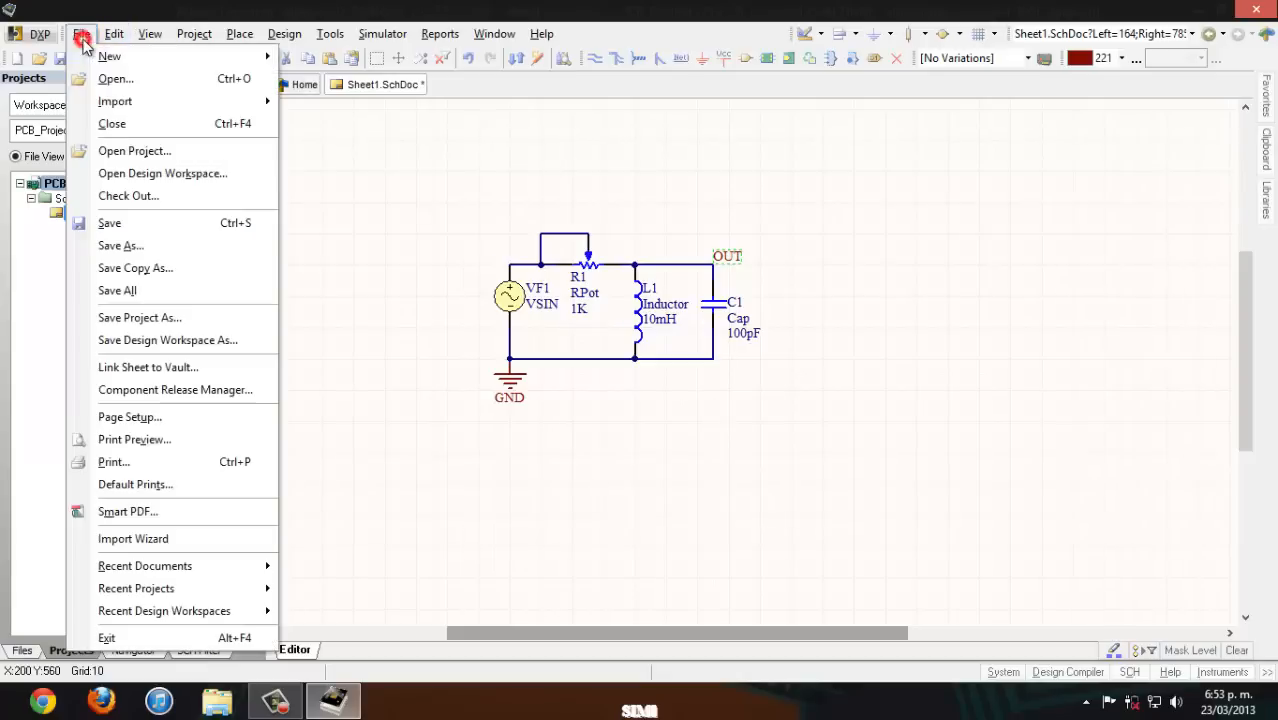
mouse_move(88, 62)
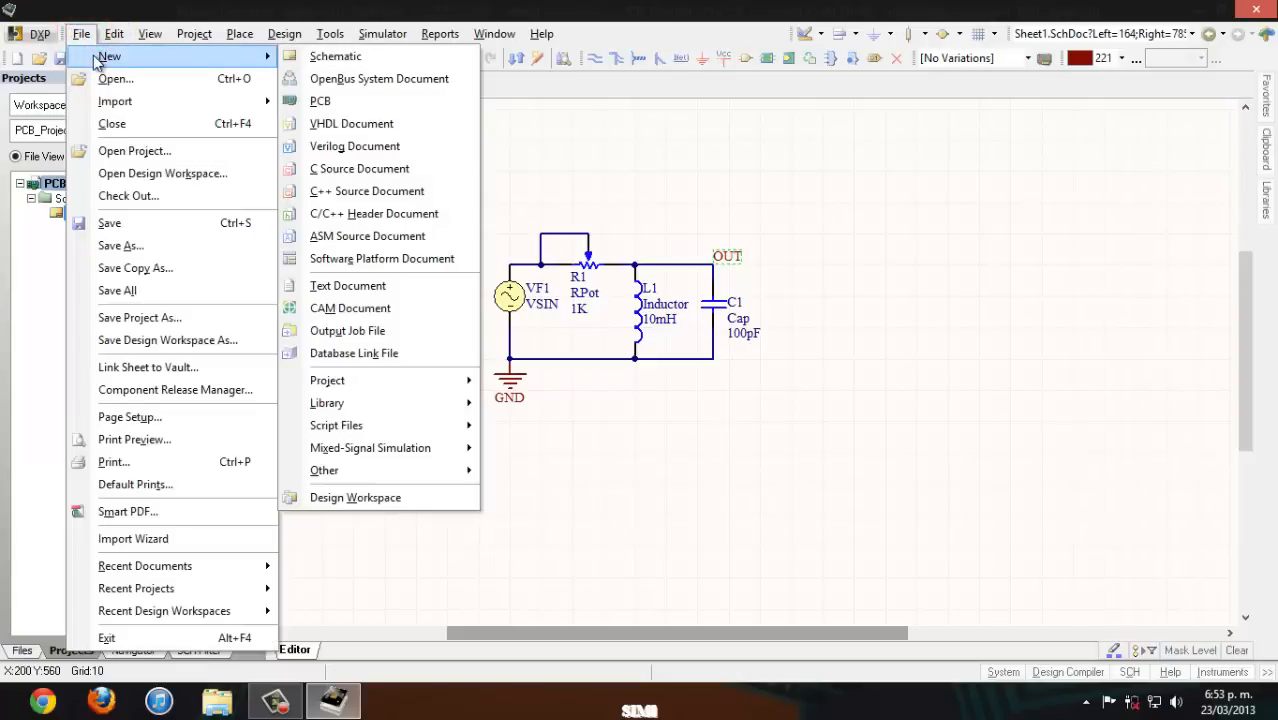
left_click(141, 290)
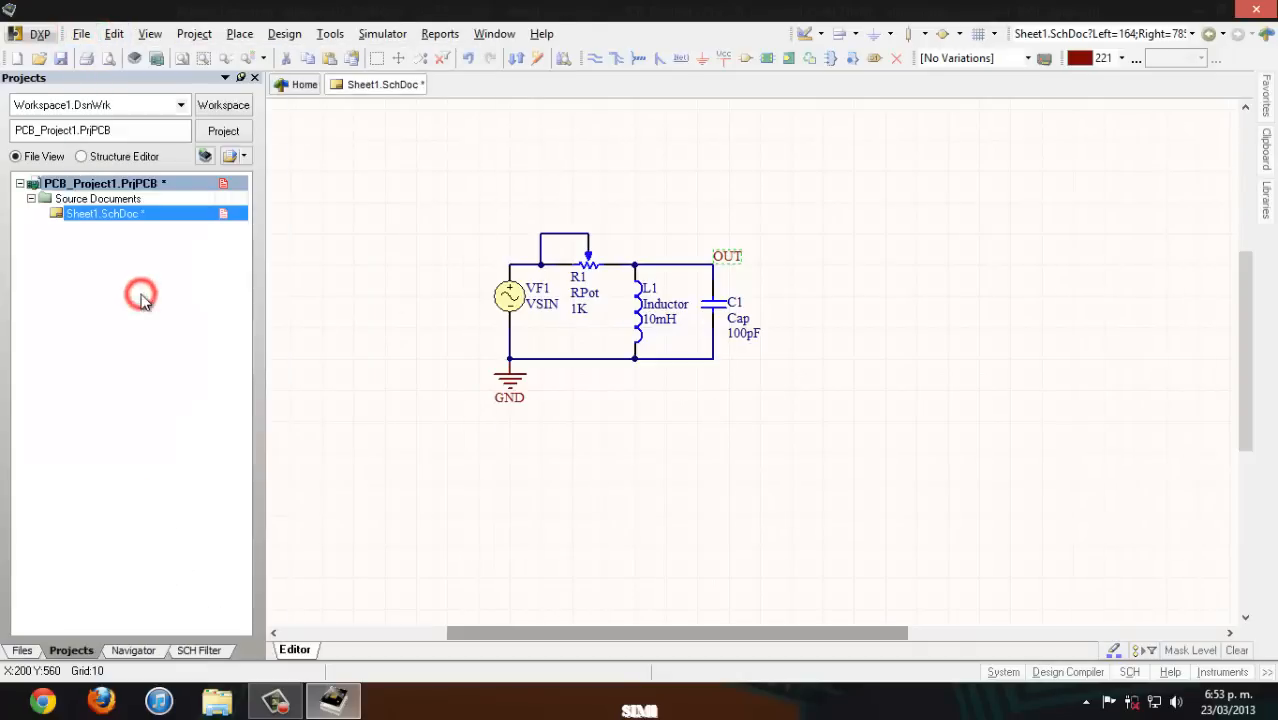
left_click_drag(473, 365, 473, 265)
left_click(407, 272)
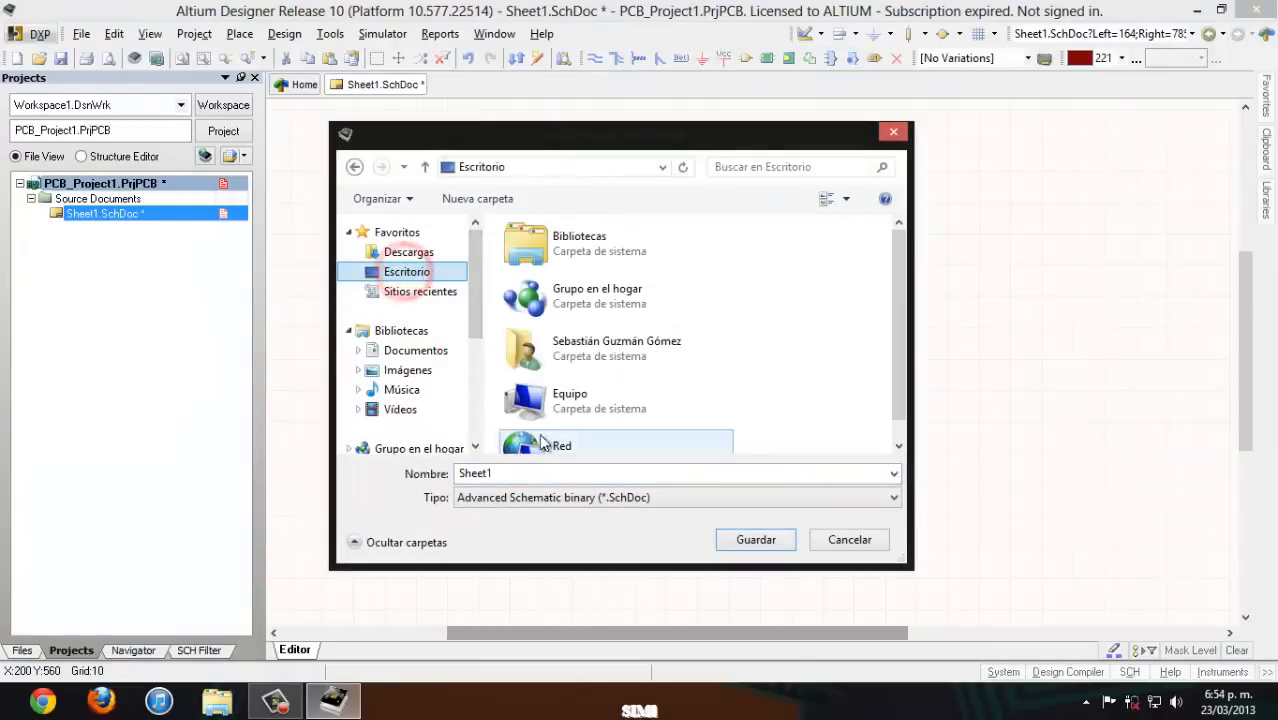
left_click_drag(896, 286, 896, 308)
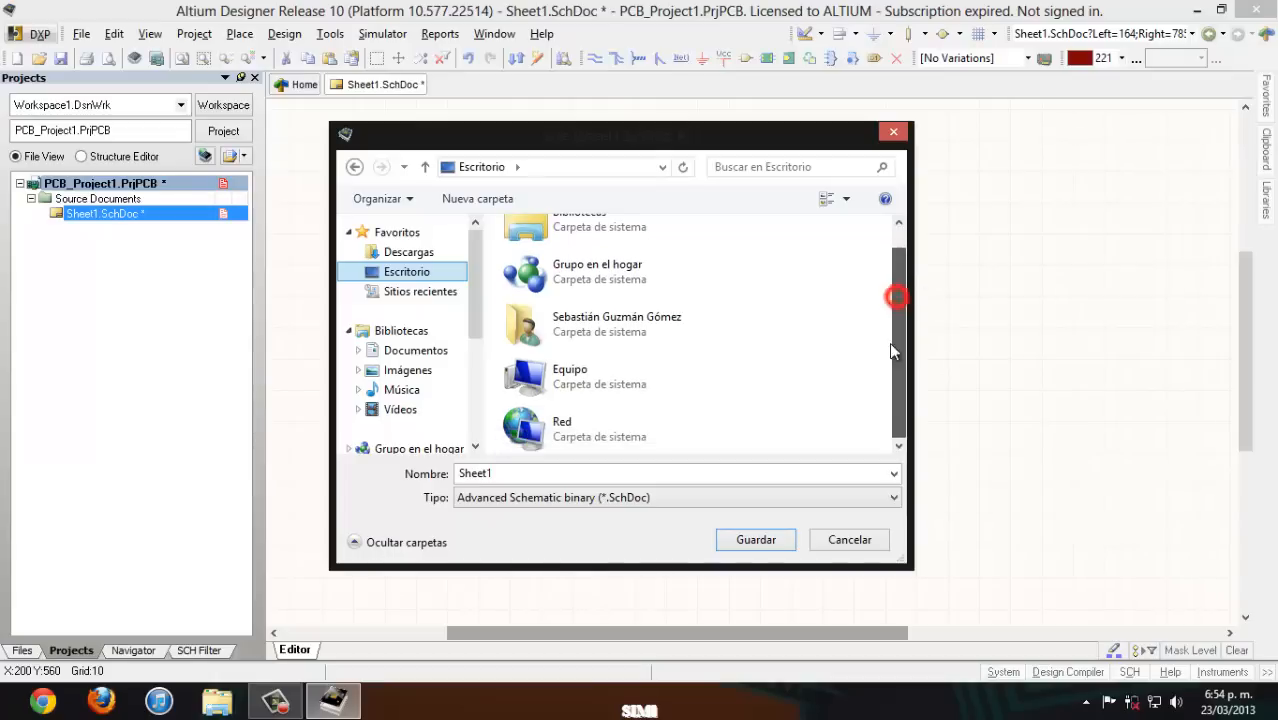
right_click(842, 374)
mouse_move(960, 517)
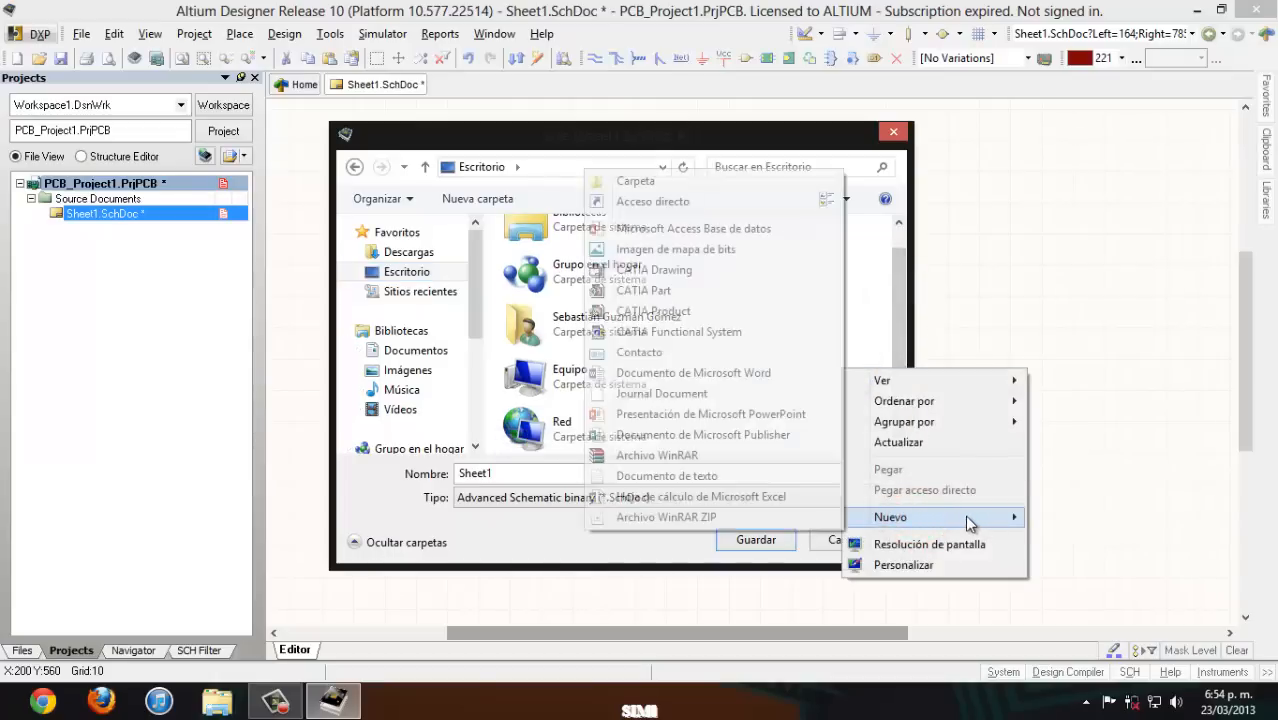
left_click(624, 180)
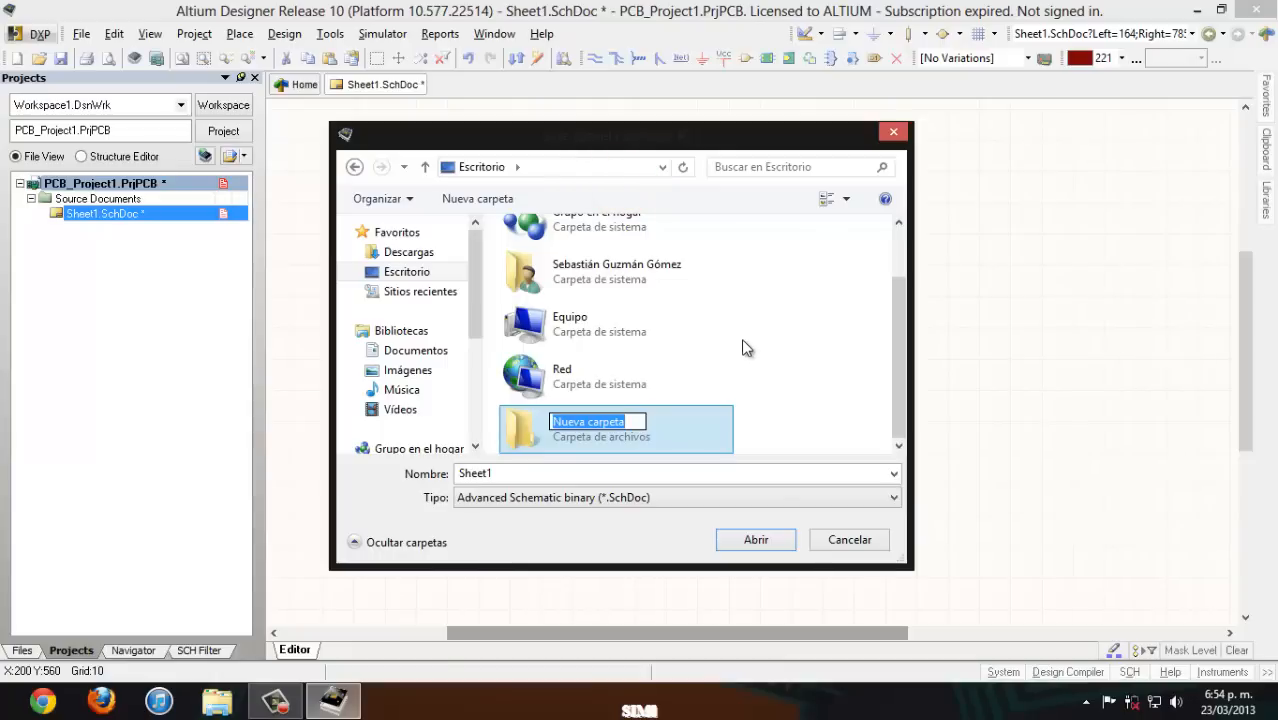
type("SIM")
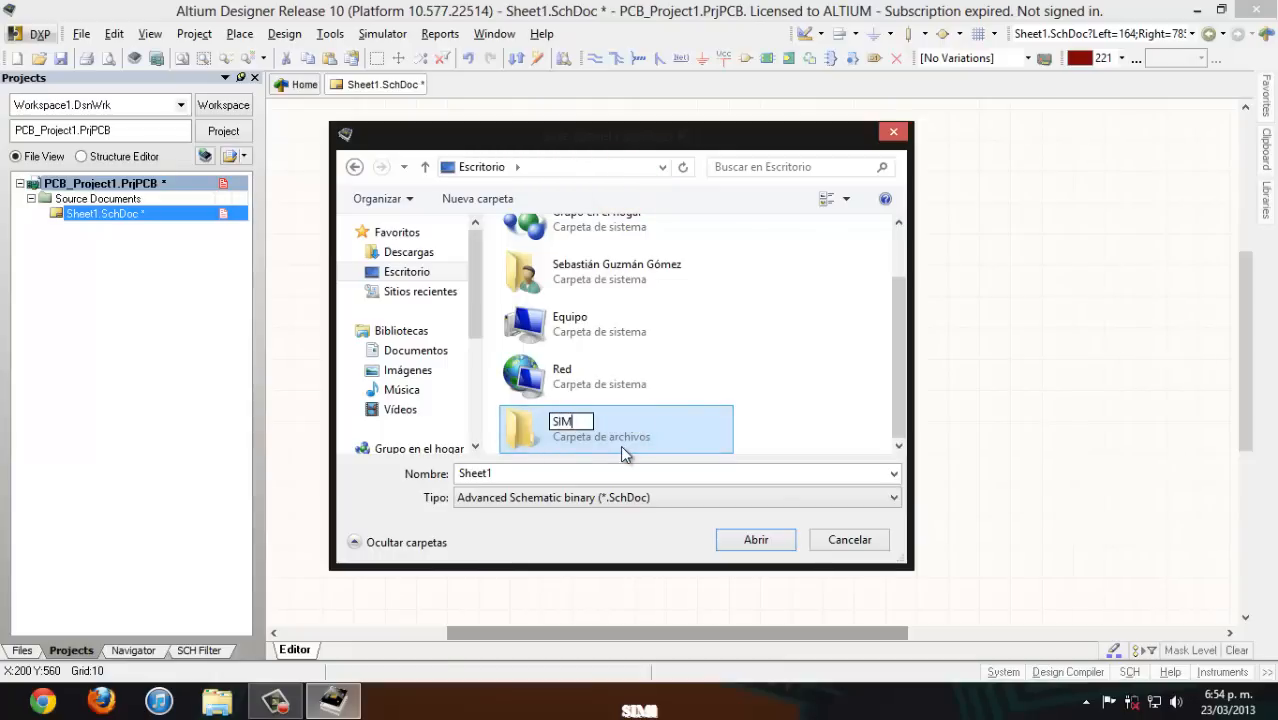
left_click(738, 432)
- Save the schematic in the SIM folder under the name SIM1
double_click(648, 428)
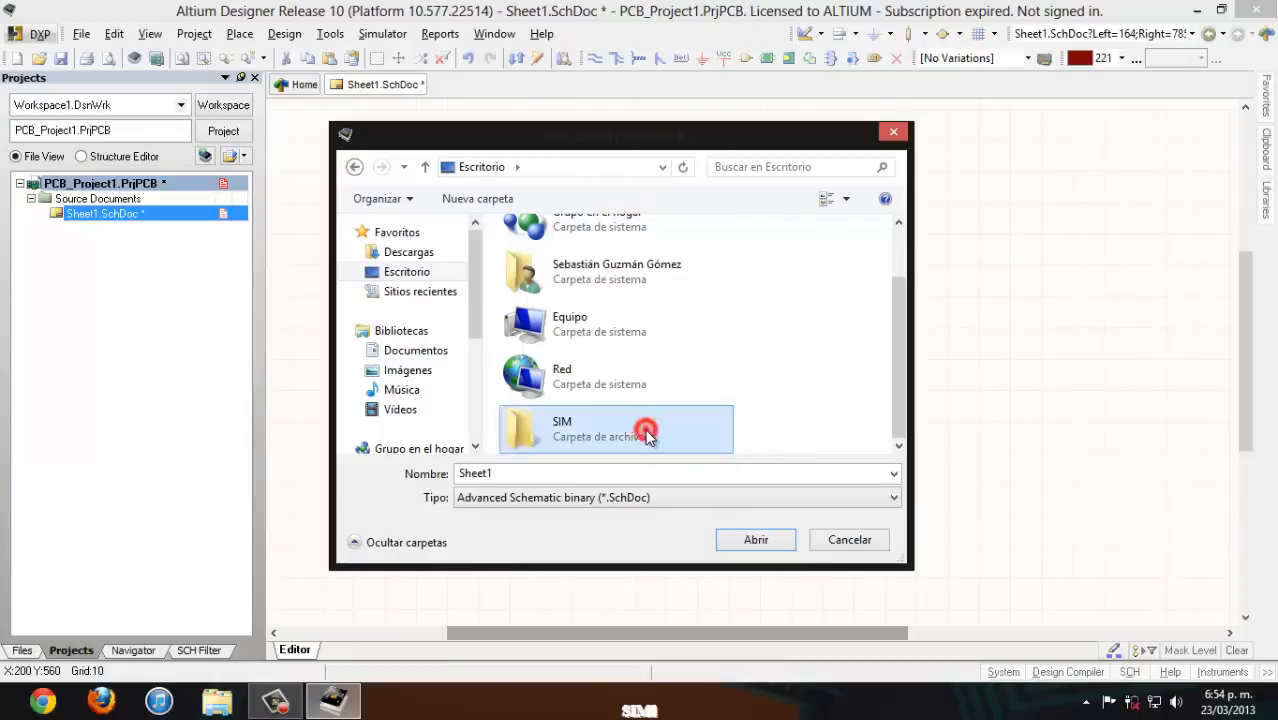
left_click_drag(498, 475, 442, 480)
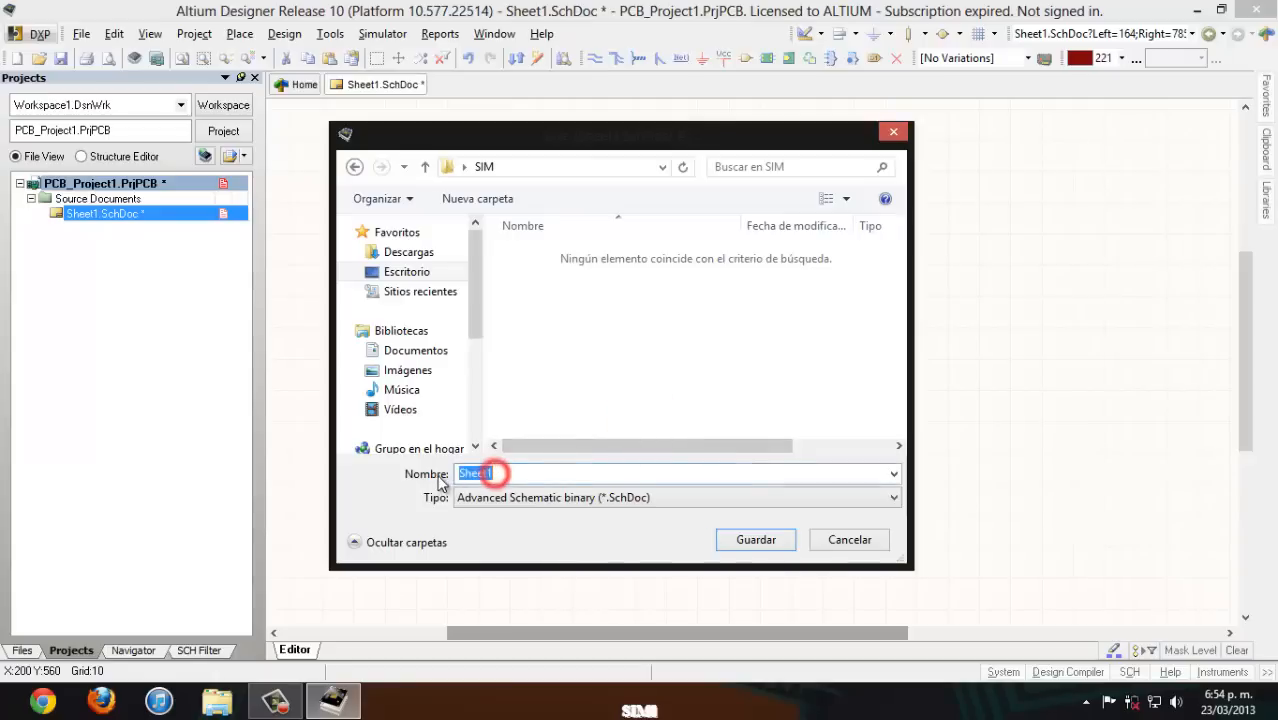
type("SIM")
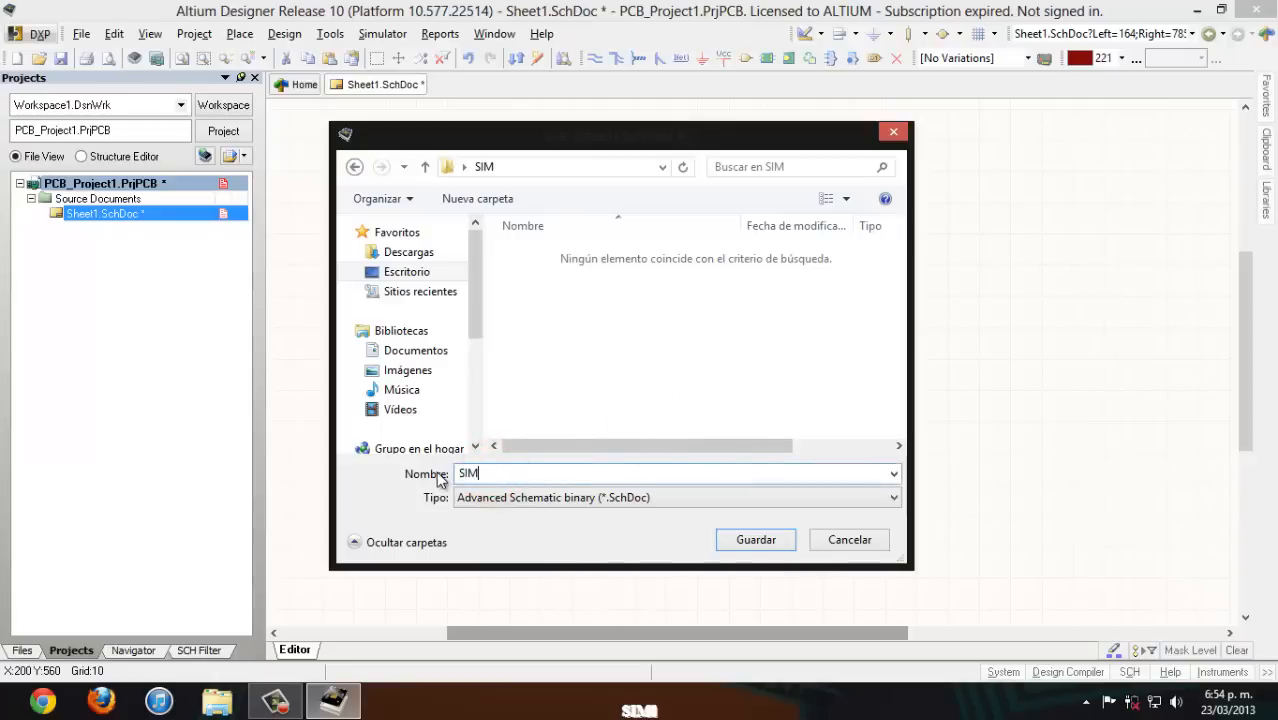
type("1")
key("Return")
- Save the PCB project in the SIM folder under the name SIM_Project
left_click_drag(484, 474, 420, 484)
type("SIM")
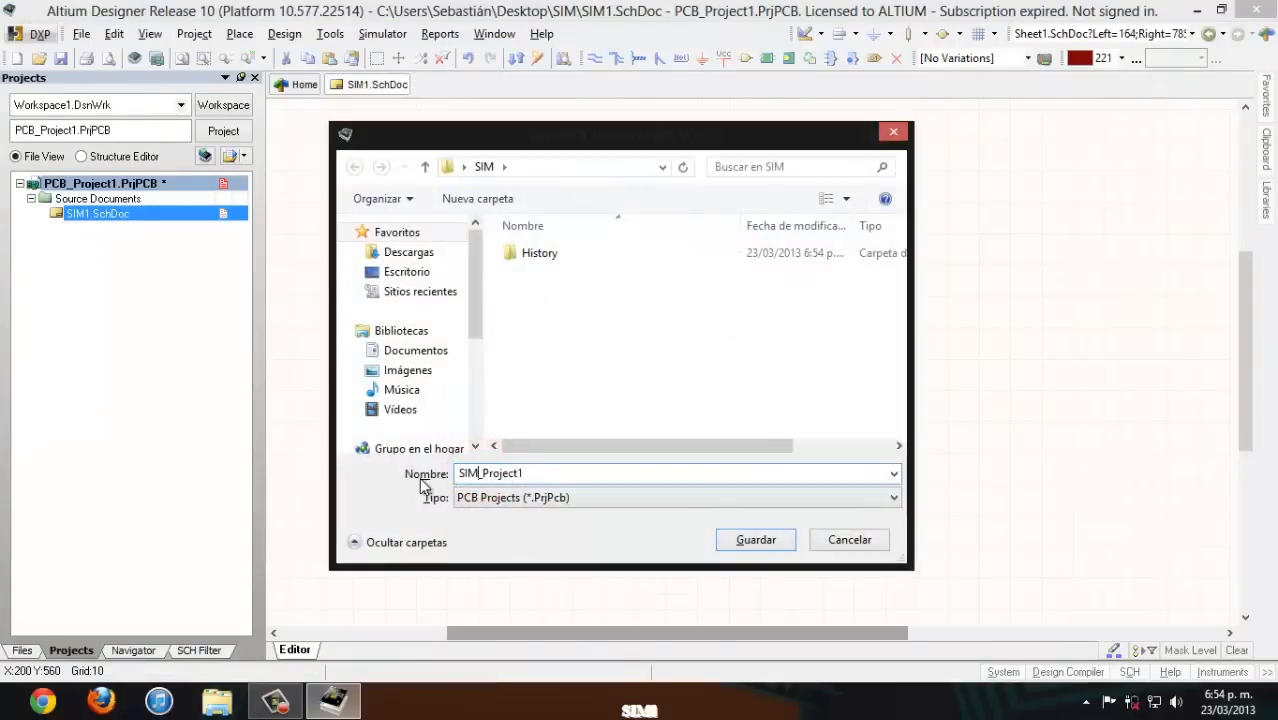
left_click(569, 480)
key("BackSpace")
left_click(569, 480)
left_click(738, 536)
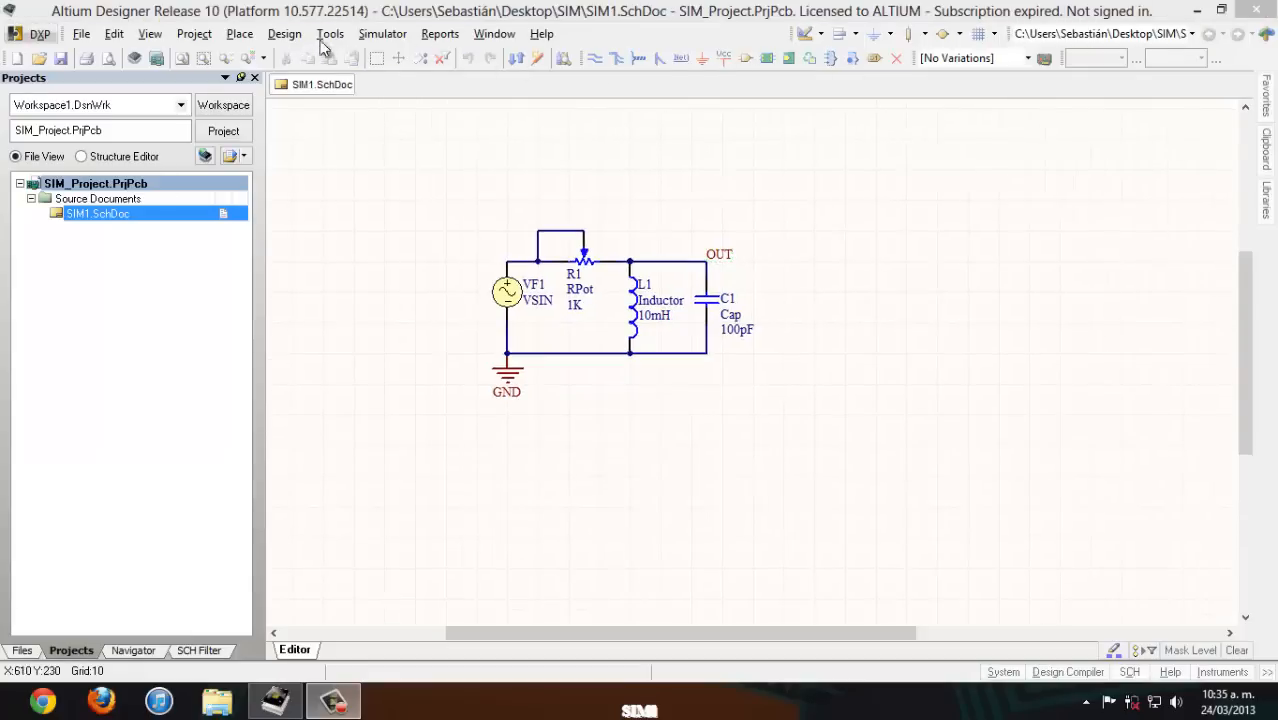
- Open the mixed-signal simulation's analyses setup and keep Operating Point Analysis enabled
left_click(277, 38)
left_click(384, 295)
left_click(541, 291)
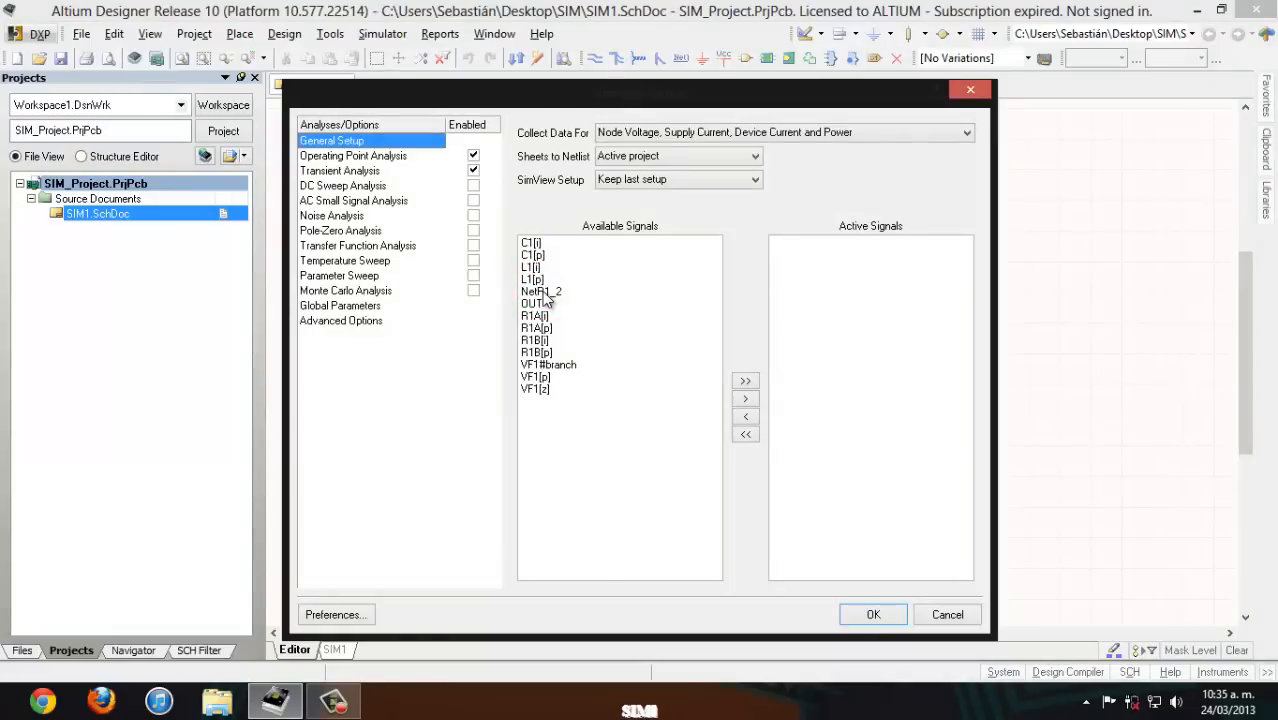
left_click(473, 156)
left_click(473, 156)
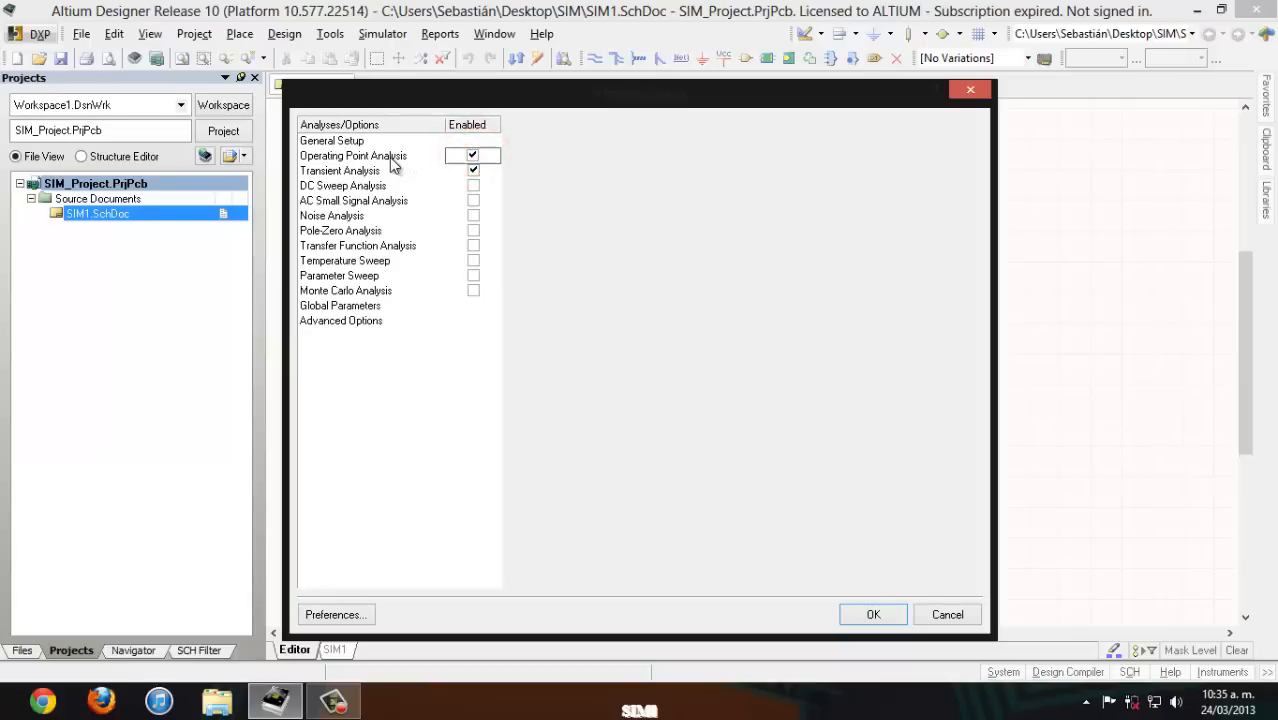
- Review the setup parameters of each analysis, from Operating Point through Monte Carlo, plus Global Parameters and Advanced Options
left_click(389, 157)
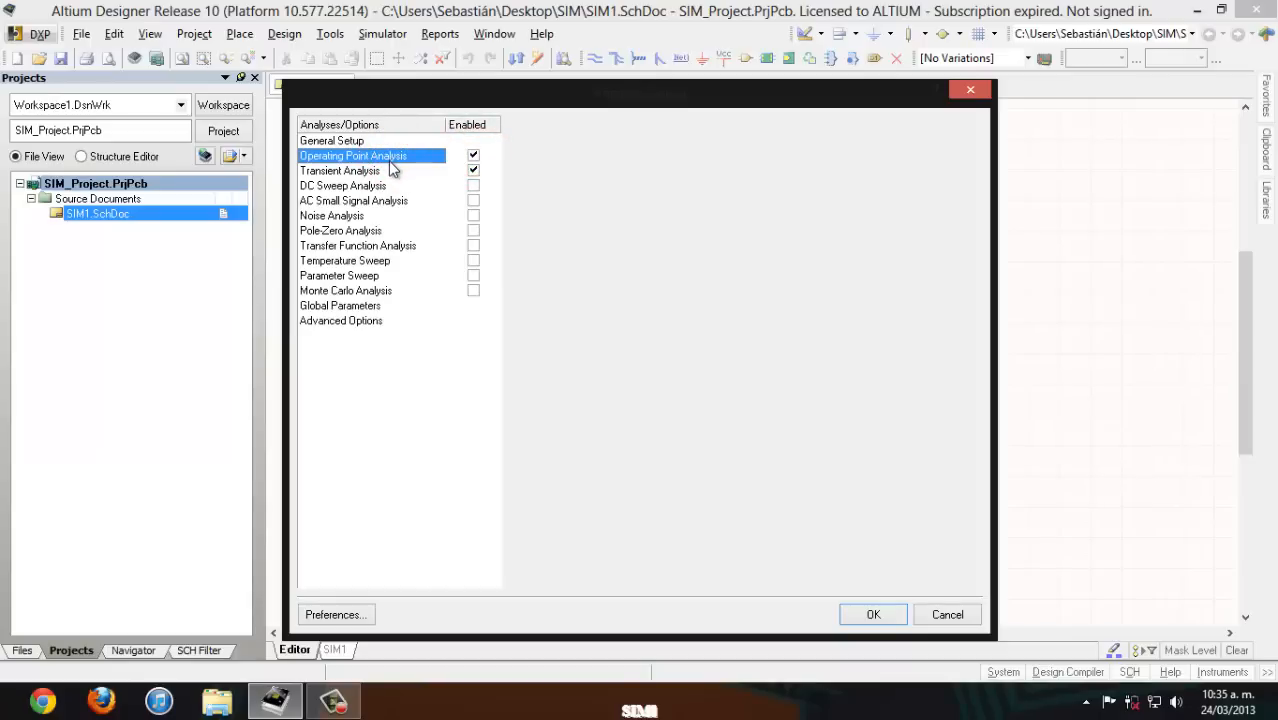
left_click(384, 172)
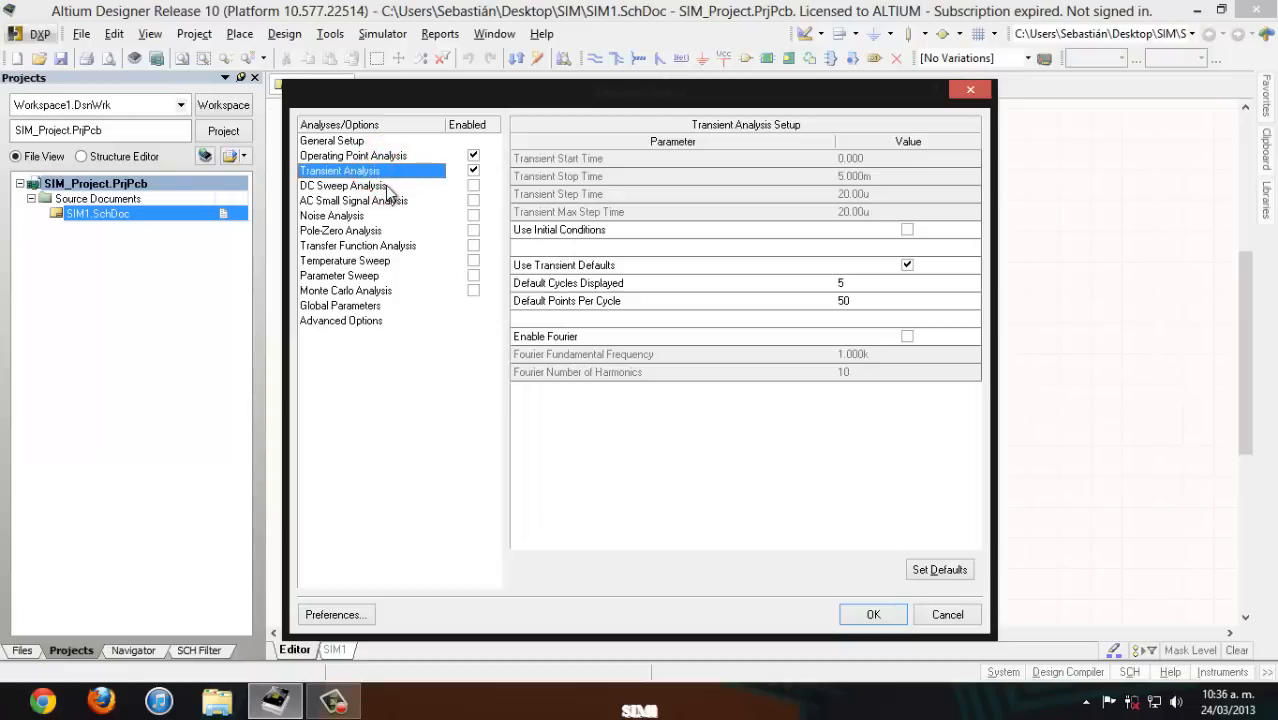
left_click(388, 187)
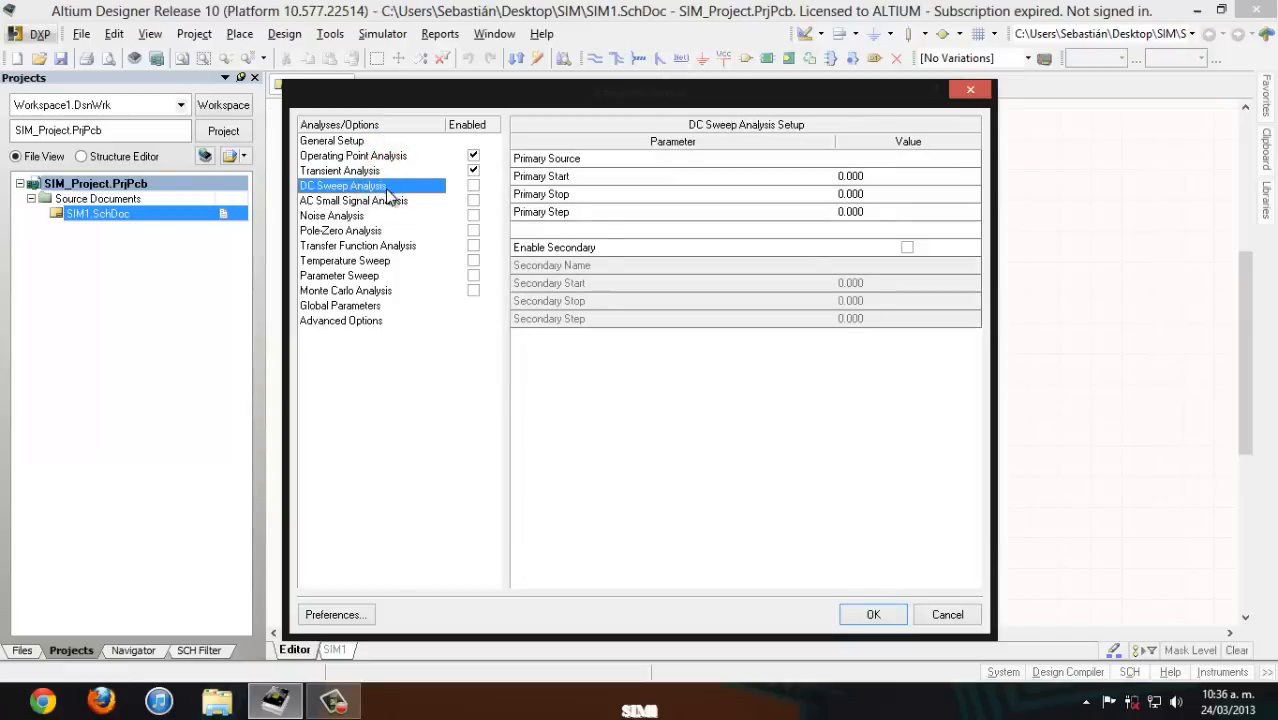
left_click(384, 201)
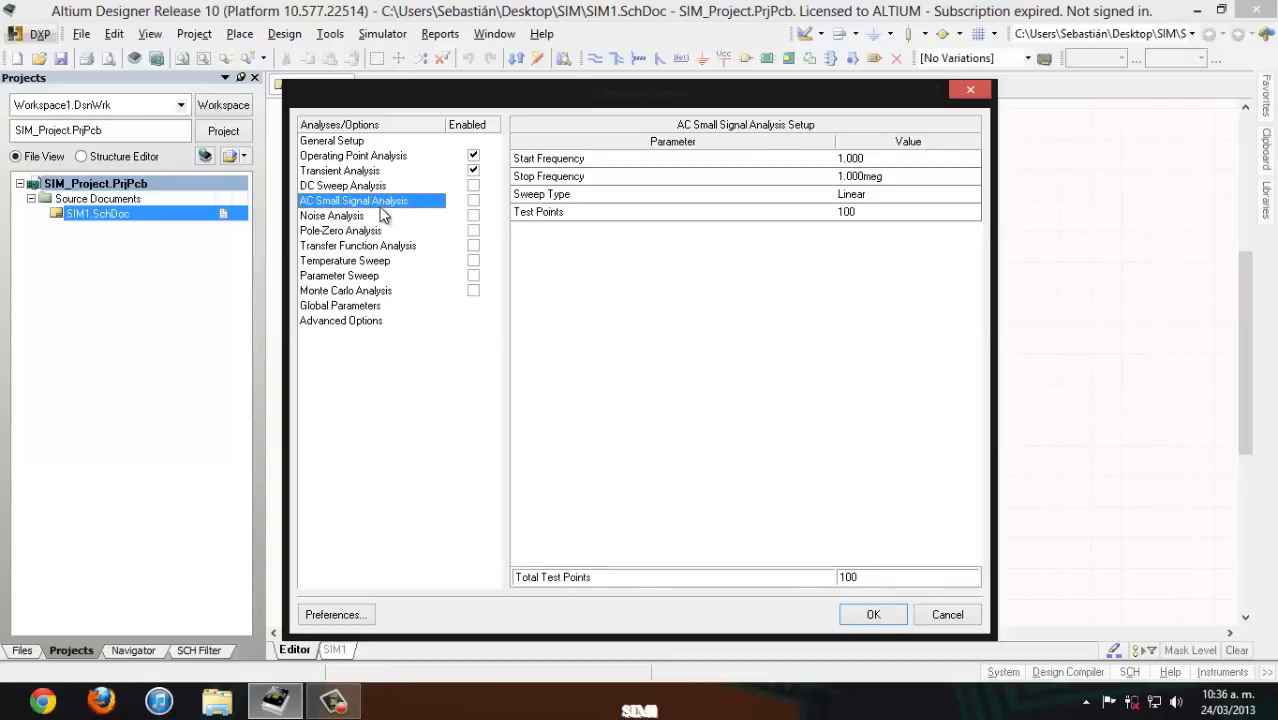
left_click(381, 217)
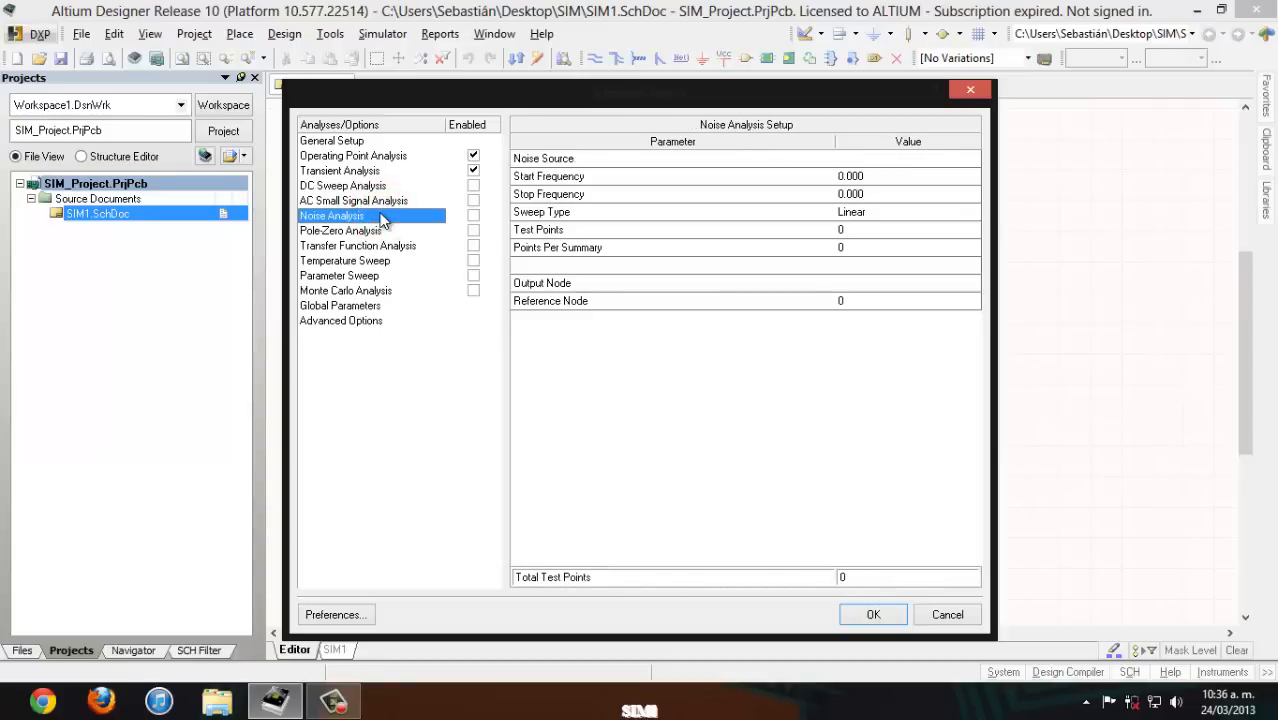
left_click(387, 231)
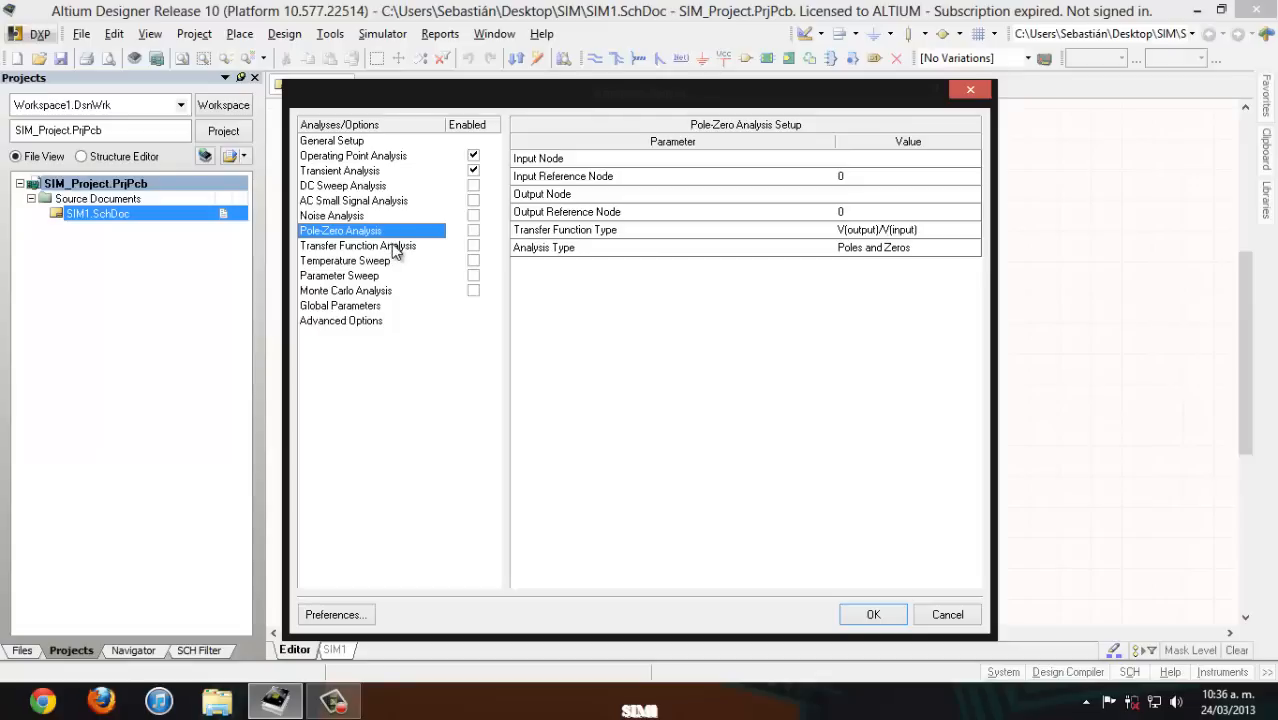
left_click(393, 247)
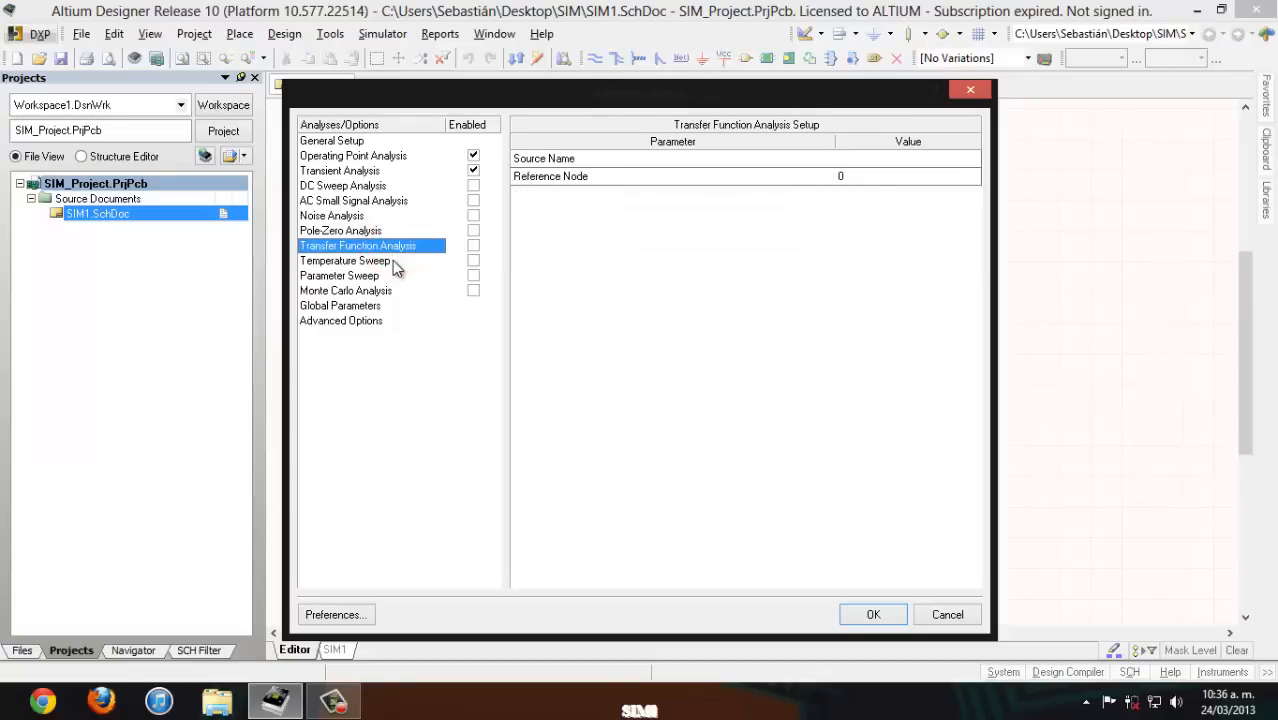
left_click(392, 261)
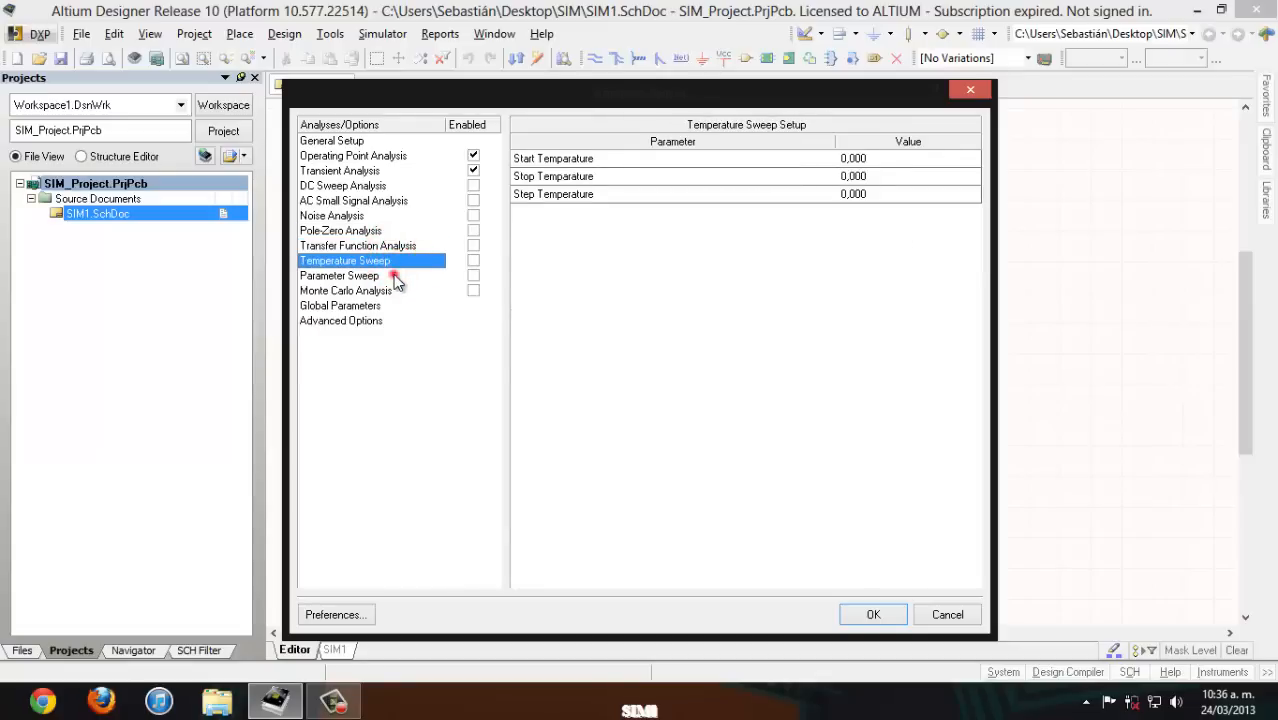
left_click(395, 278)
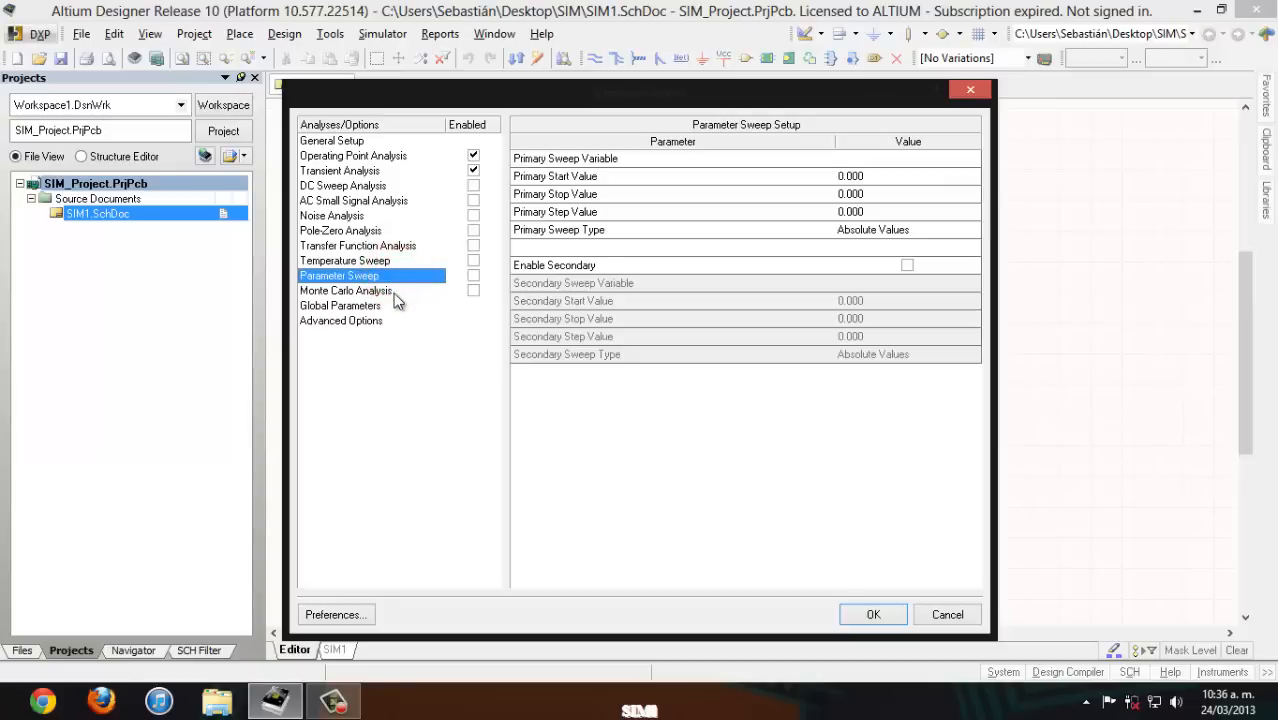
left_click(392, 291)
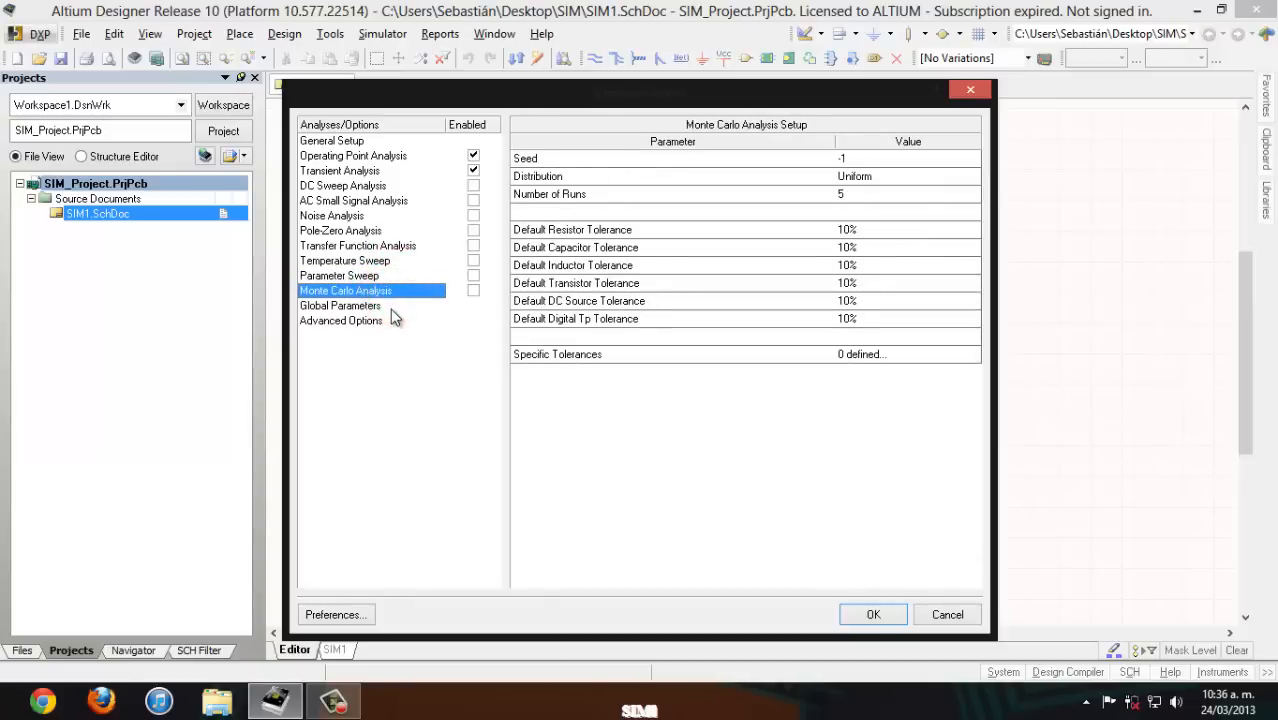
left_click(390, 307)
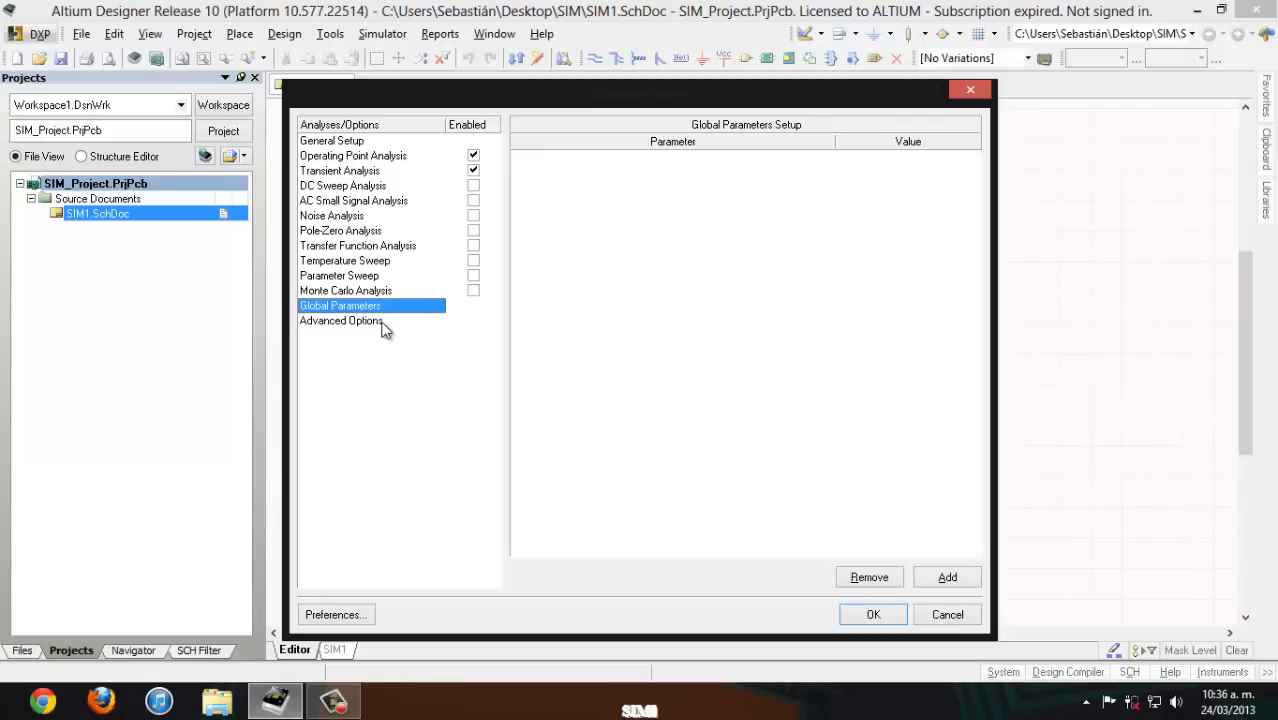
left_click(383, 326)
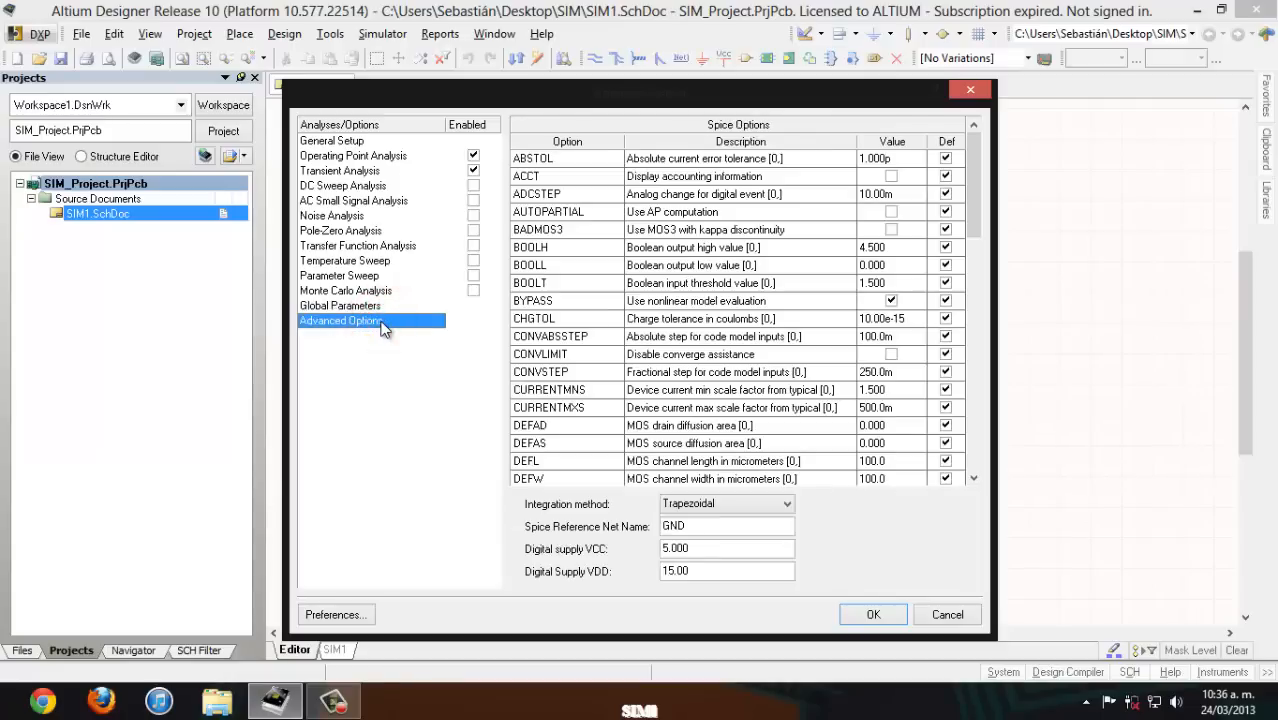
- In General Setup, collect data for Active Signals, netlist the active project, and add OUT to the active signals
left_click(340, 141)
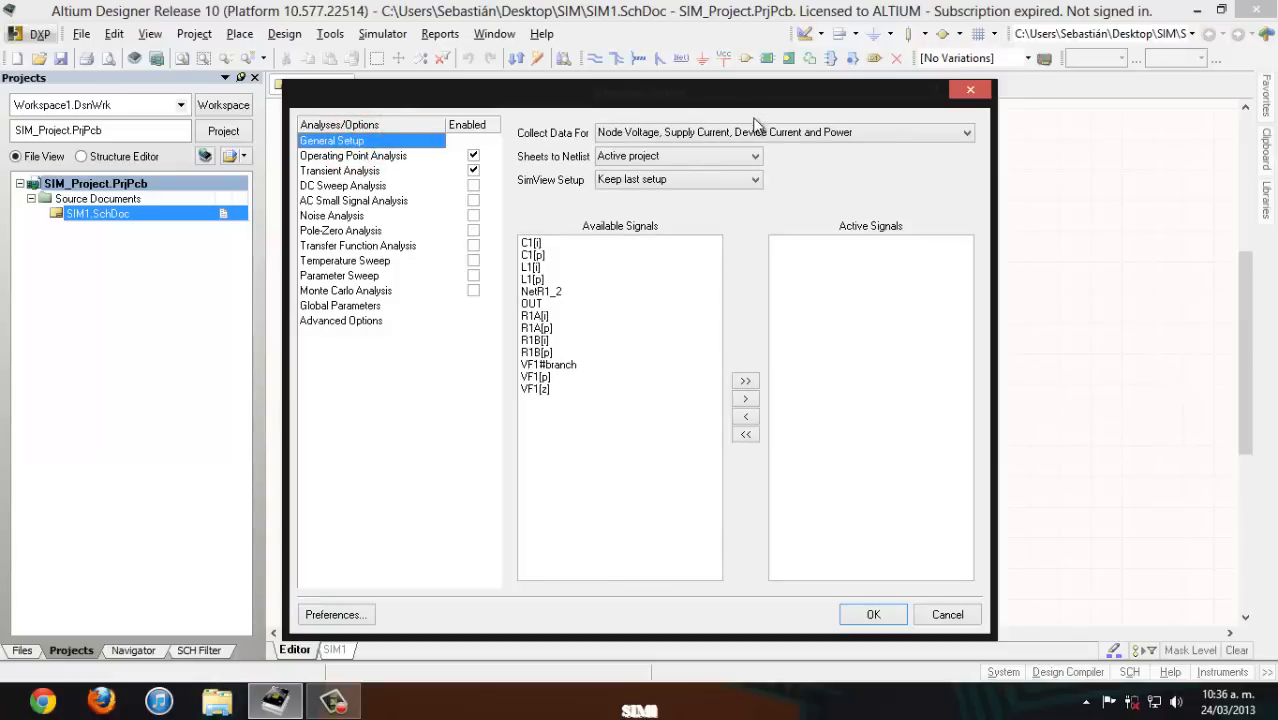
left_click(790, 132)
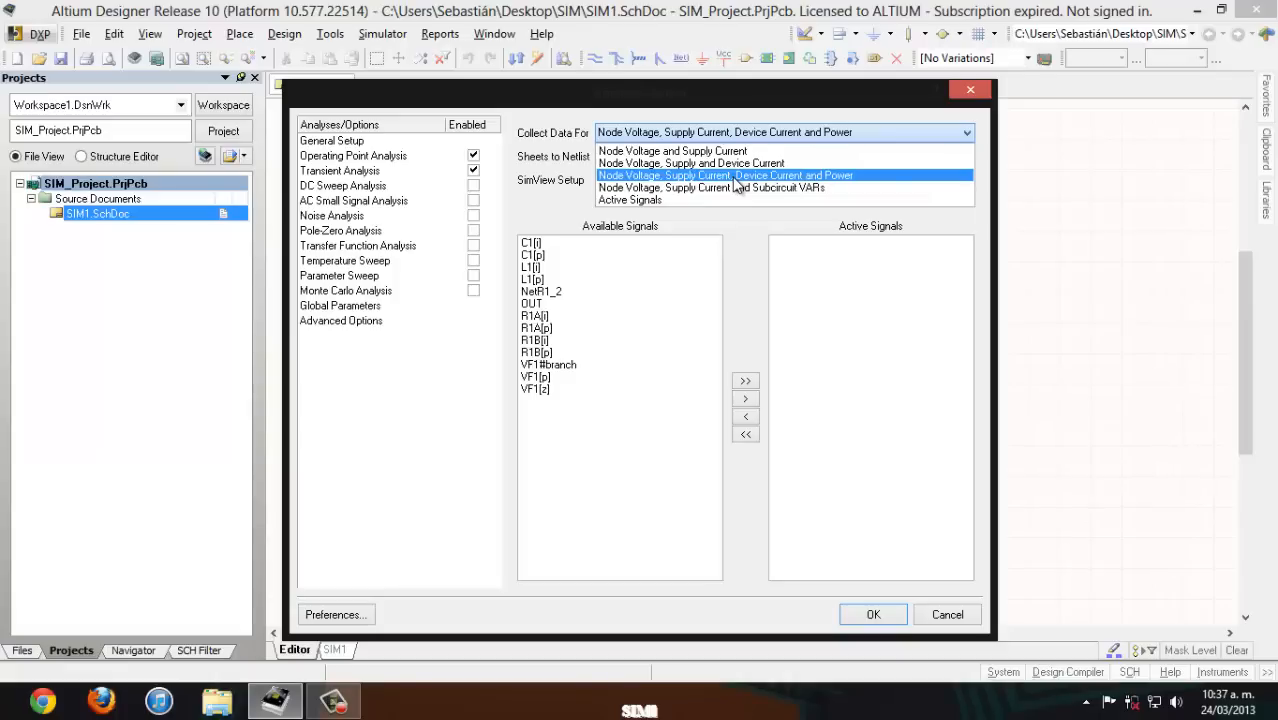
left_click(650, 200)
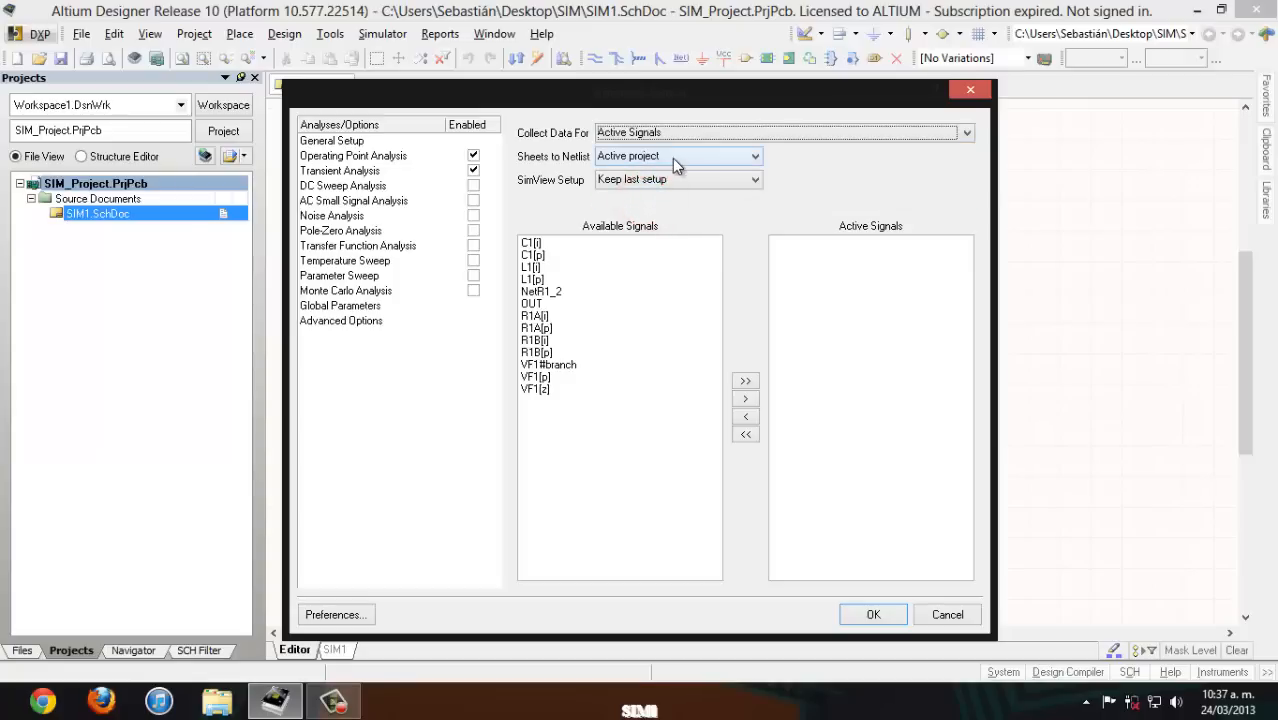
left_click(672, 158)
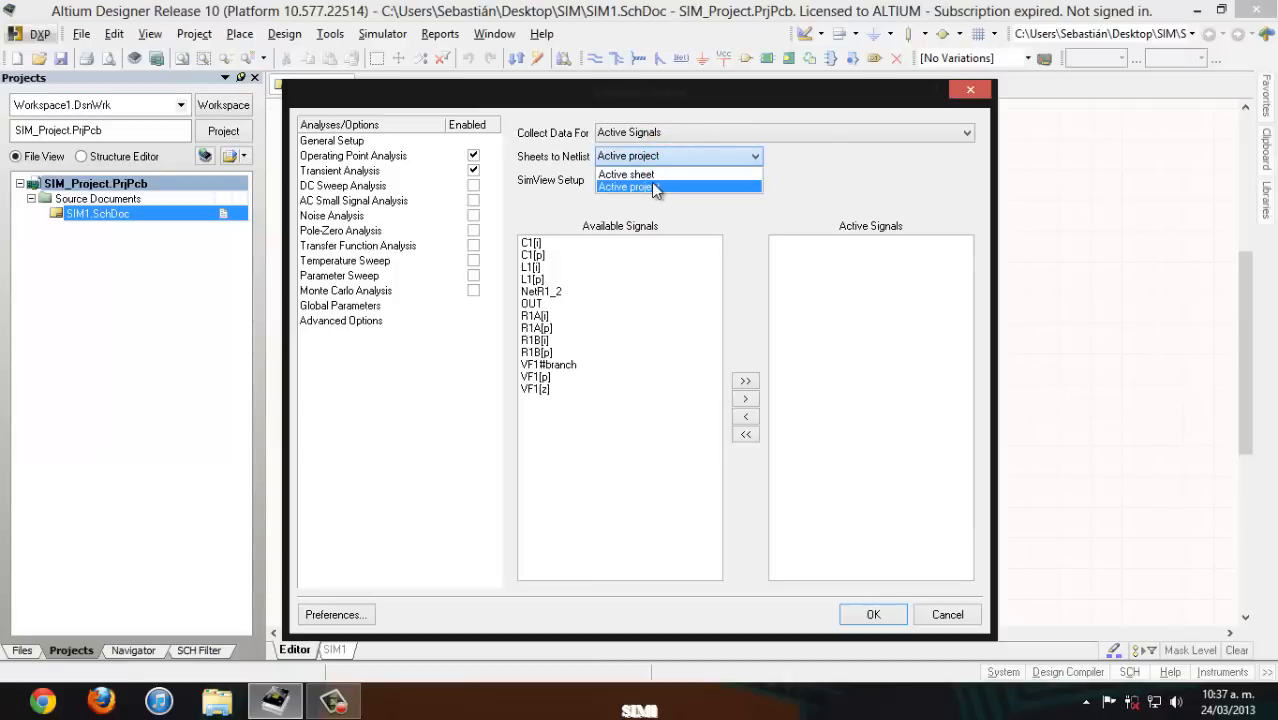
left_click(652, 187)
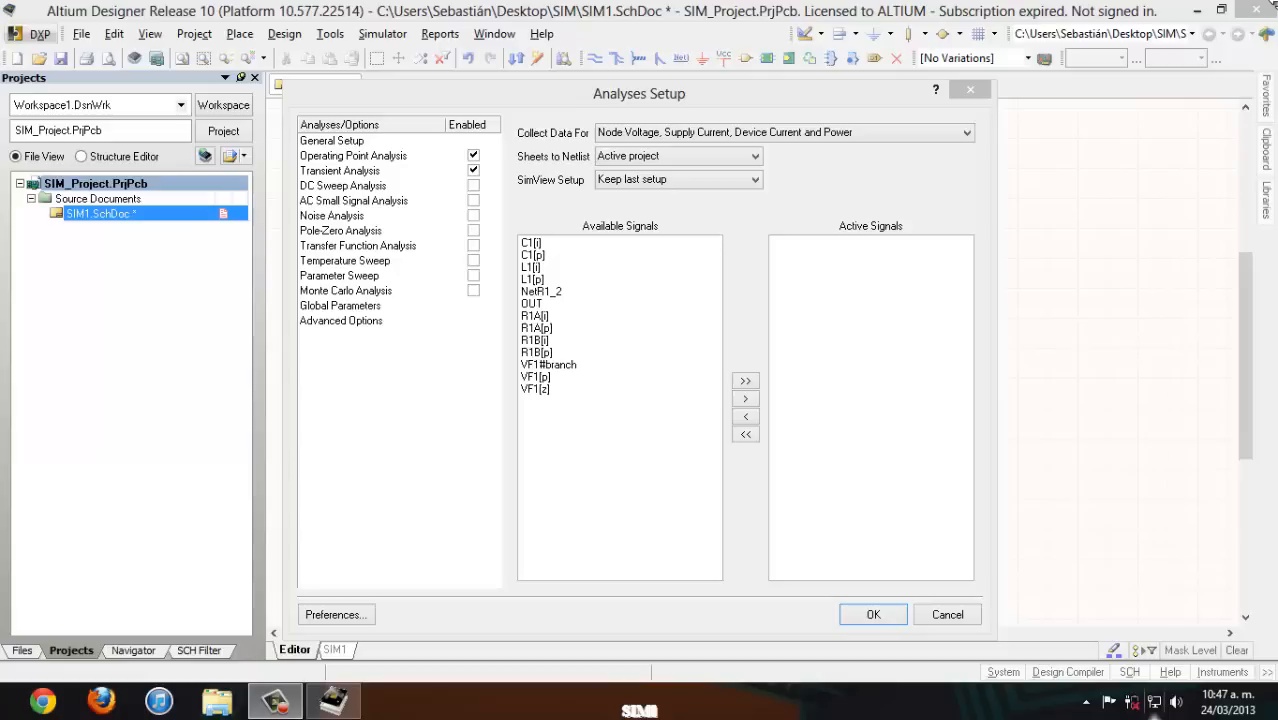
left_click(545, 303)
left_click(745, 398)
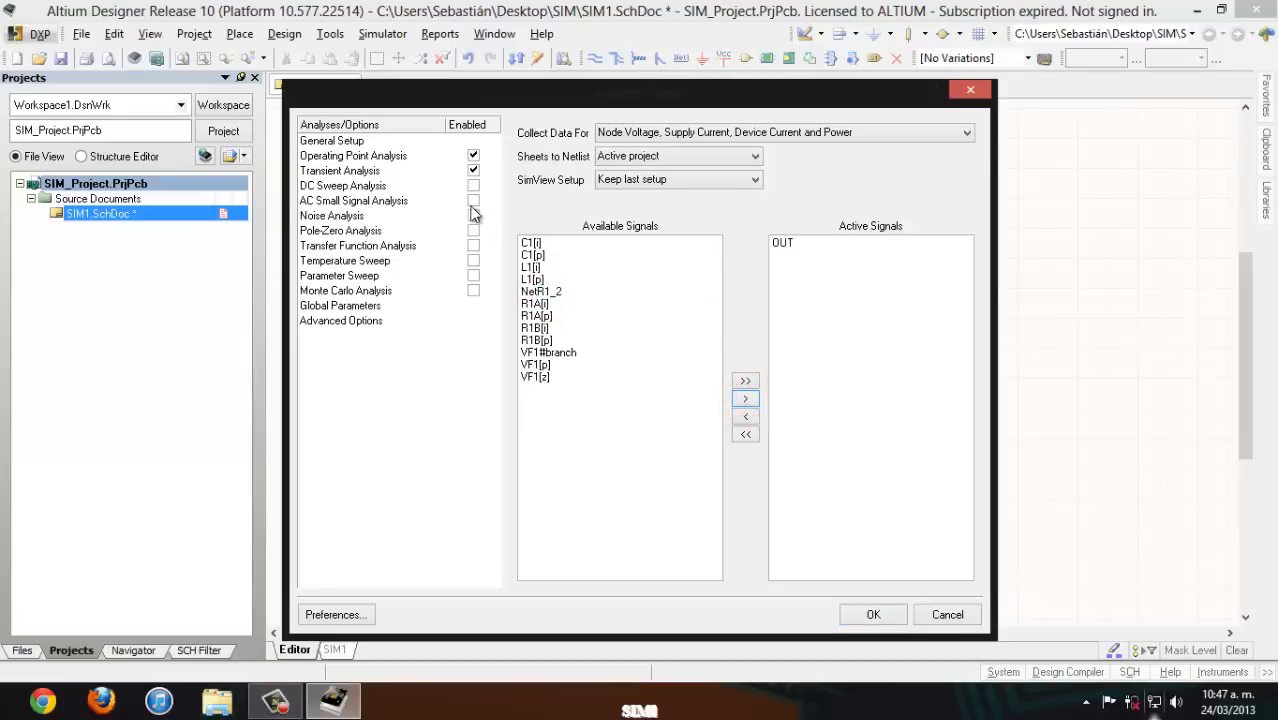
- Disable Operating Point Analysis and Transient Analysis, and enable AC Small Signal Analysis instead
left_click(474, 156)
left_click(477, 170)
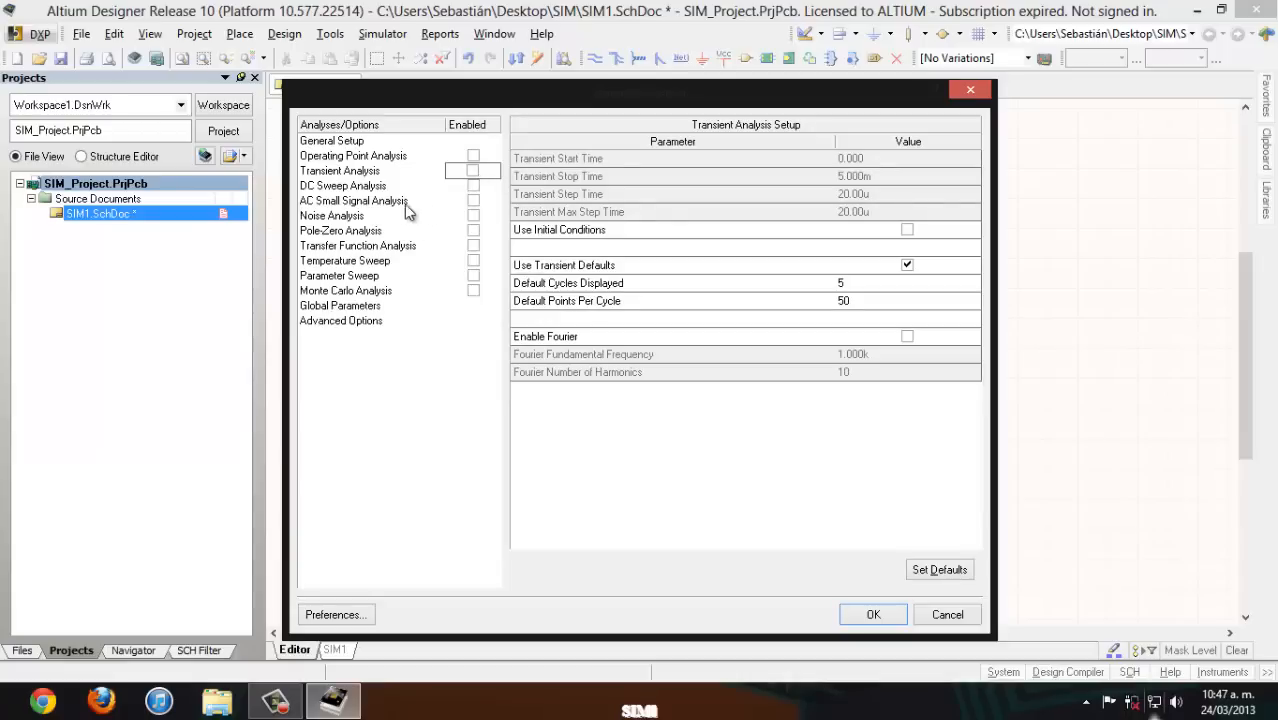
left_click(473, 200)
left_click(431, 200)
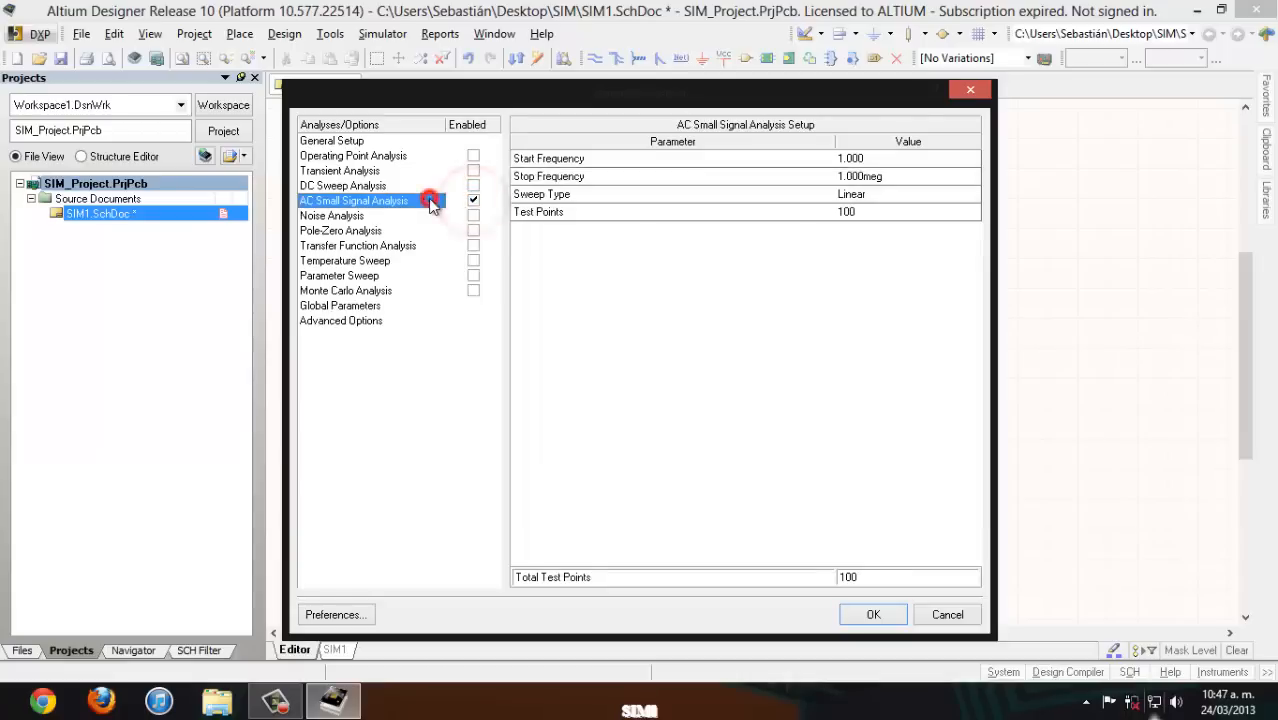
- Set the AC analysis to a stop frequency of 100k, a Decade sweep type and 50 test points
left_click(893, 176)
type("100k")
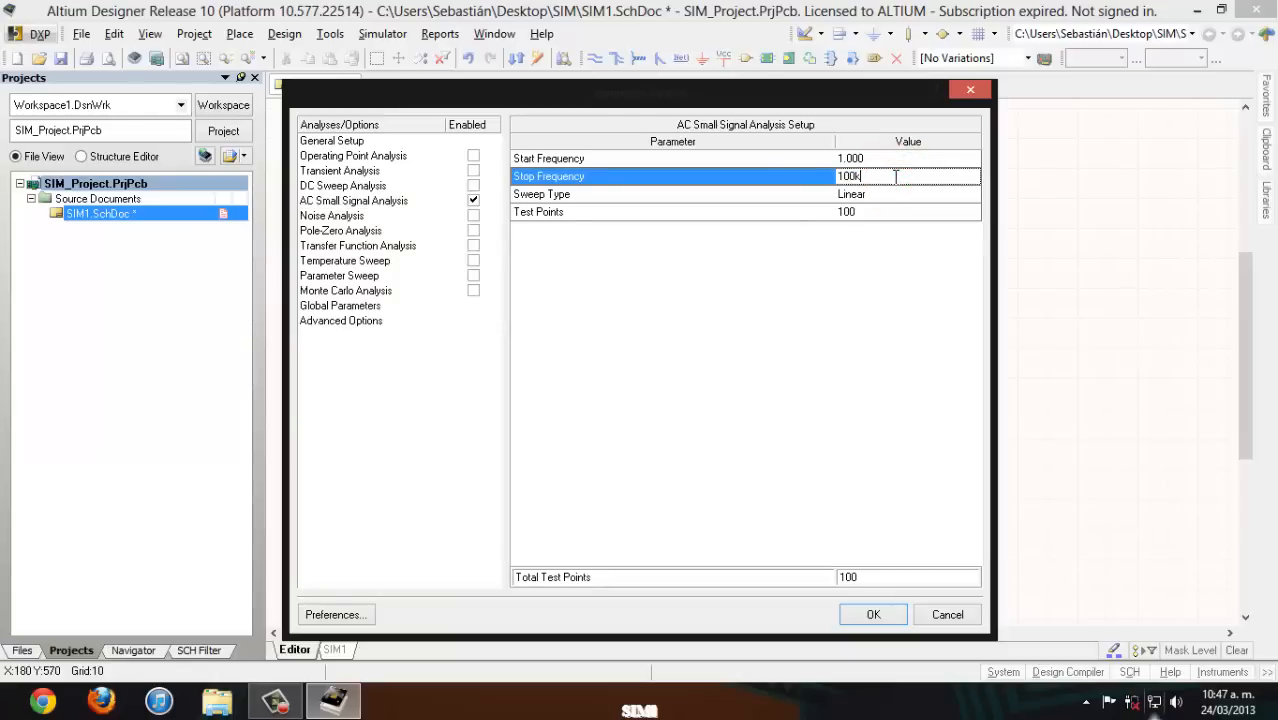
left_click(908, 194)
left_click(972, 193)
left_click(915, 222)
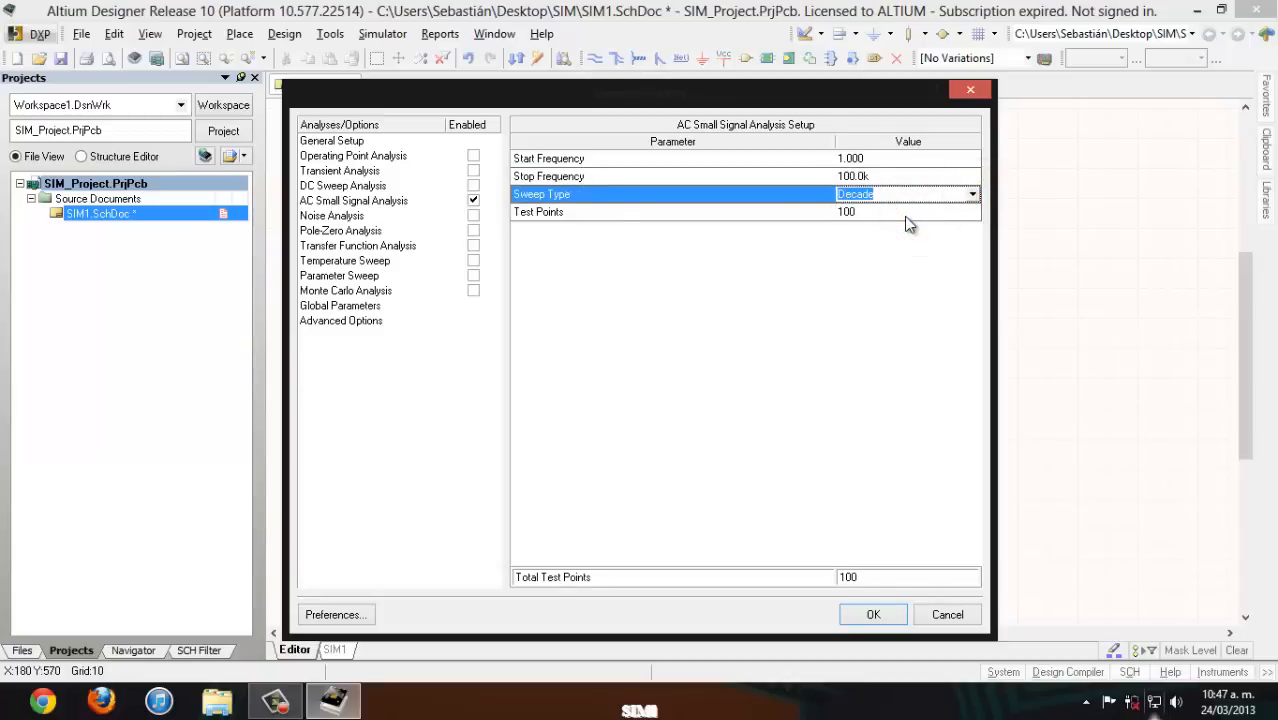
left_click(899, 214)
type("50")
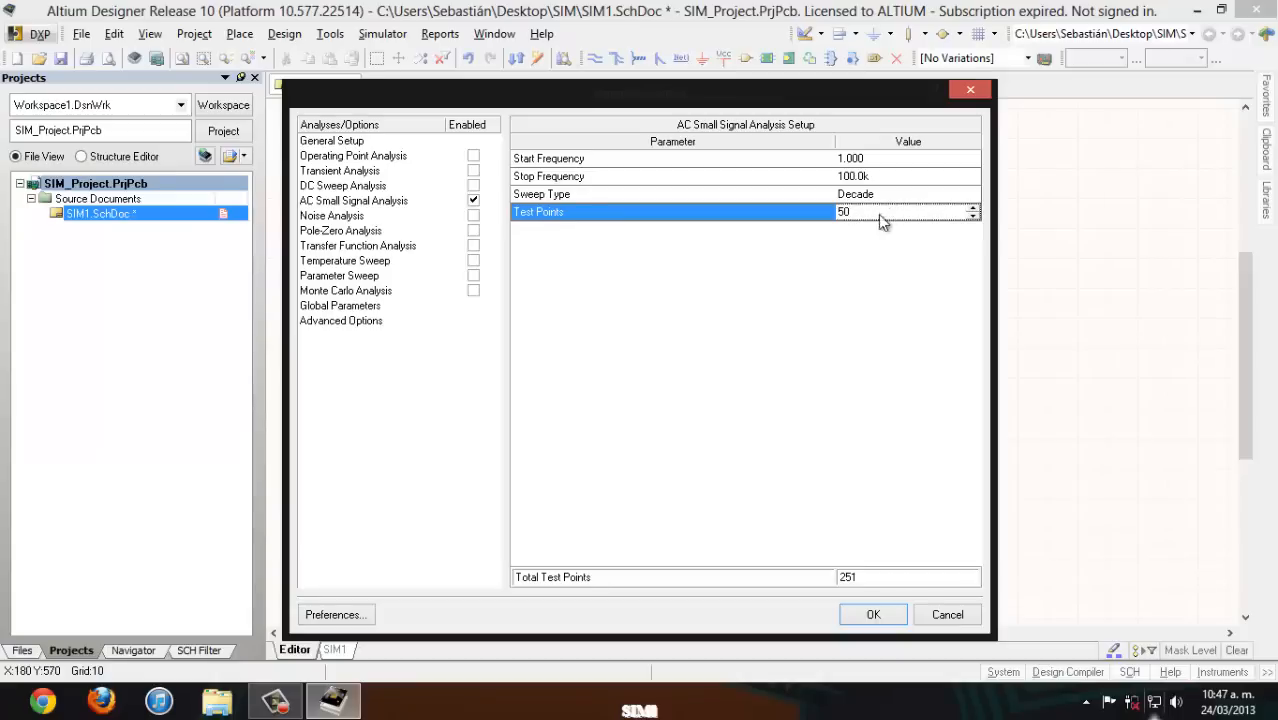
- Enable Parameter Sweep and choose R1[position] as its primary sweep variable
left_click(473, 275)
left_click(400, 275)
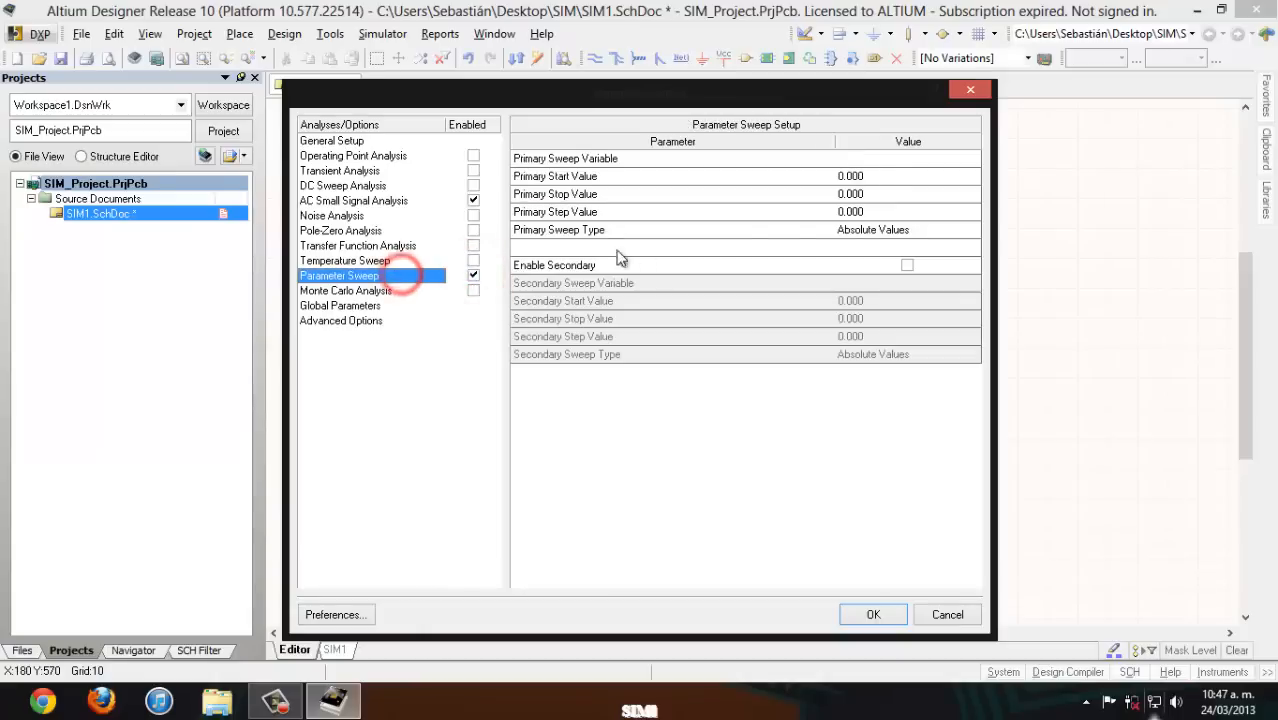
left_click(890, 177)
left_click(890, 177)
left_click(967, 176)
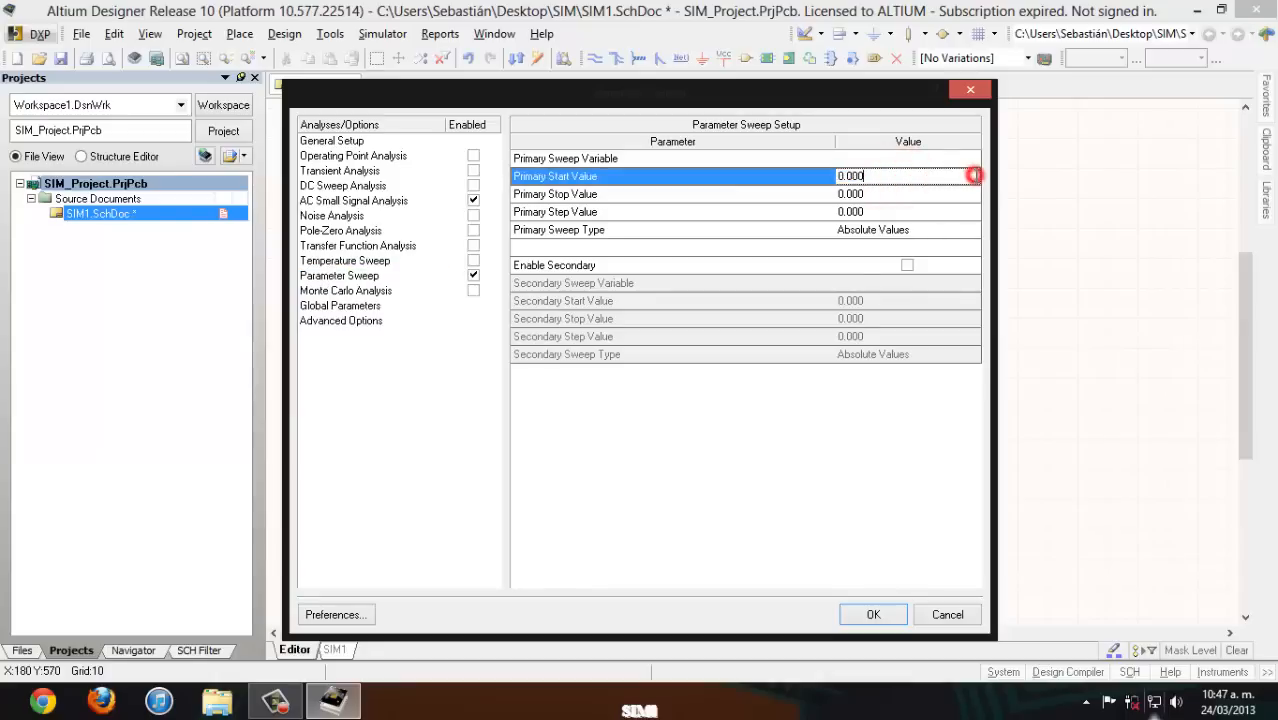
left_click(943, 159)
left_click(972, 159)
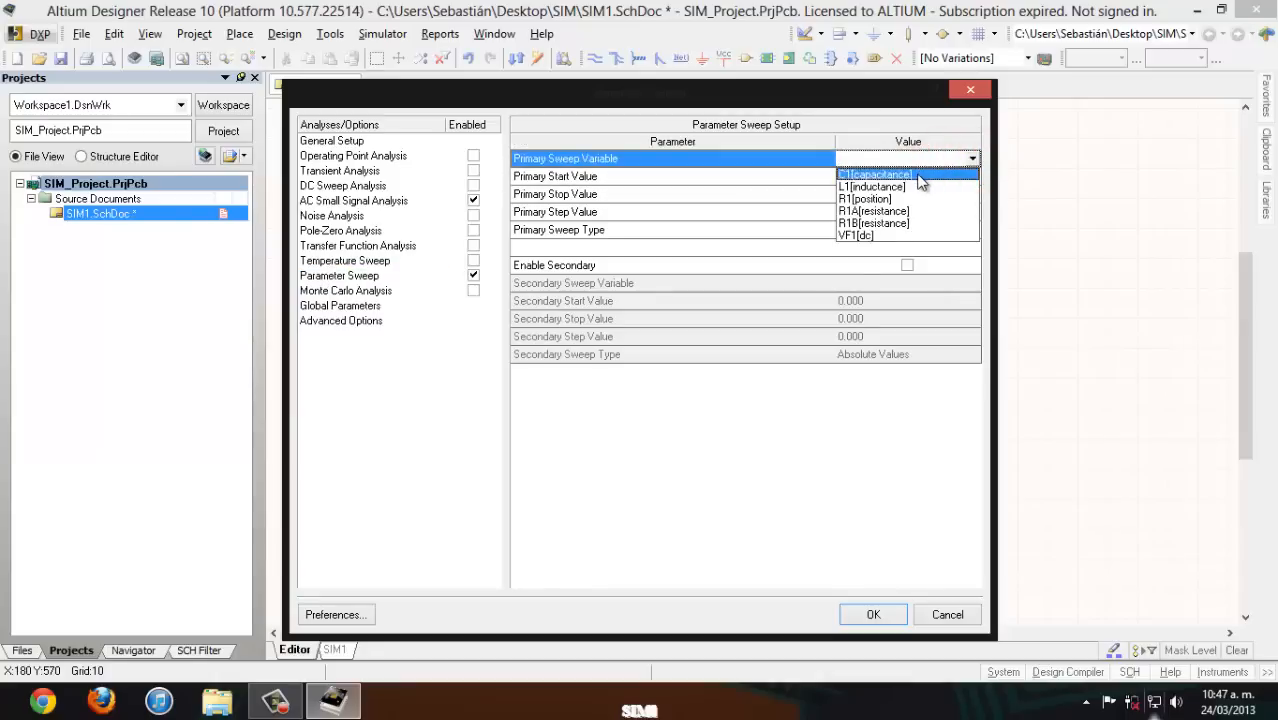
left_click(900, 199)
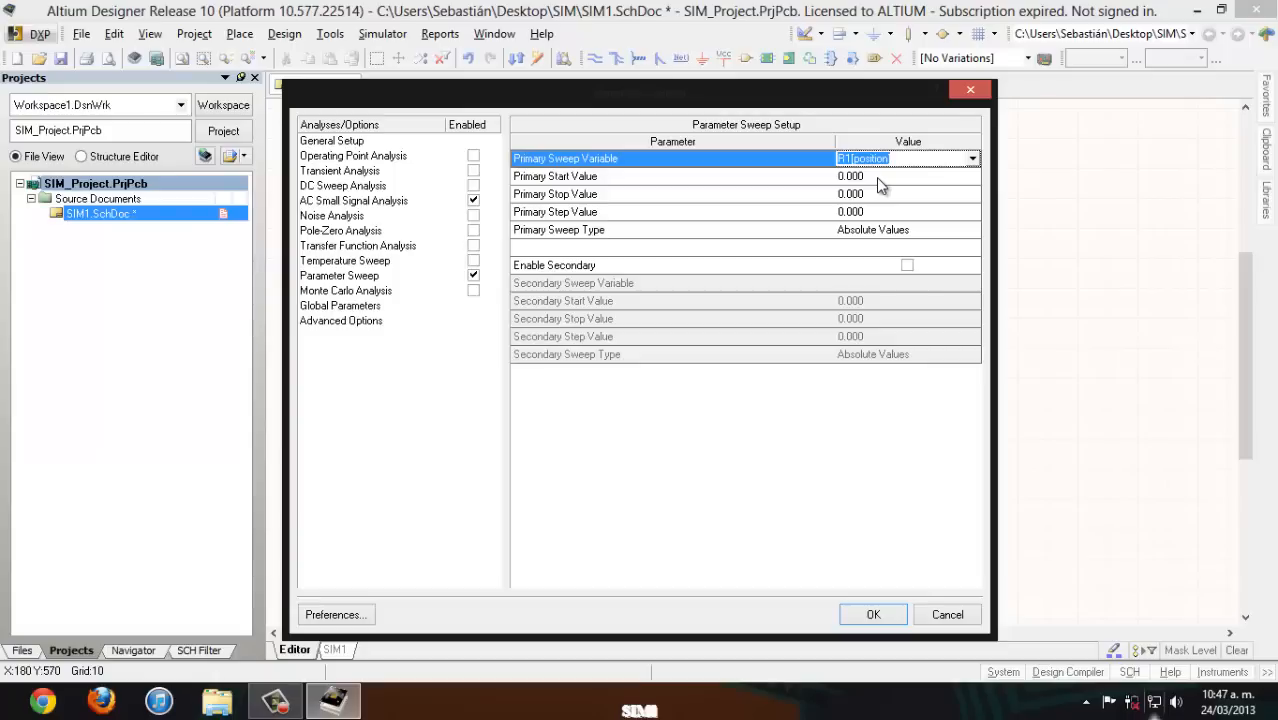
- Set the primary sweep to start at 50m, stop at 950m and step by 100m, and accept the analyses setup
left_click(876, 177)
type("5")
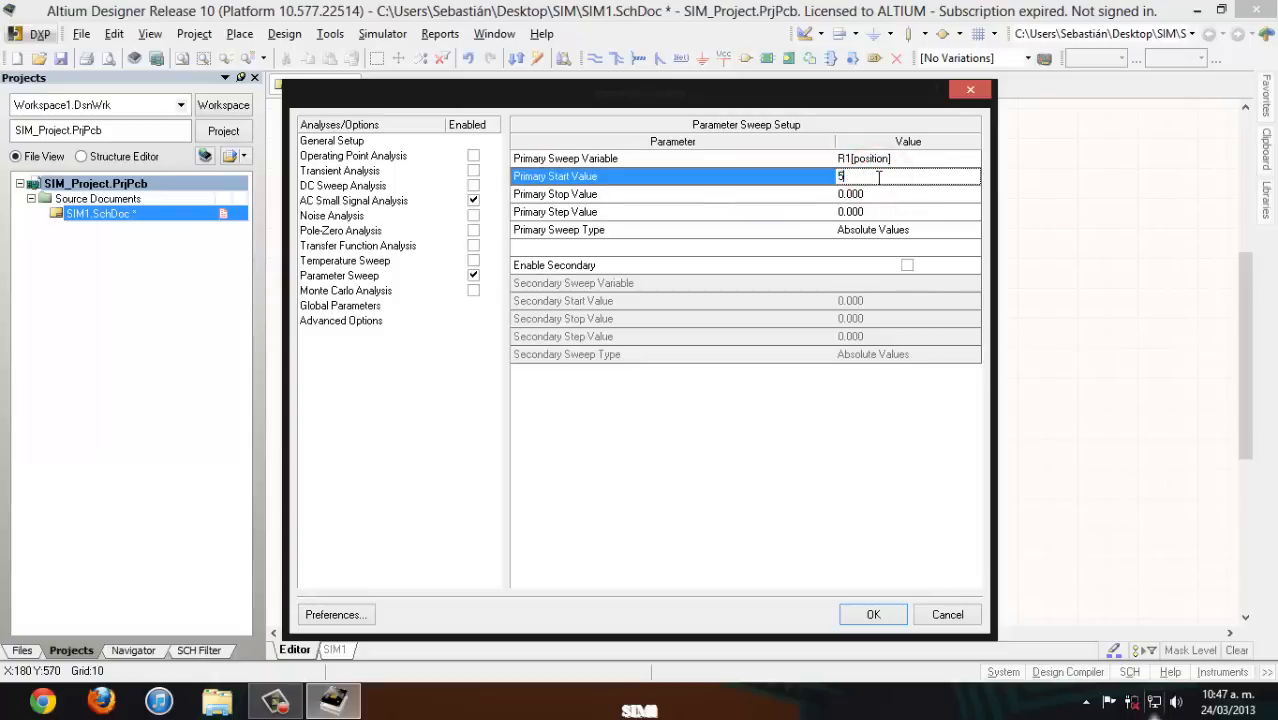
type("0m")
left_click(860, 196)
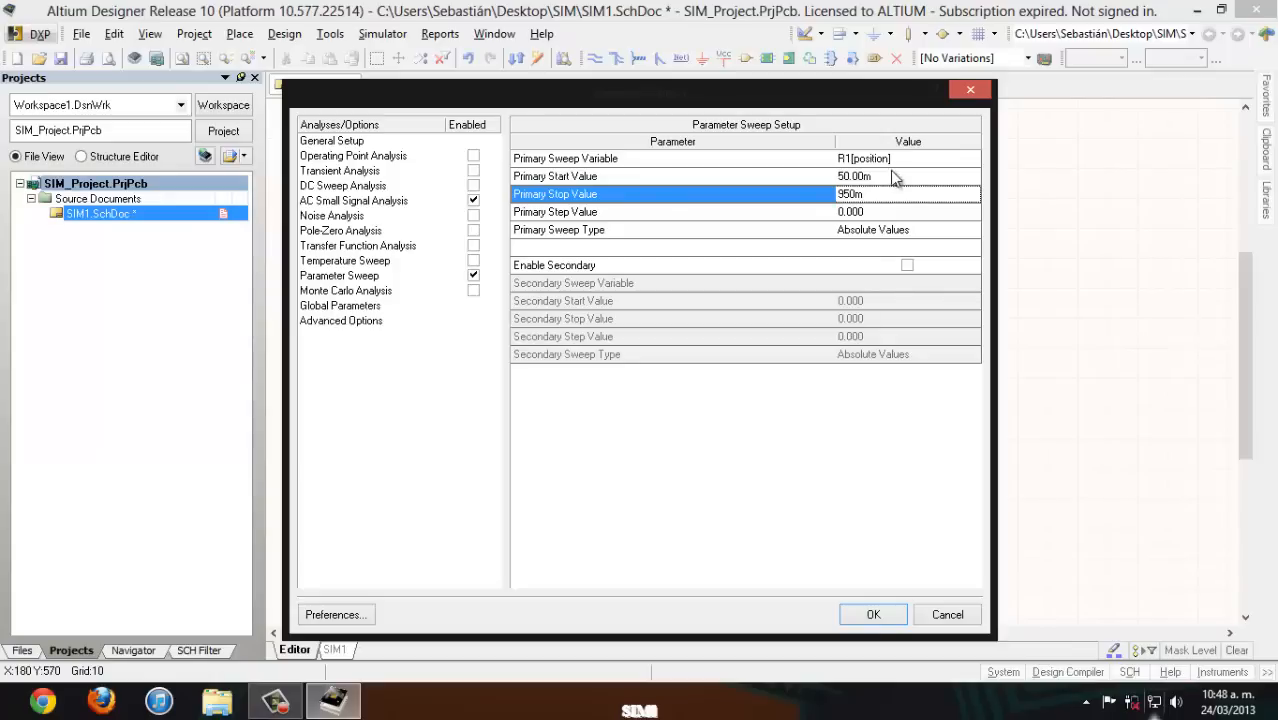
left_click(869, 212)
type("100m")
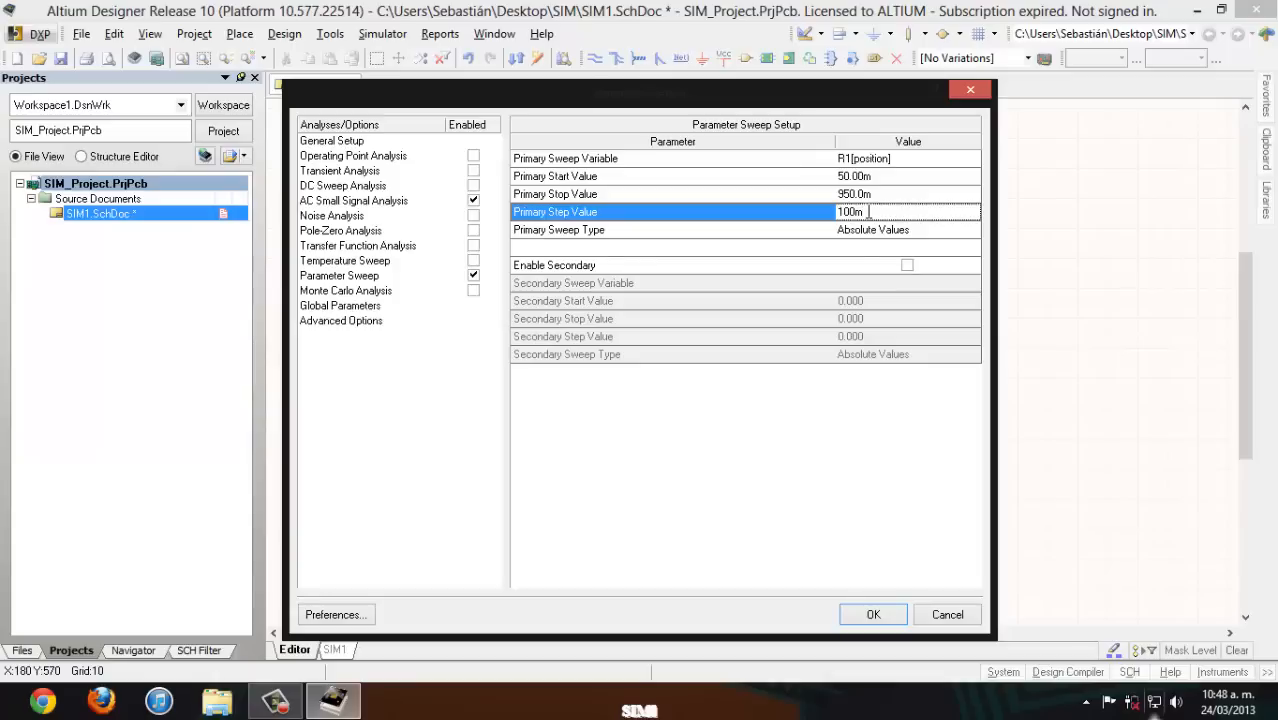
left_click(872, 614)
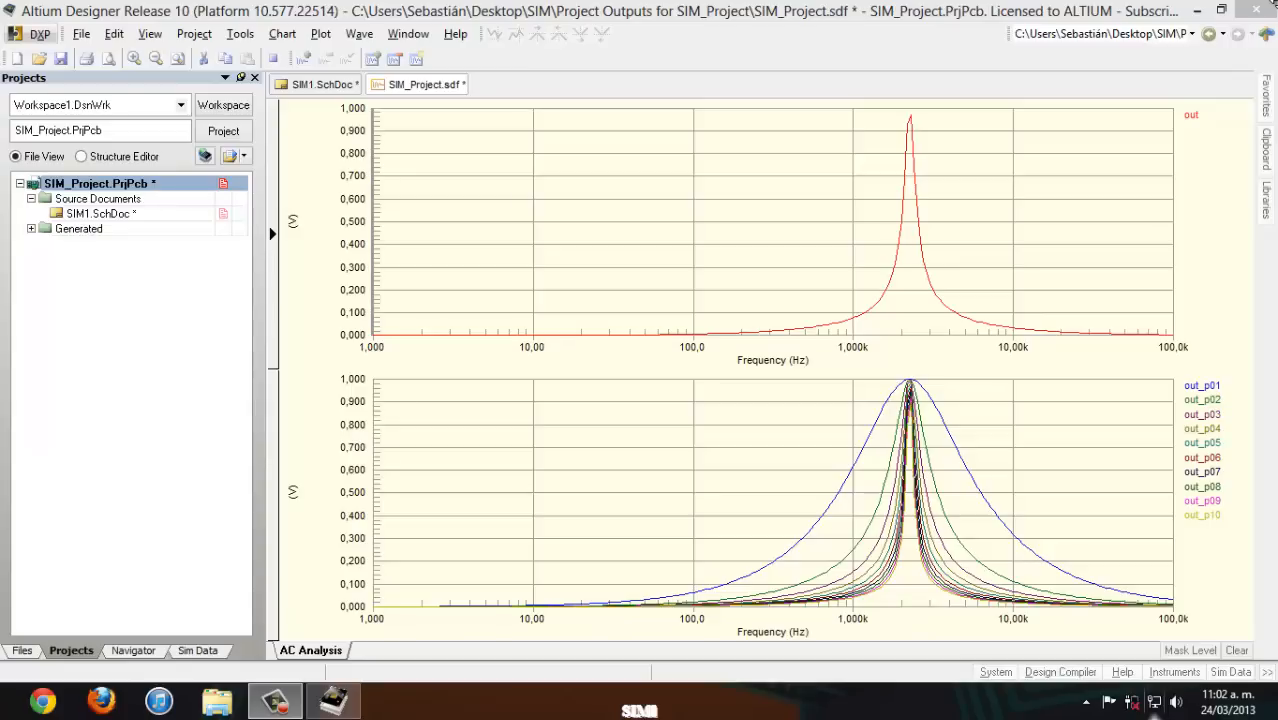
- Highlight individual sweep curves such as out_p07 in the AC Analysis plot to inspect them, and clear the highlighting
left_click(1203, 400)
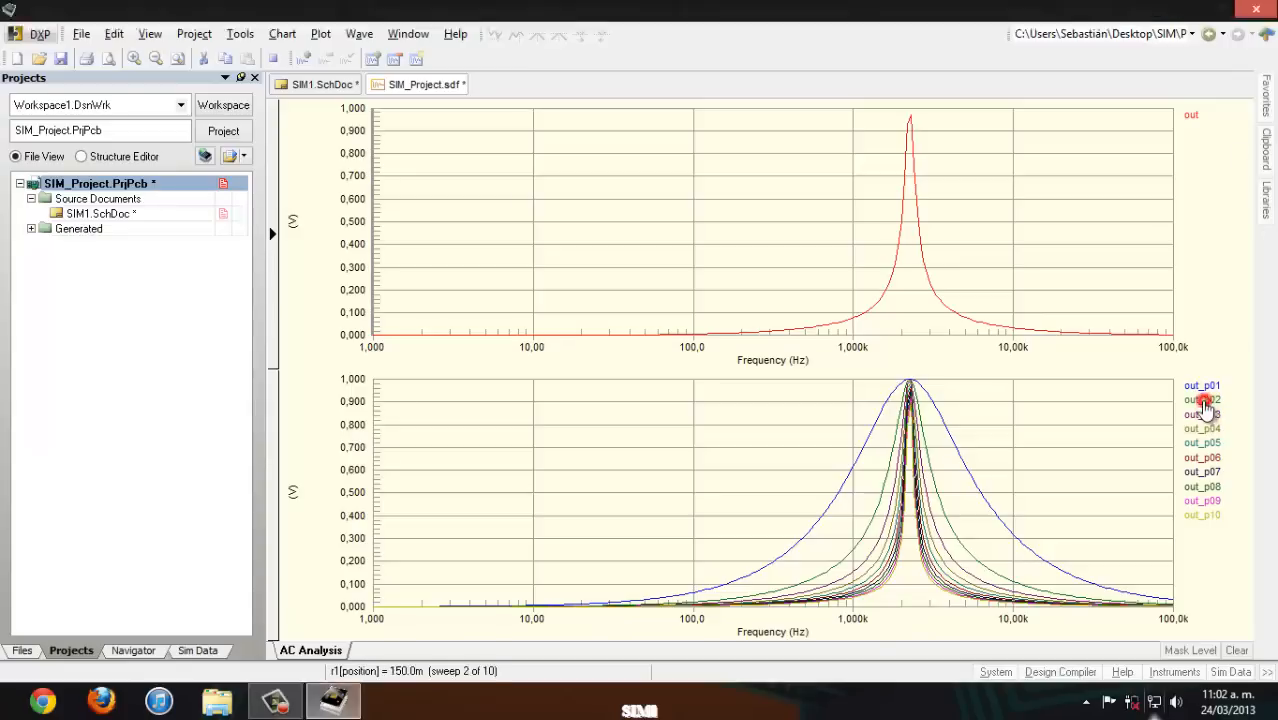
left_click(1207, 445)
left_click(1205, 472)
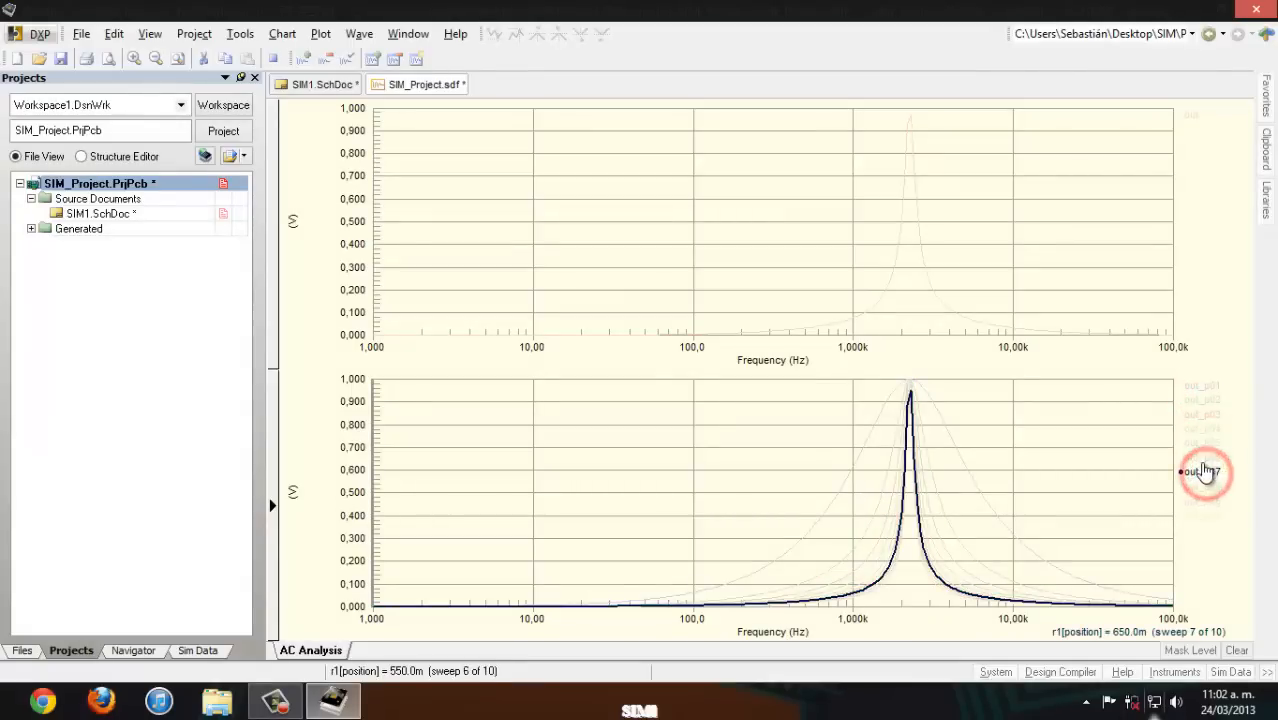
left_click(1203, 469)
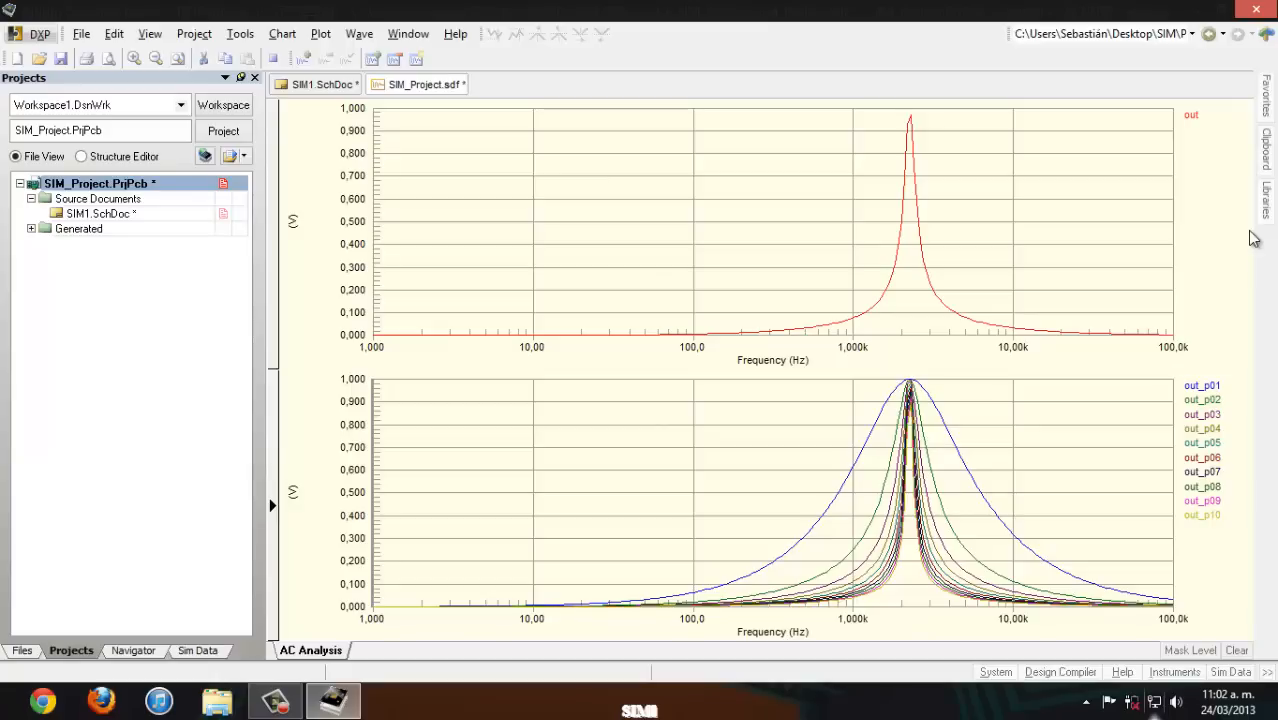
- Attach measurement cursor A to the out_p03 curve and move it to about 898 Hz to read the curve
right_click(1203, 416)
left_click(1175, 427)
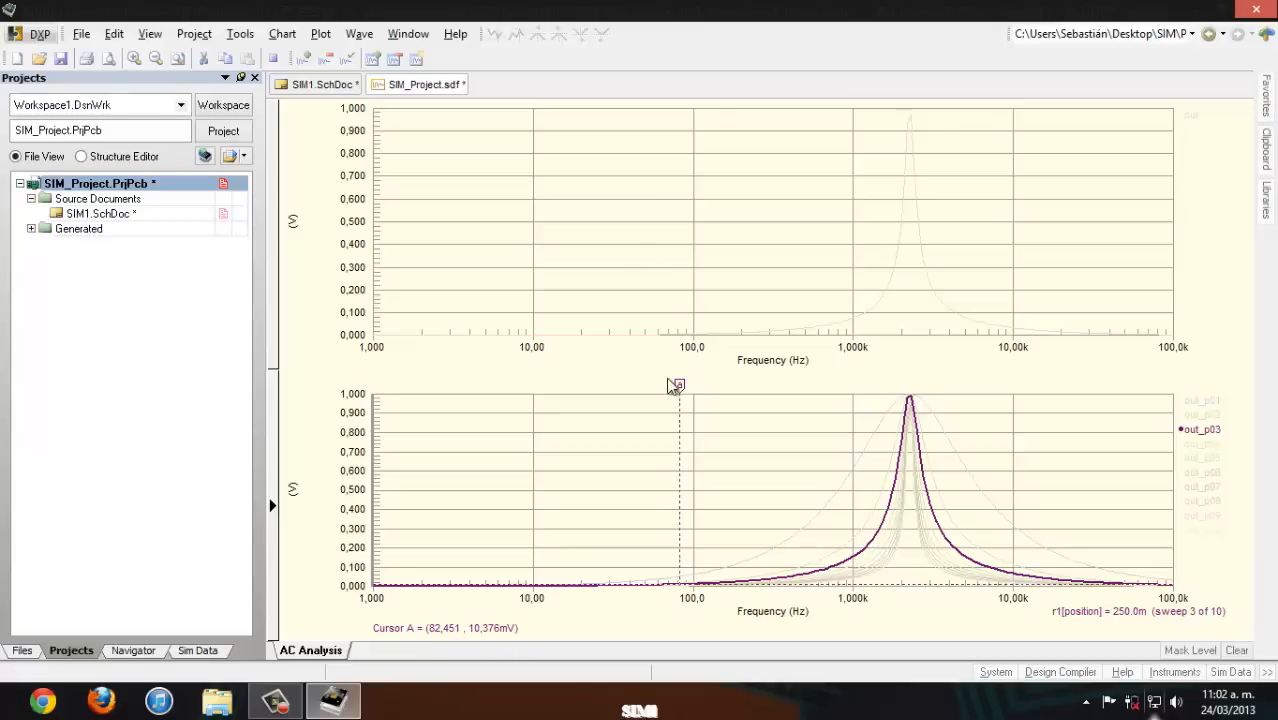
left_click_drag(679, 384, 845, 401)
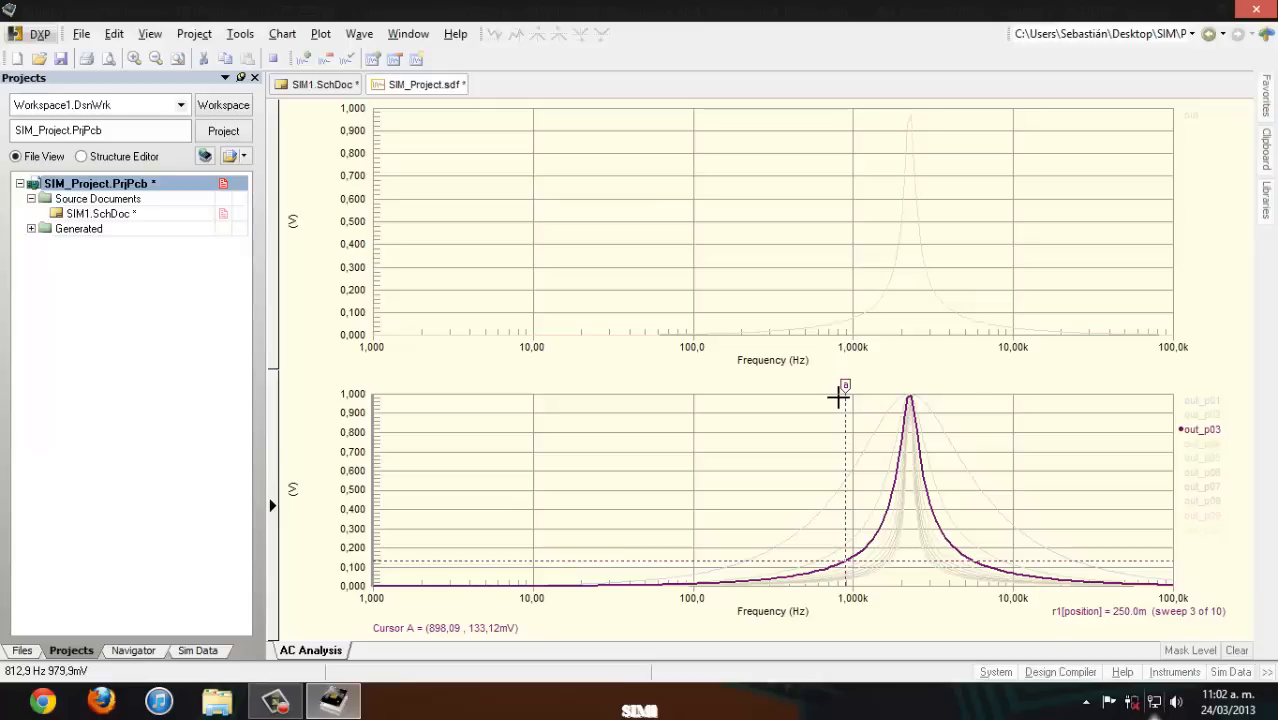
left_click(1202, 430)
- Cross probe the out wave to the schematic to locate its net, clear the highlighting and return to the SIM_Project.sdf plots
right_click(1198, 116)
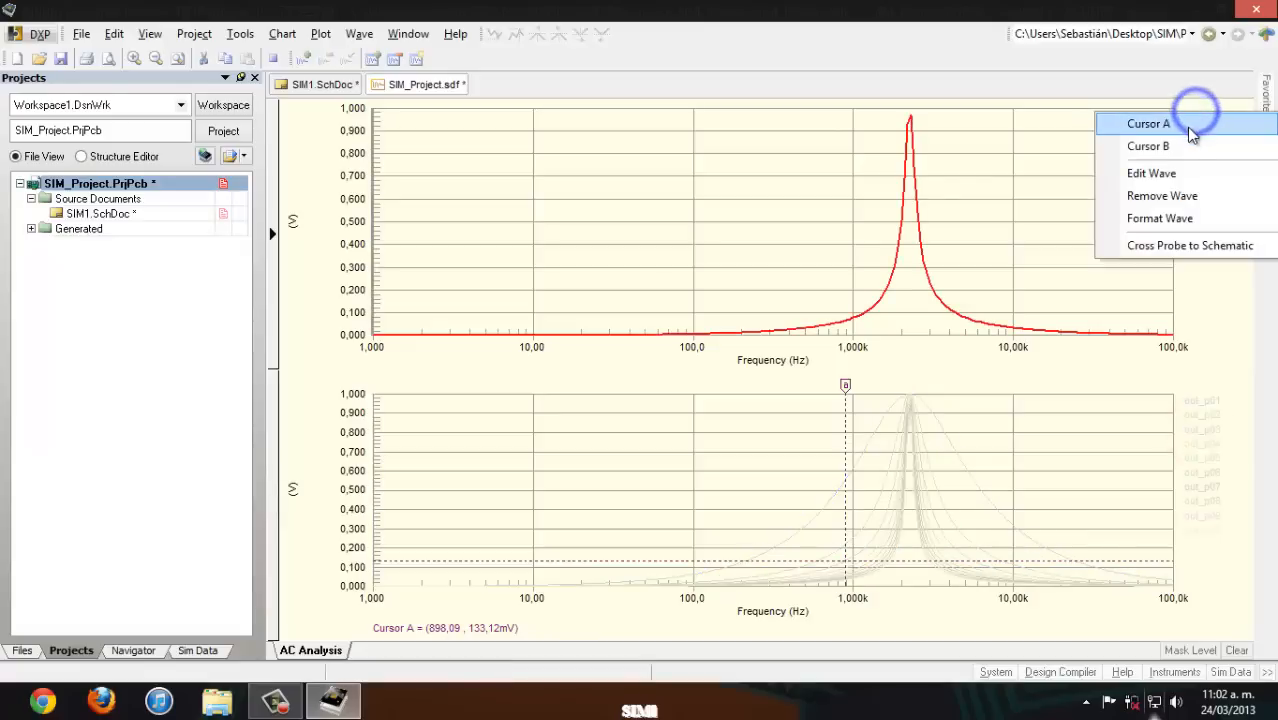
left_click(1197, 248)
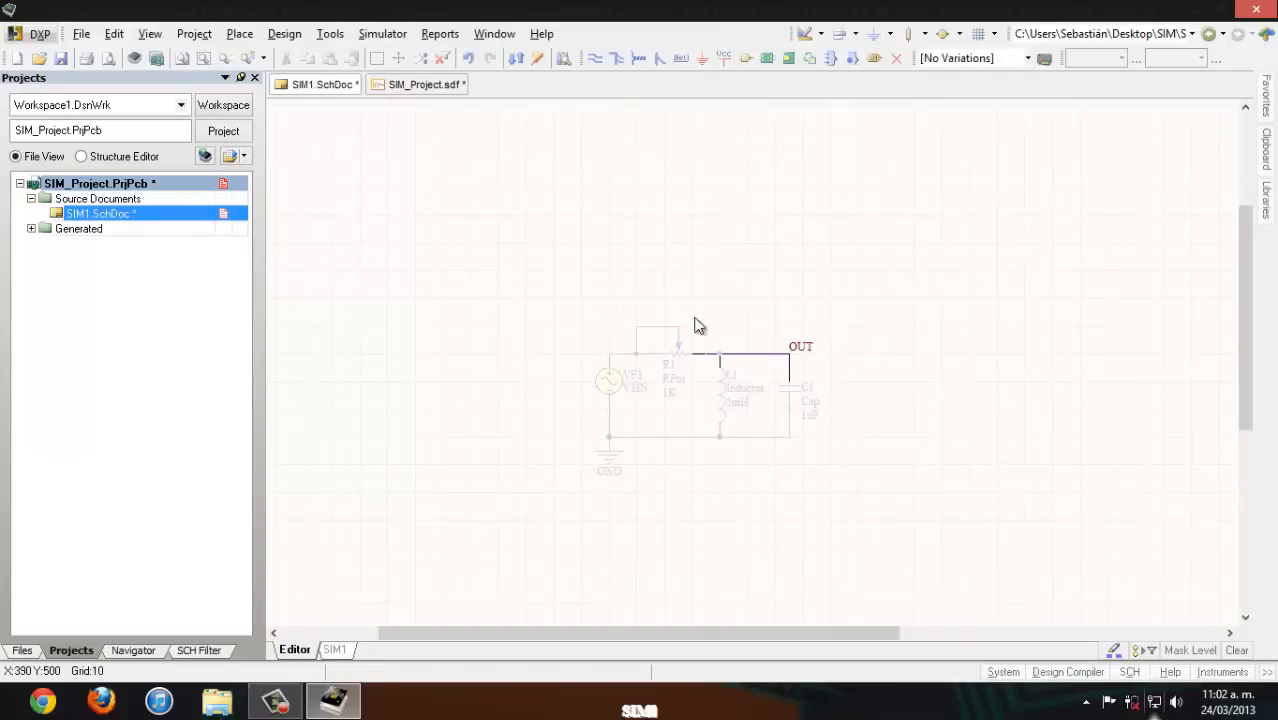
left_click(971, 252)
left_click(455, 85)
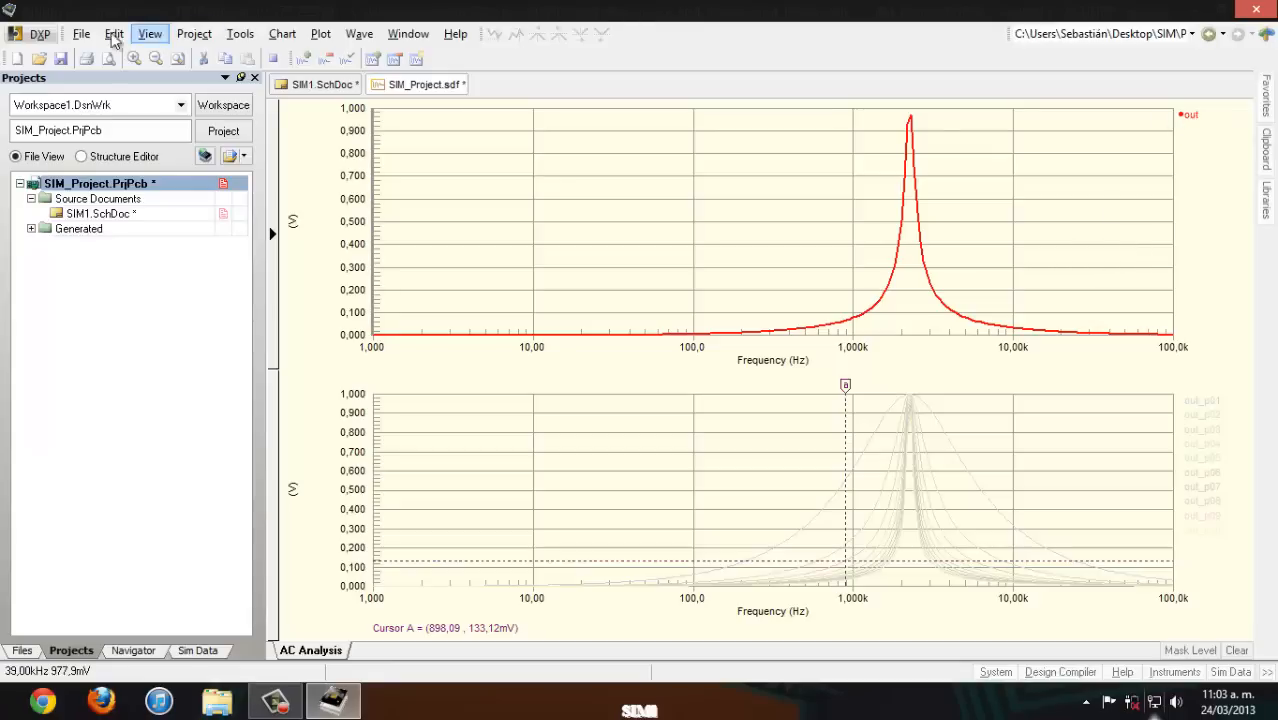
- Export the out waveform as real data with a semicolon delimiter, saving it to the desktop as the CSV file out
left_click(81, 33)
left_click(206, 245)
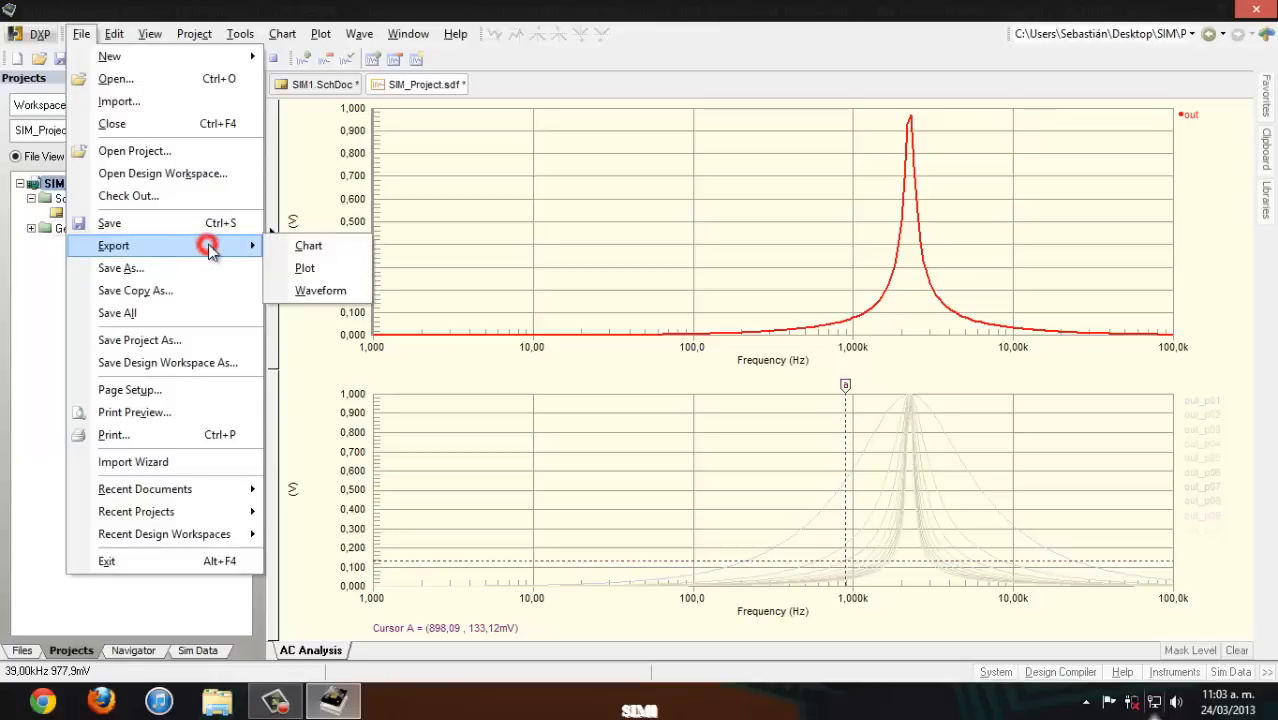
left_click(320, 291)
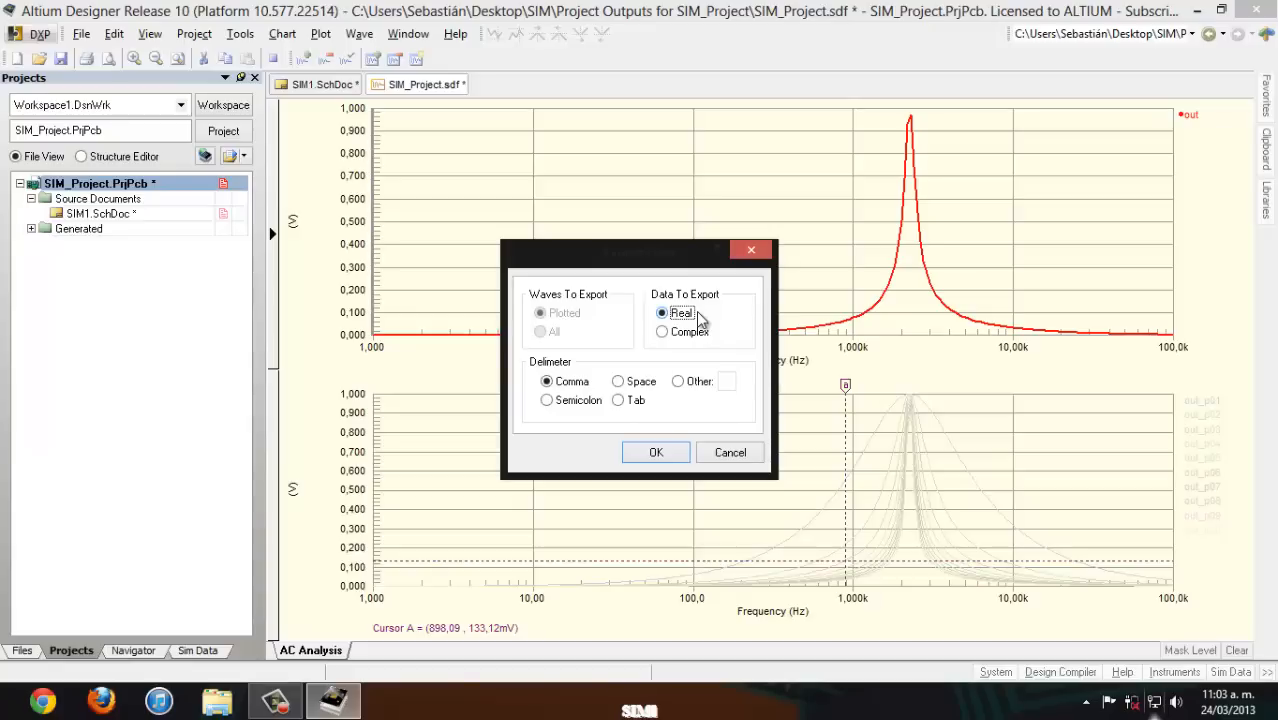
left_click(547, 400)
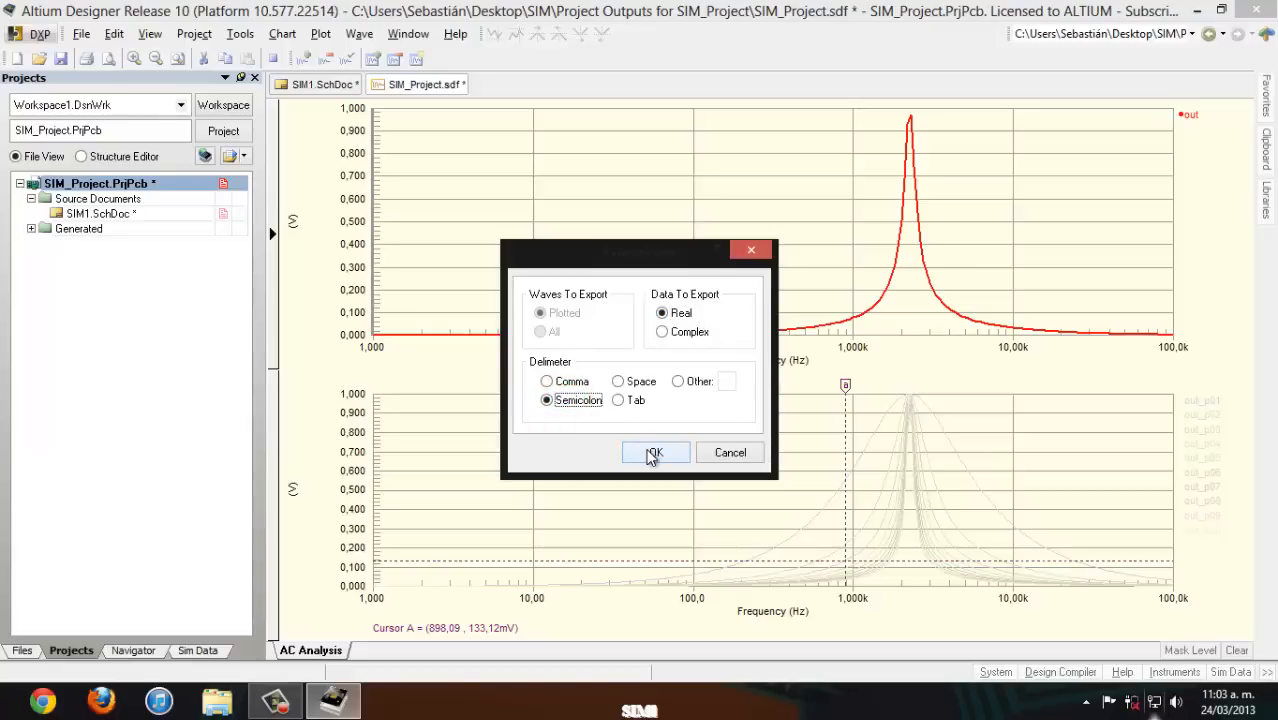
left_click(652, 455)
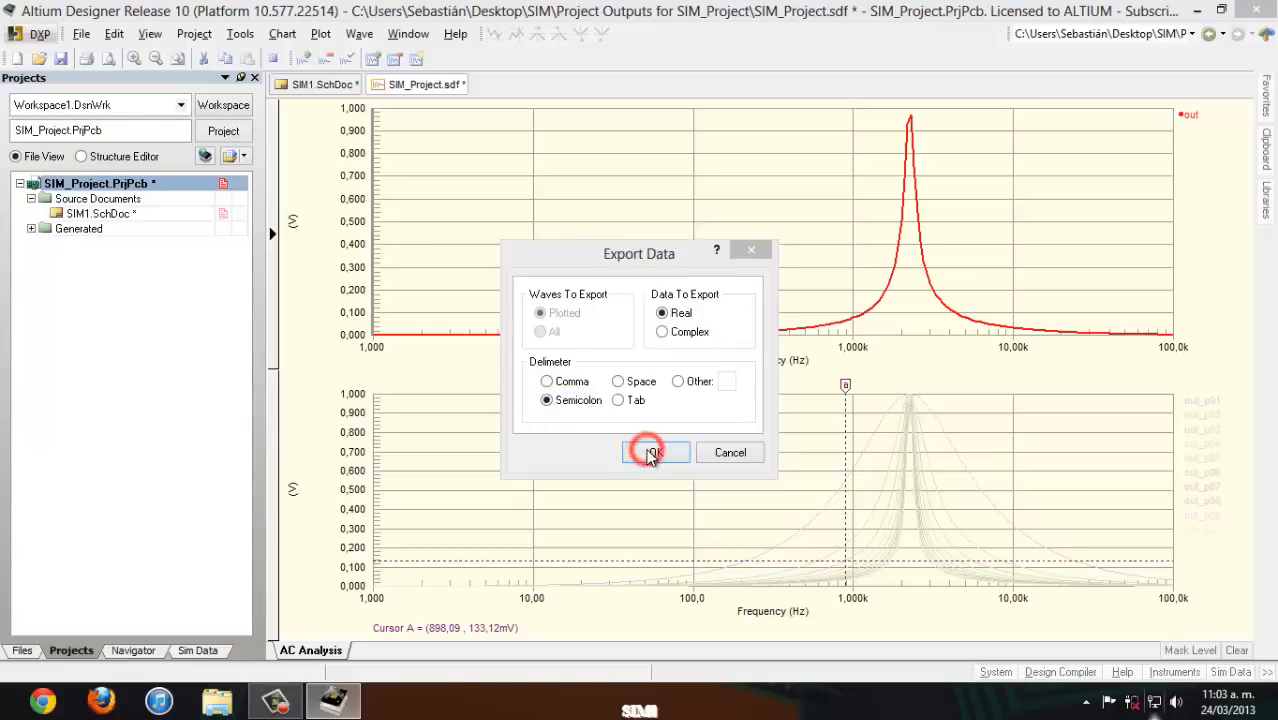
left_click(428, 272)
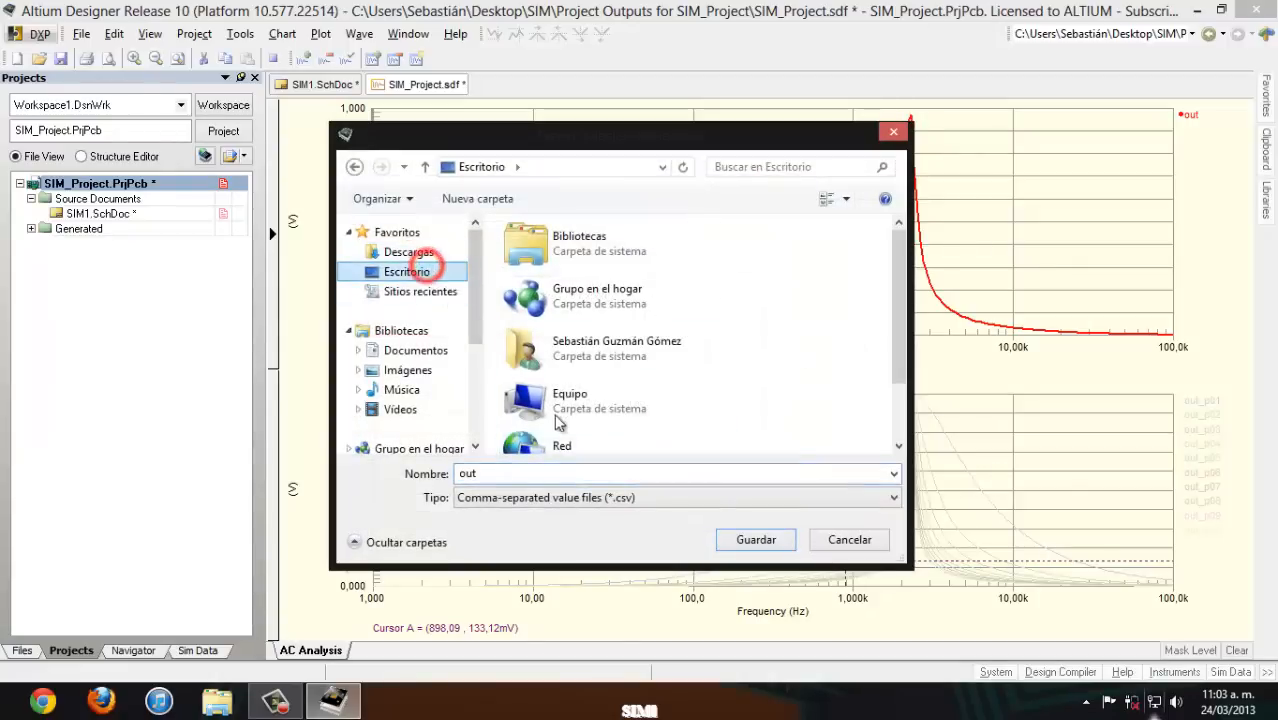
left_click(743, 539)
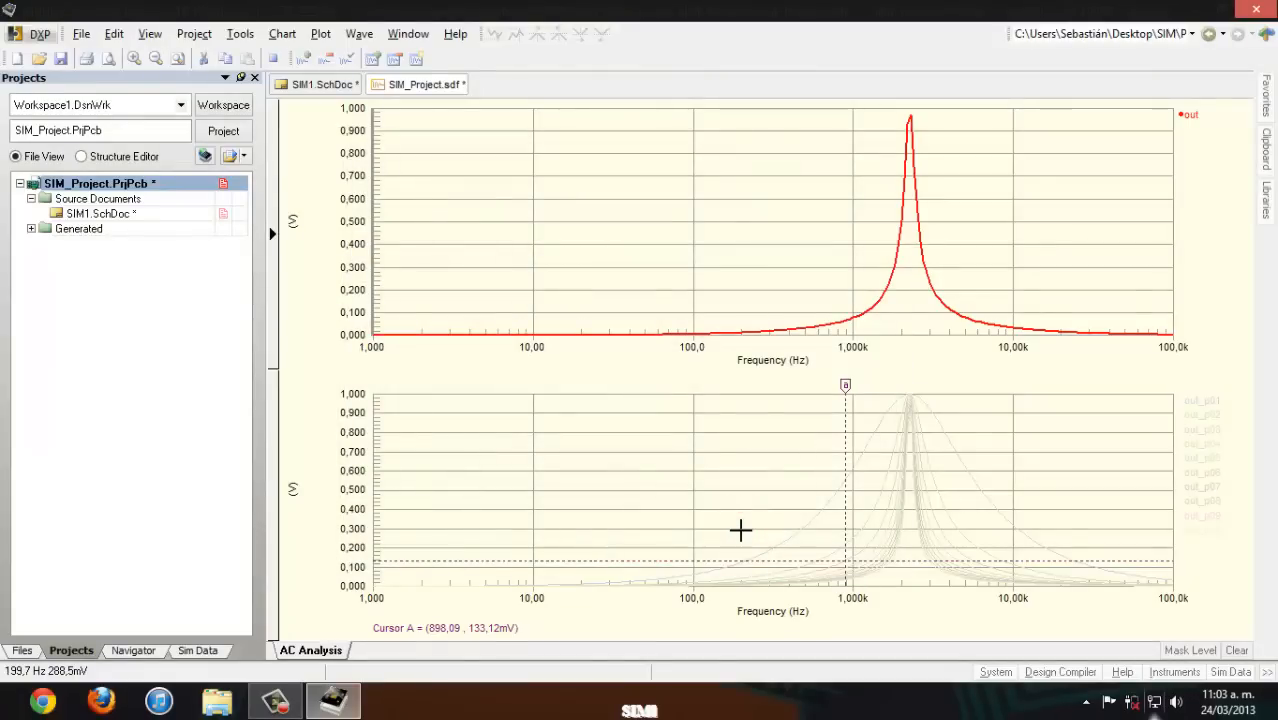
- Switch to the desktop and open the exported out file in Excel
left_click(1195, 11)
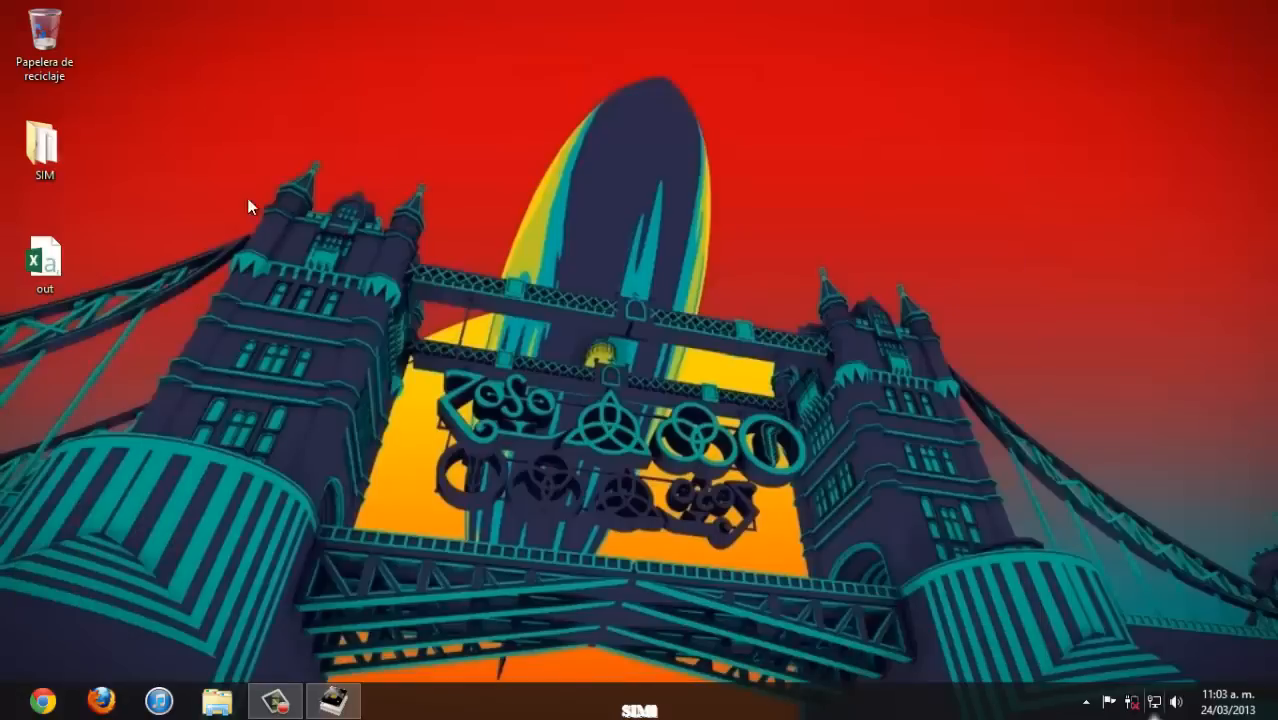
double_click(36, 280)
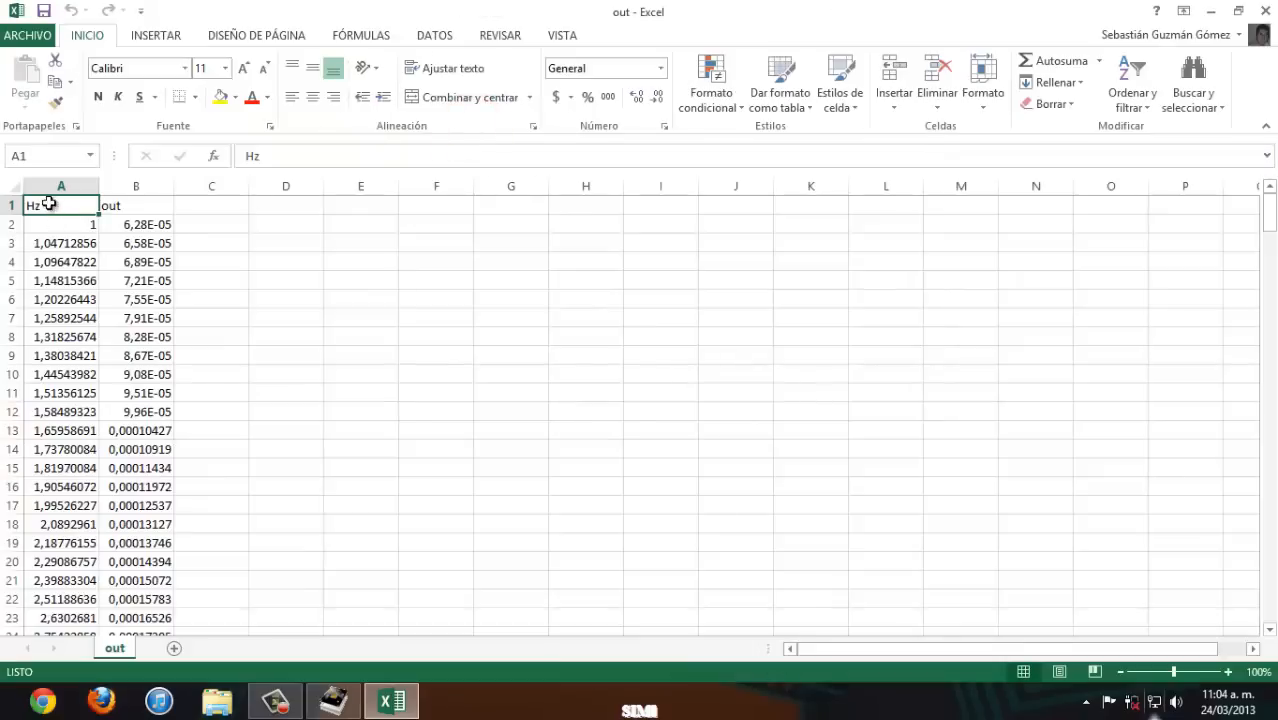
- Plot columns A and B as a scatter chart with straight lines and markers, and apply the dark glowing chart style
left_click_drag(50, 192, 137, 191)
left_click(166, 36)
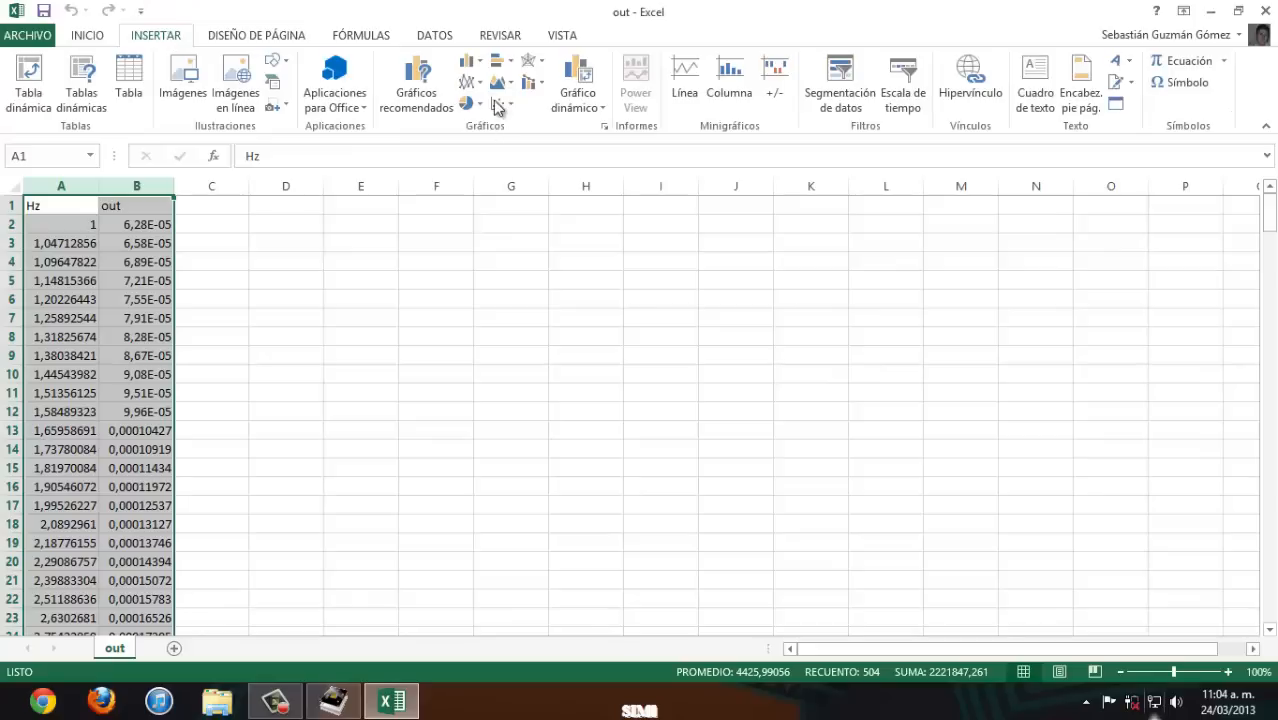
left_click(497, 104)
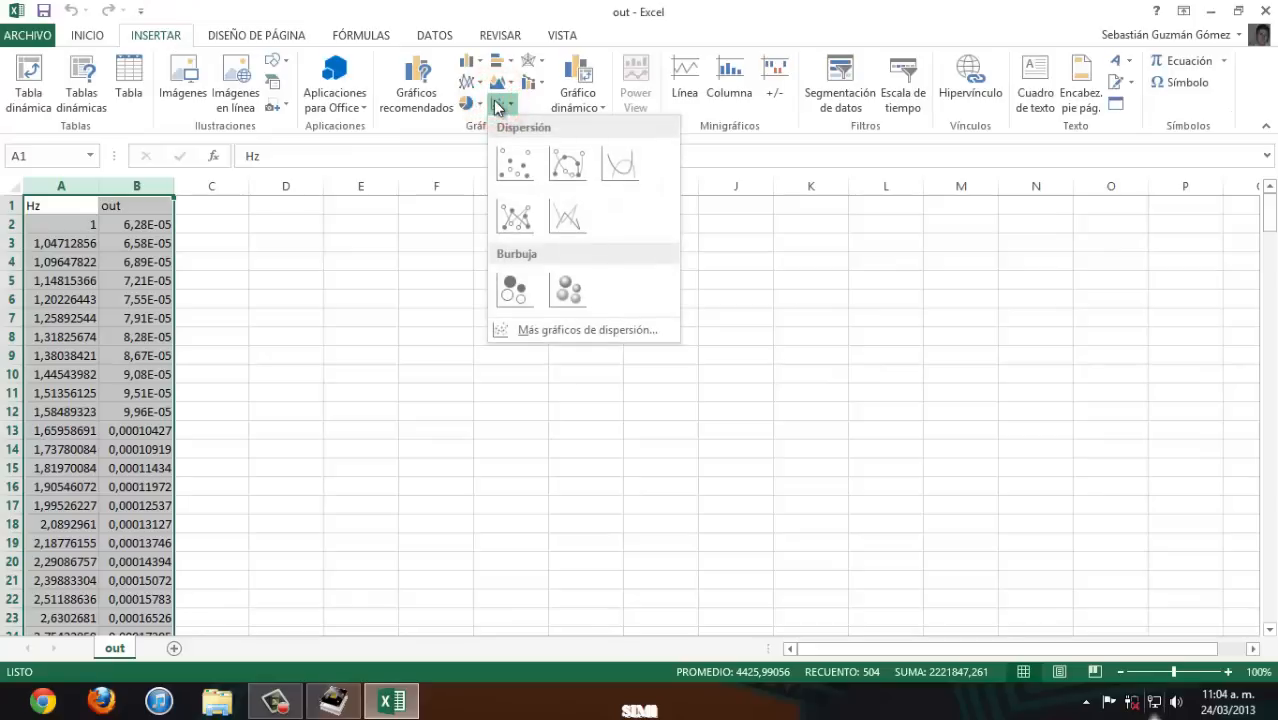
left_click(520, 216)
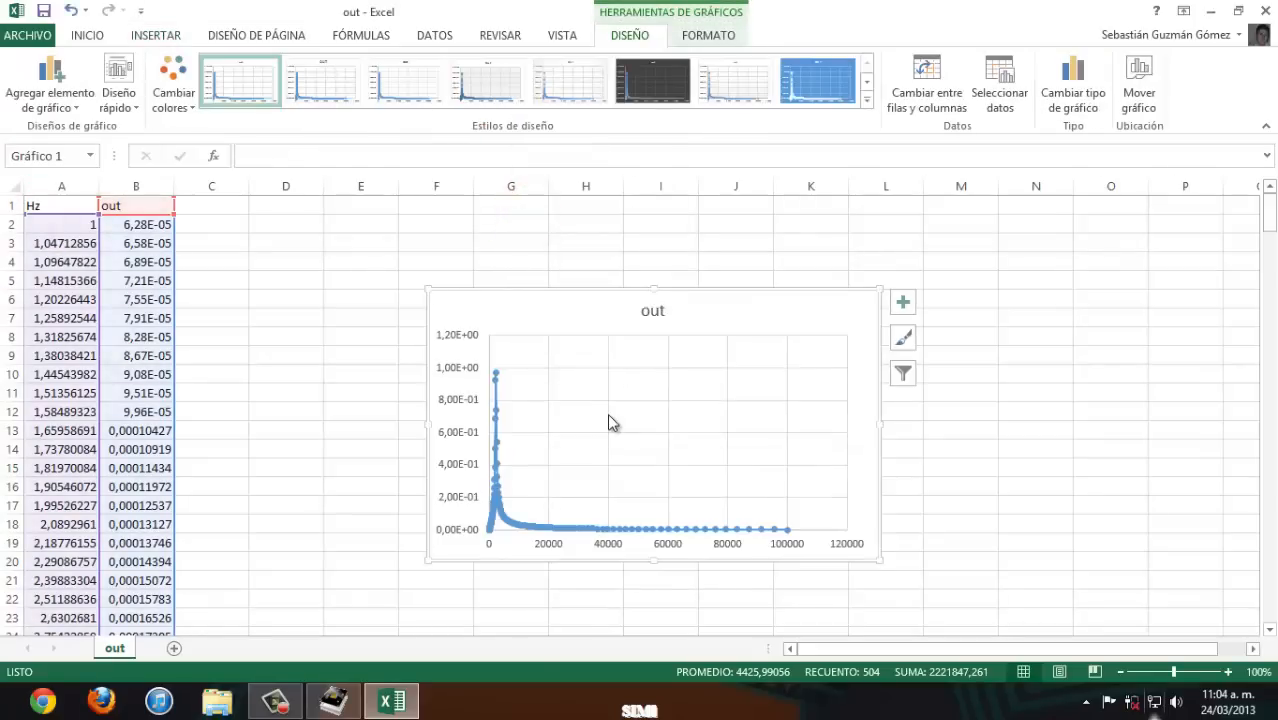
left_click(652, 80)
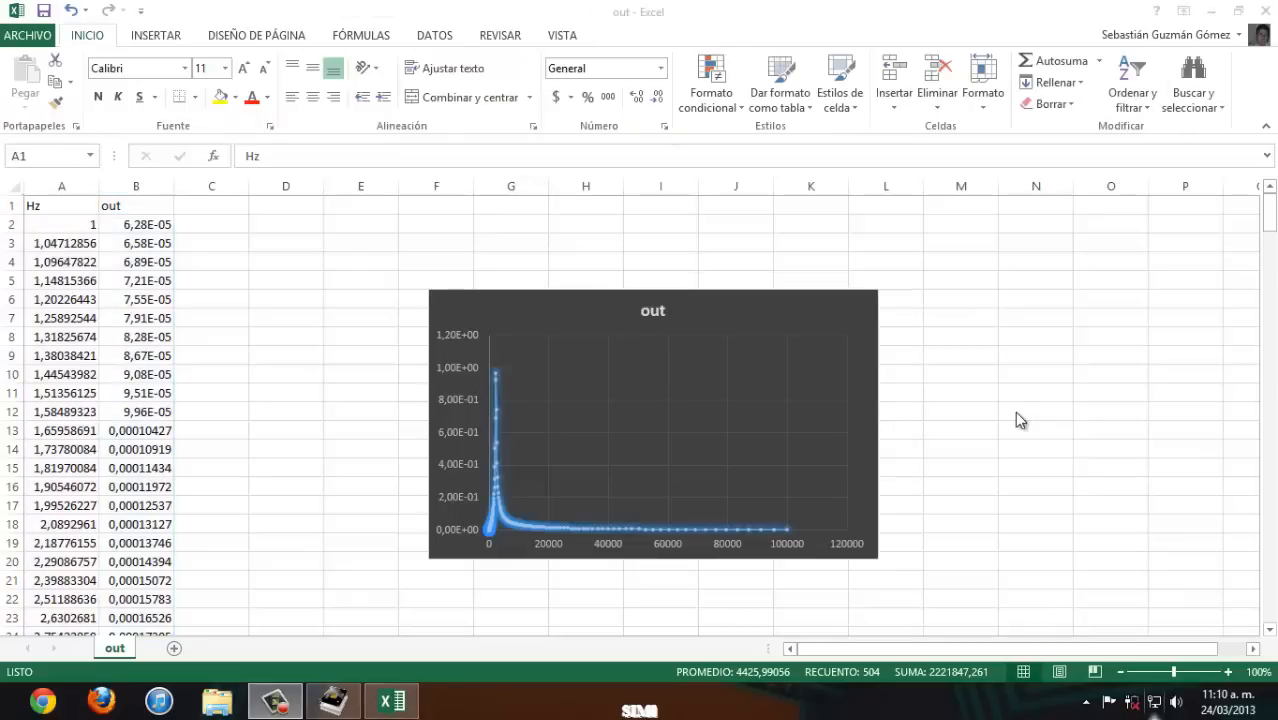
left_click(1014, 411)
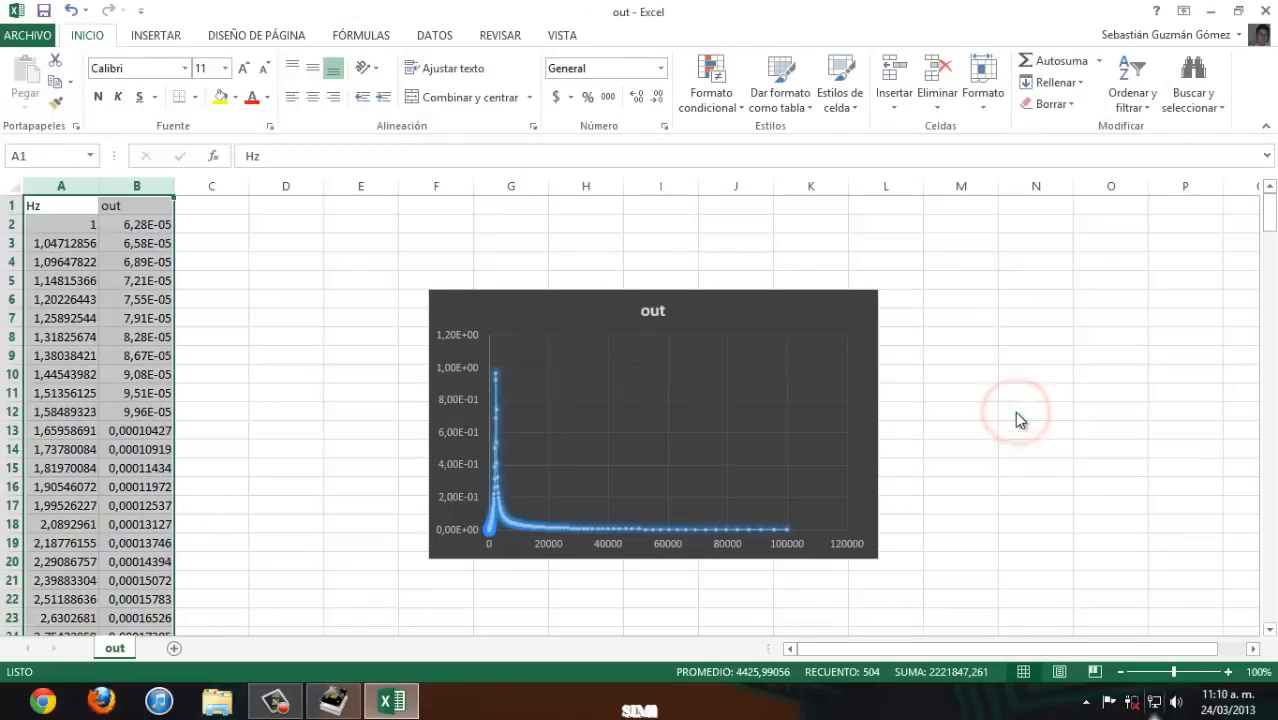